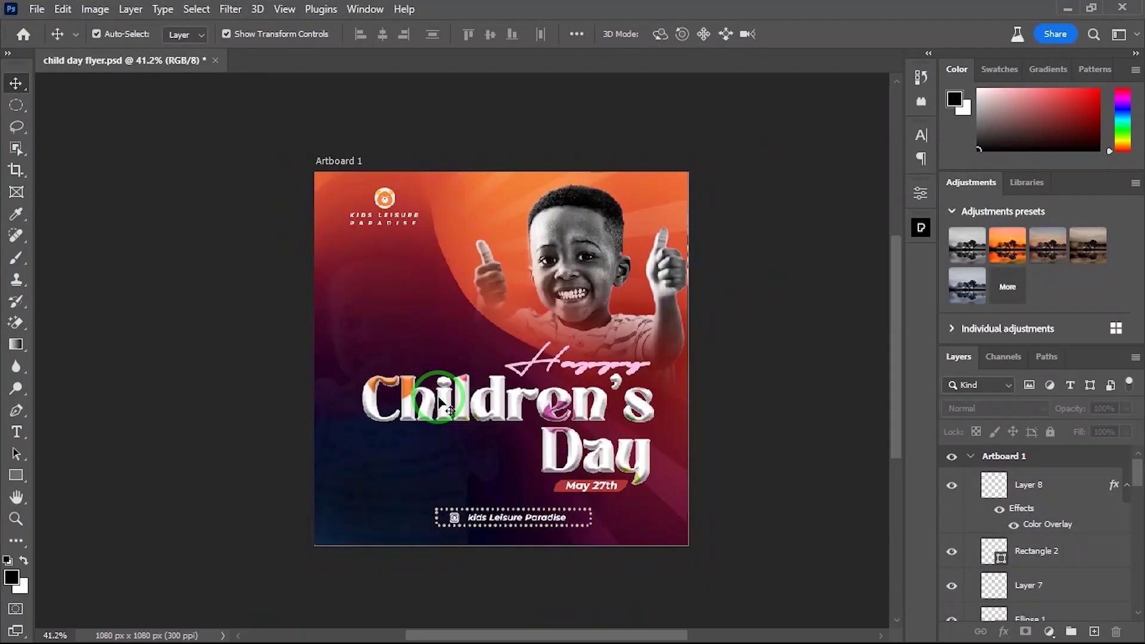
scroll(439, 401, "up", 5)
scroll(439, 399, "down", 4)
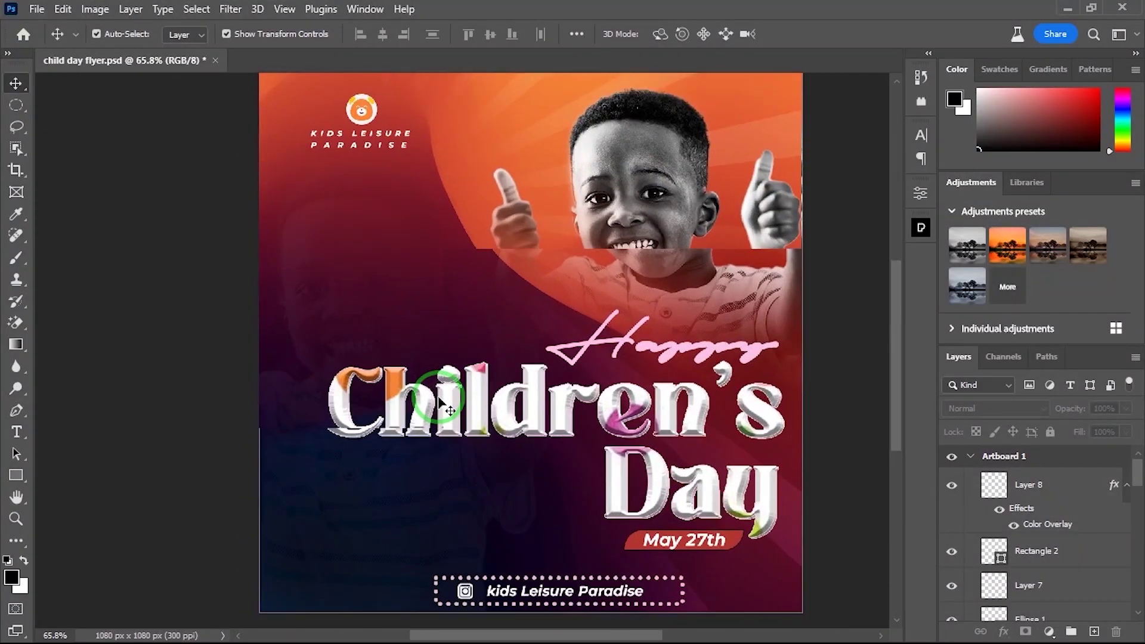
scroll(440, 401, "up", 3)
scroll(440, 401, "down", 5)
scroll(439, 401, "up", 6)
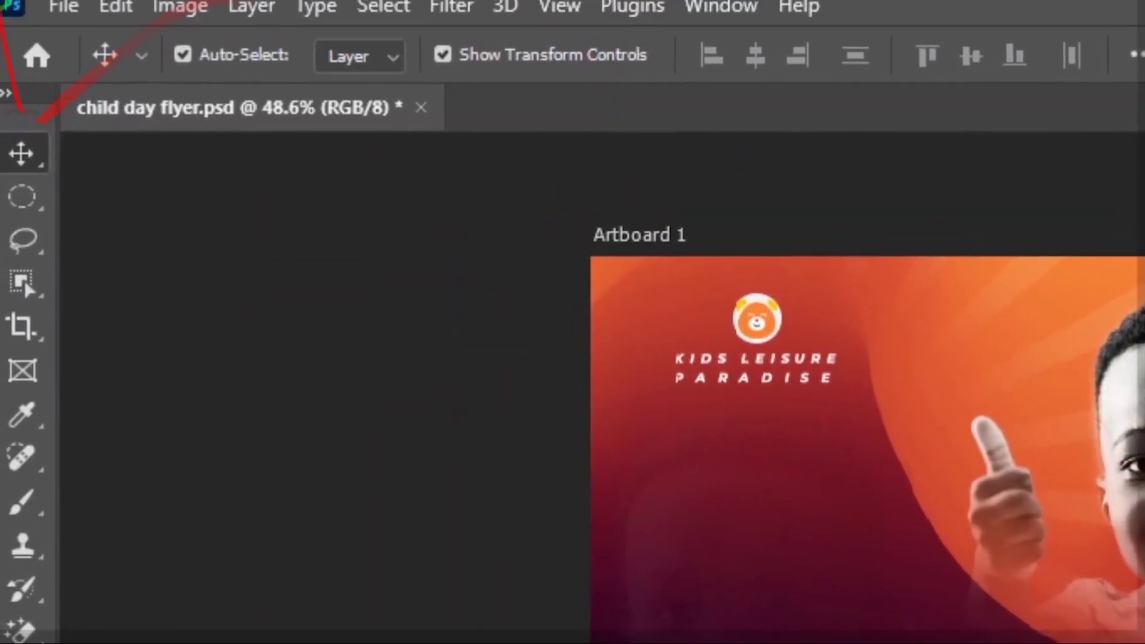
Step: Create a 1080 x 1080 px artboard document named child day flyer at 300 pixels/inch, RGB Color, with a white background
left_click(71, 18)
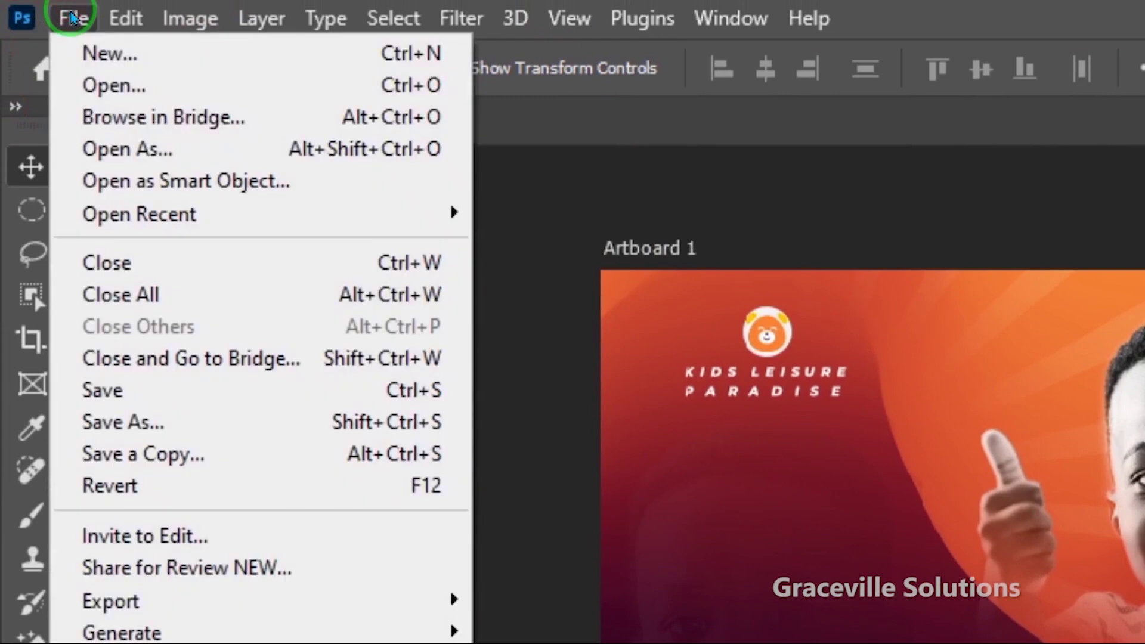
left_click(74, 51)
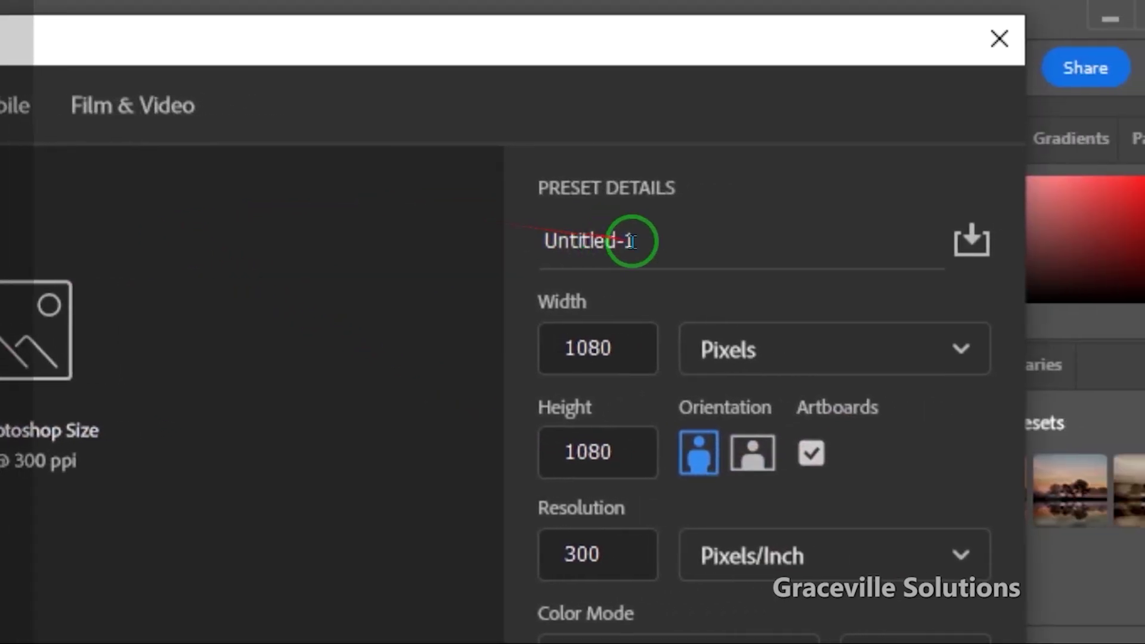
left_click(796, 240)
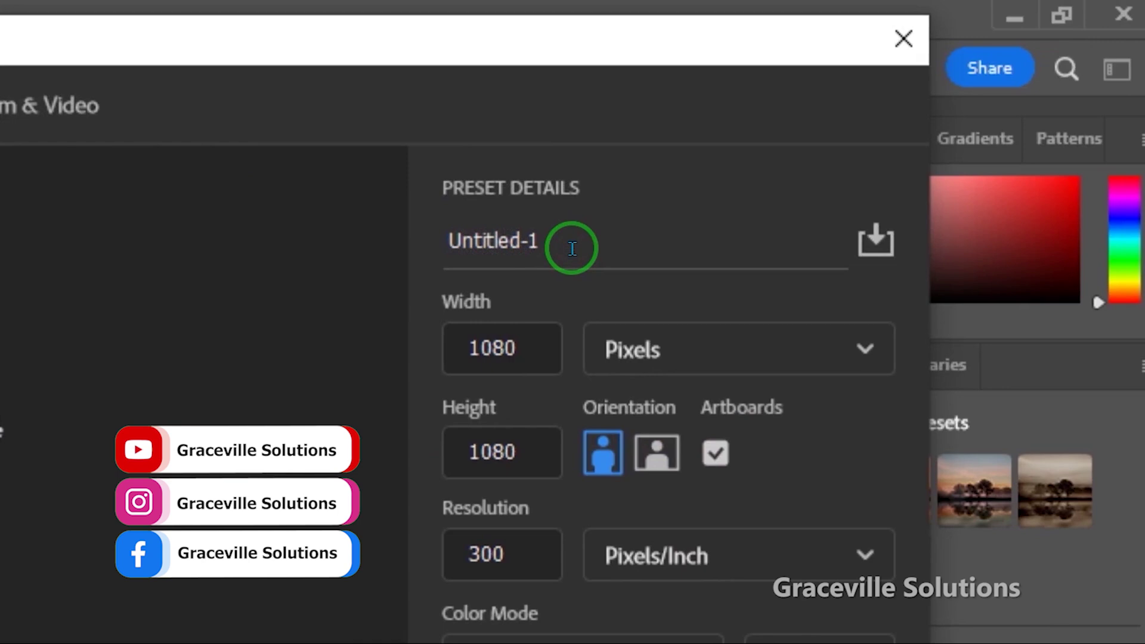
left_click(597, 248)
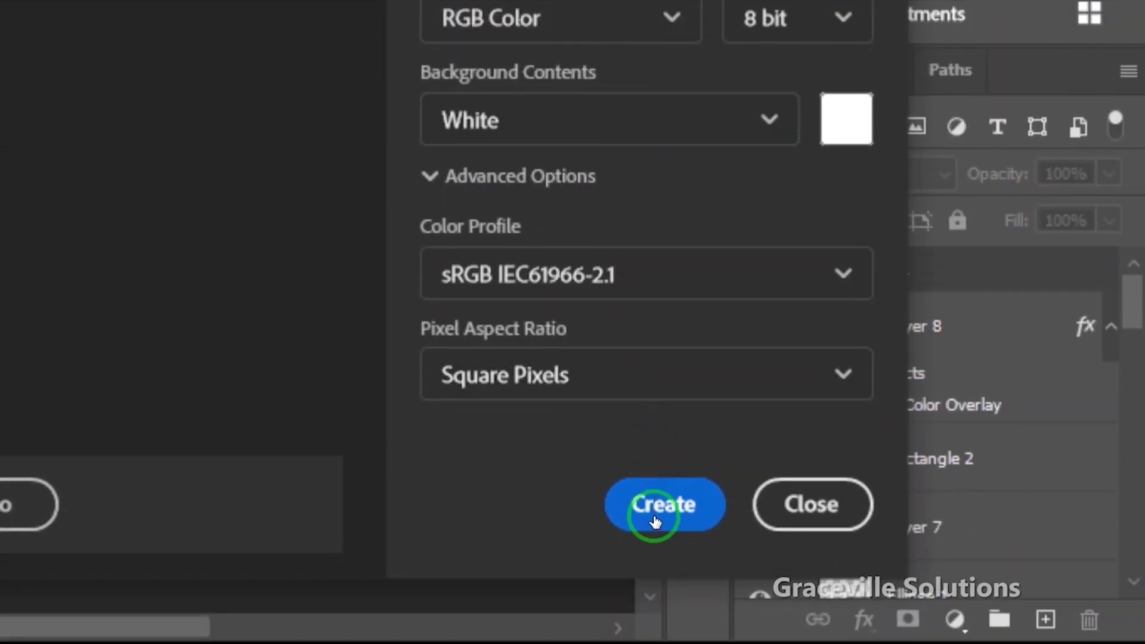
left_click(655, 521)
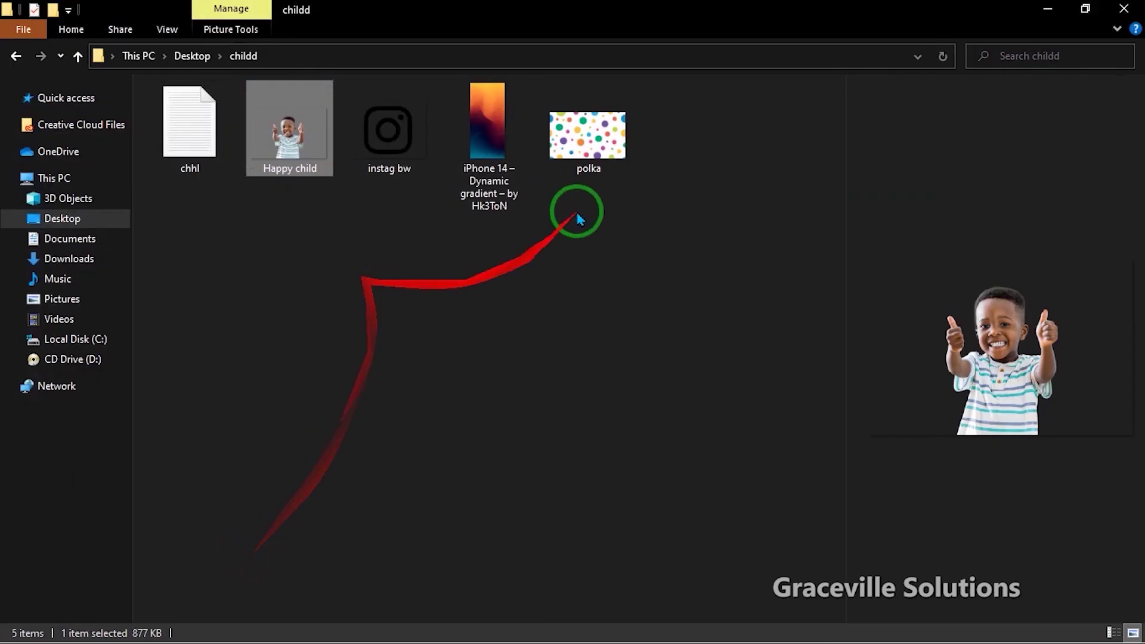
Step: Place the iPhone 14 Dynamic gradient image from File Explorer's childd folder onto the artboard in Photoshop
left_click(493, 186)
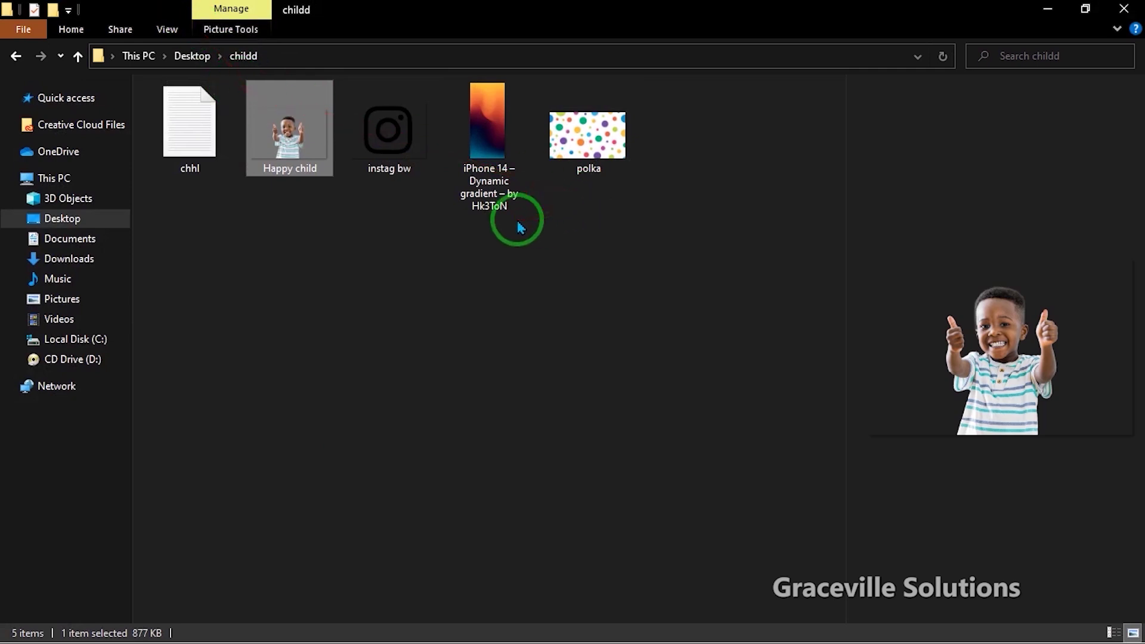
left_click(493, 130)
left_click_drag(487, 127, 450, 229)
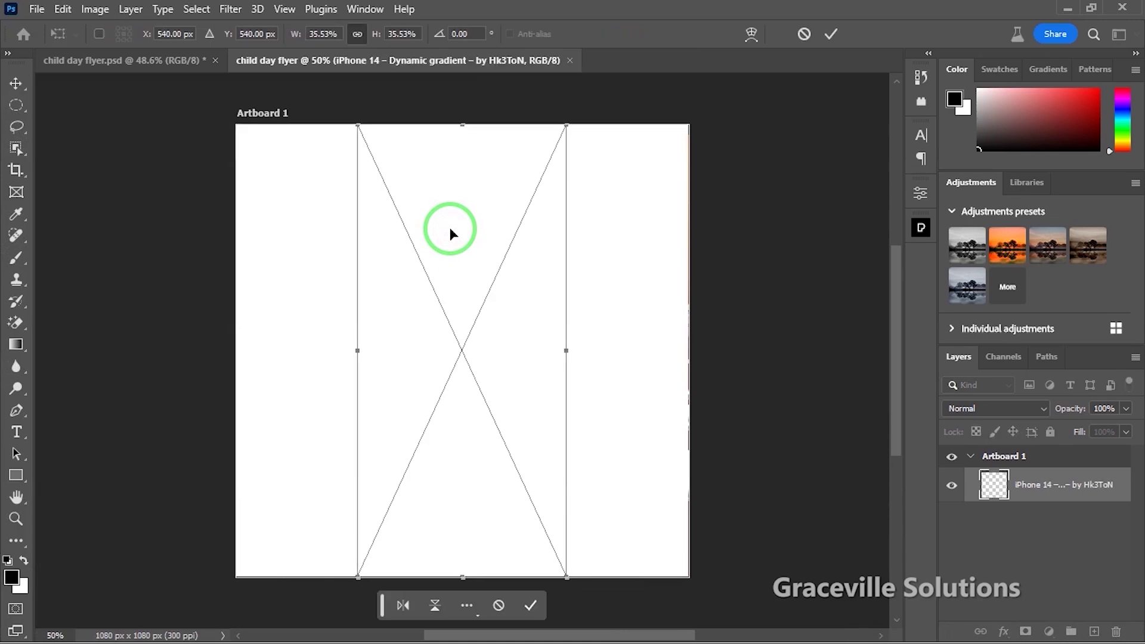
left_click(831, 34)
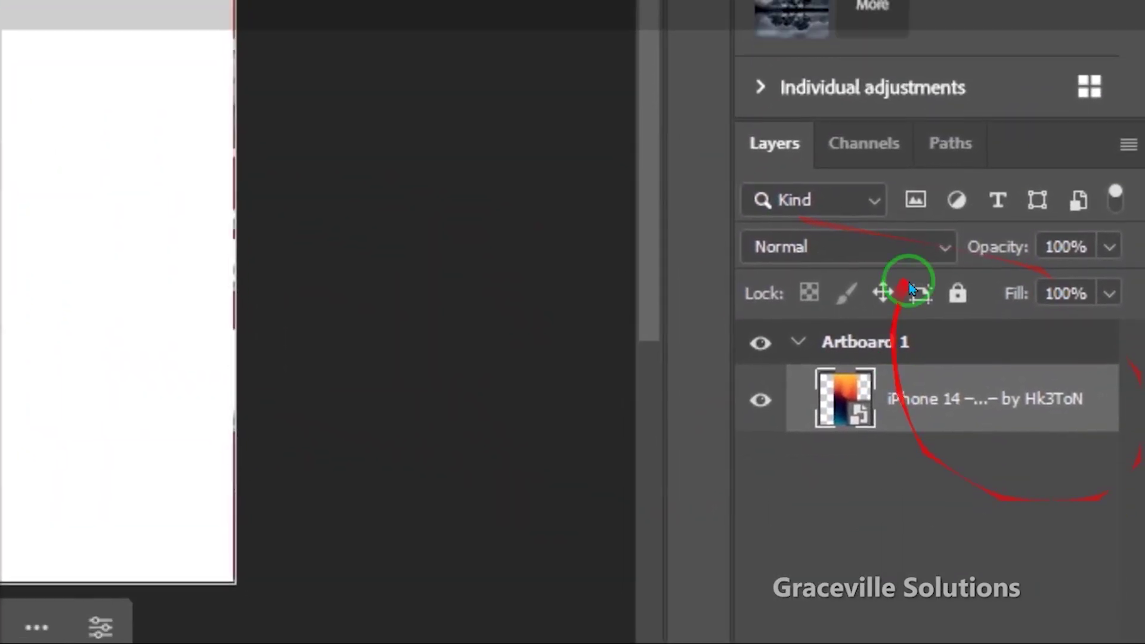
right_click(997, 346)
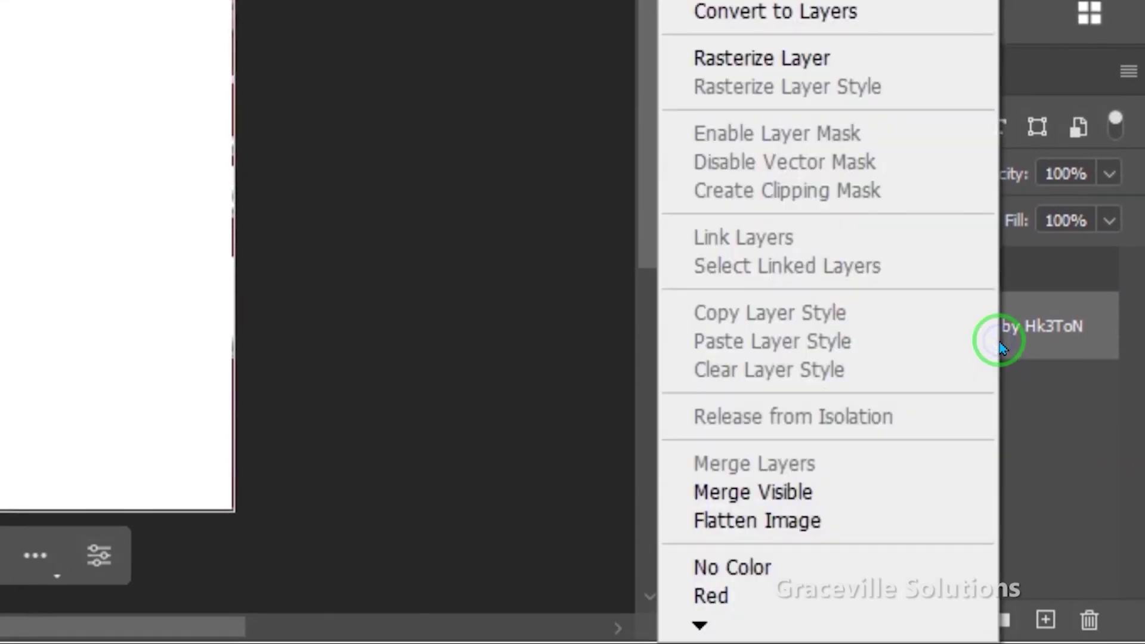
left_click(760, 323)
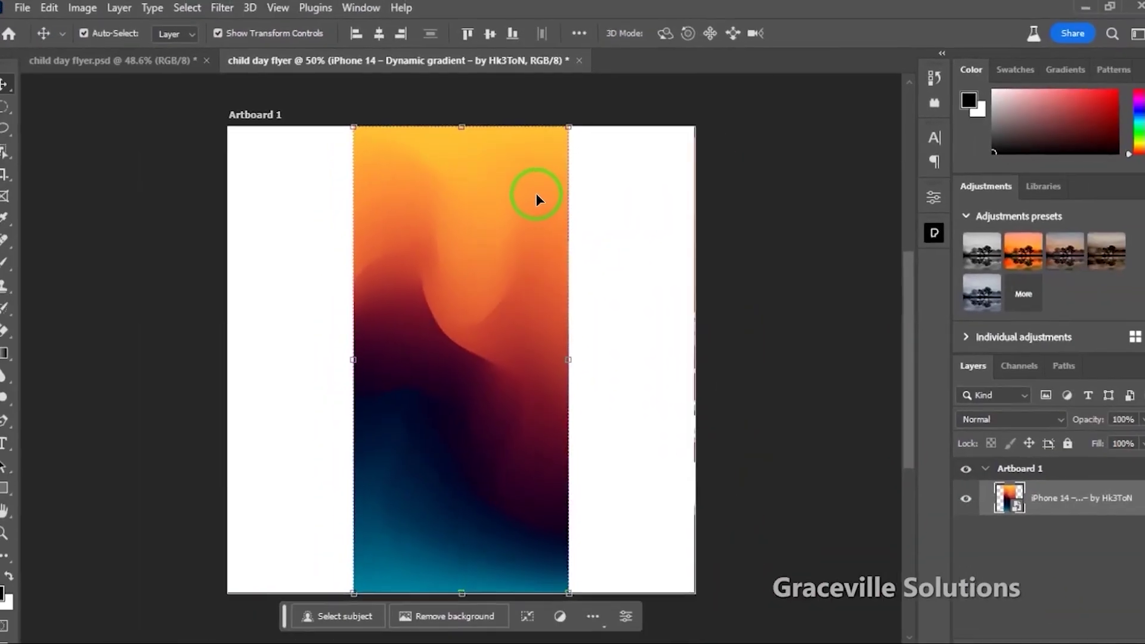
Step: Scale the gradient image to about 312.54% and position it to cover the whole artboard as the background
scroll(536, 192, "down", 5)
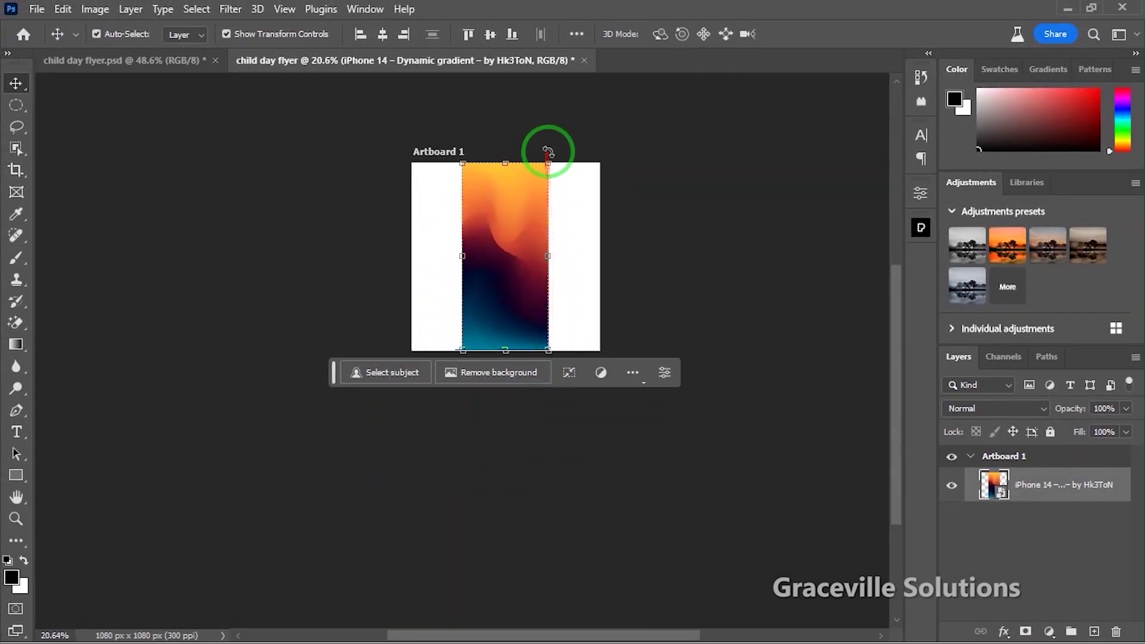
left_click_drag(548, 162, 627, 89)
left_click_drag(466, 350, 468, 445)
left_click_drag(592, 272, 670, 280)
scroll(525, 287, "up", 3)
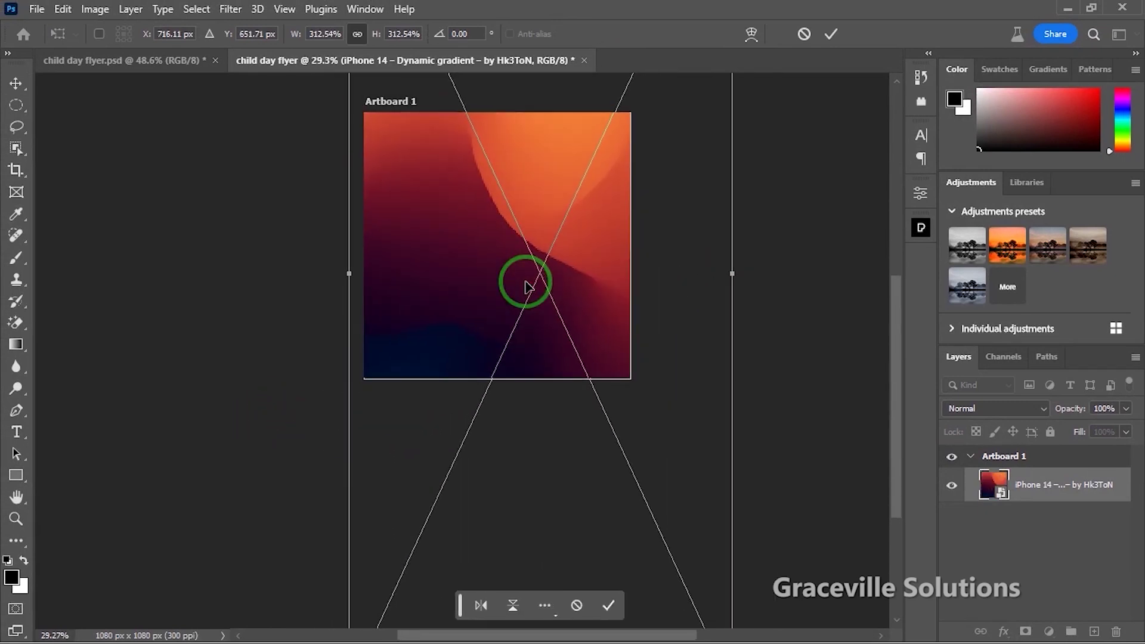
scroll(526, 286, "up", 1)
left_click(831, 34)
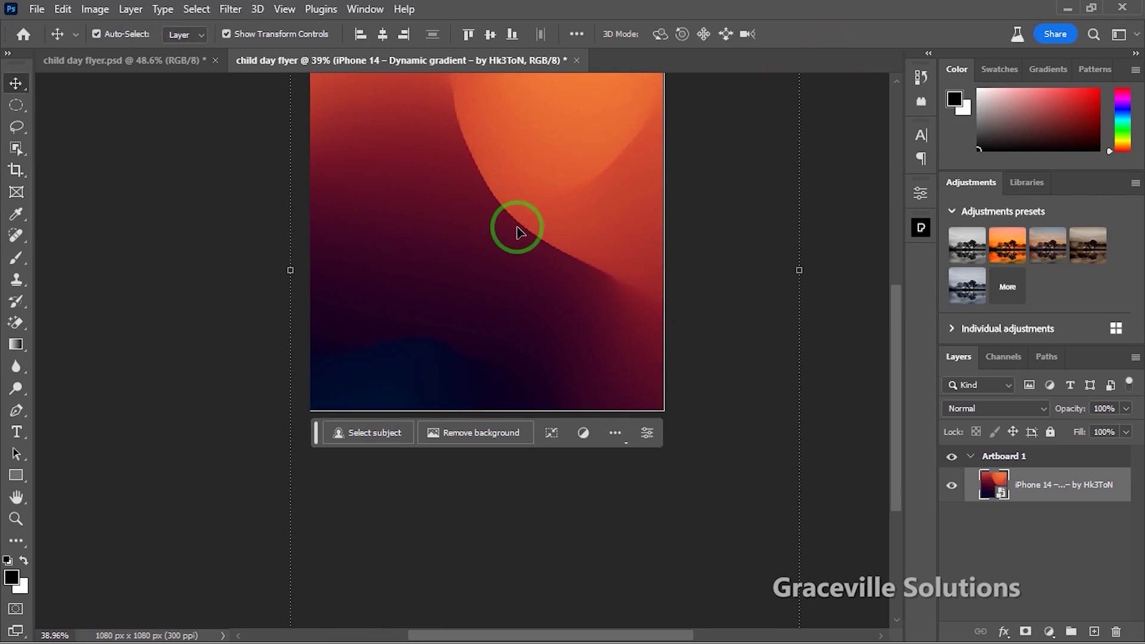
left_click_drag(500, 239, 464, 347)
scroll(465, 346, "down", 3)
left_click(244, 298)
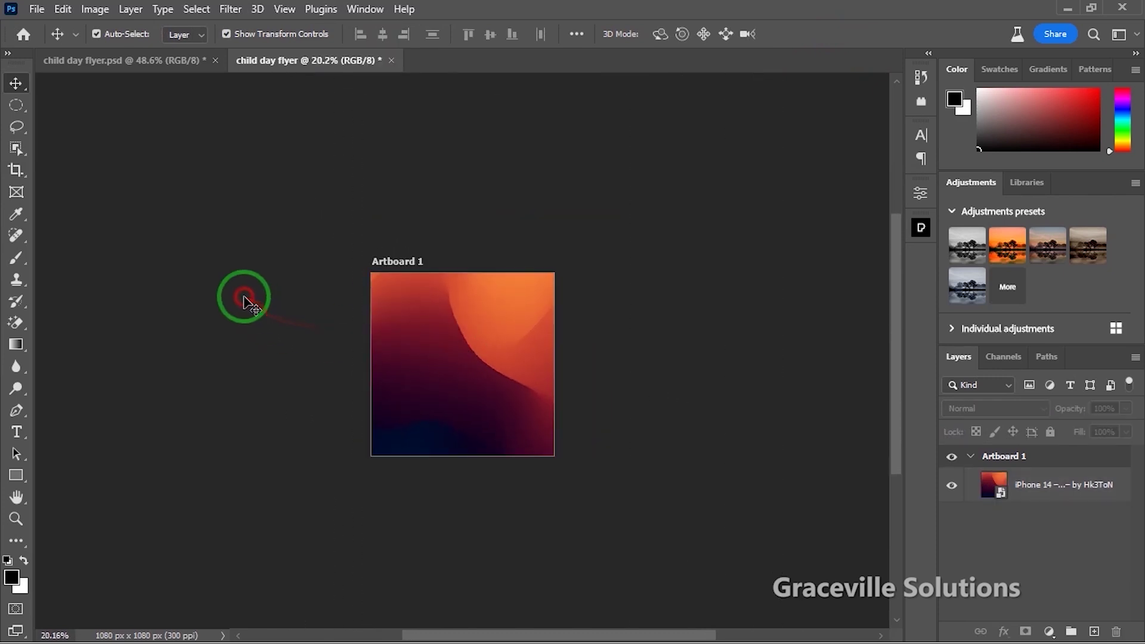
scroll(459, 373, "up", 4)
scroll(459, 373, "down", 3)
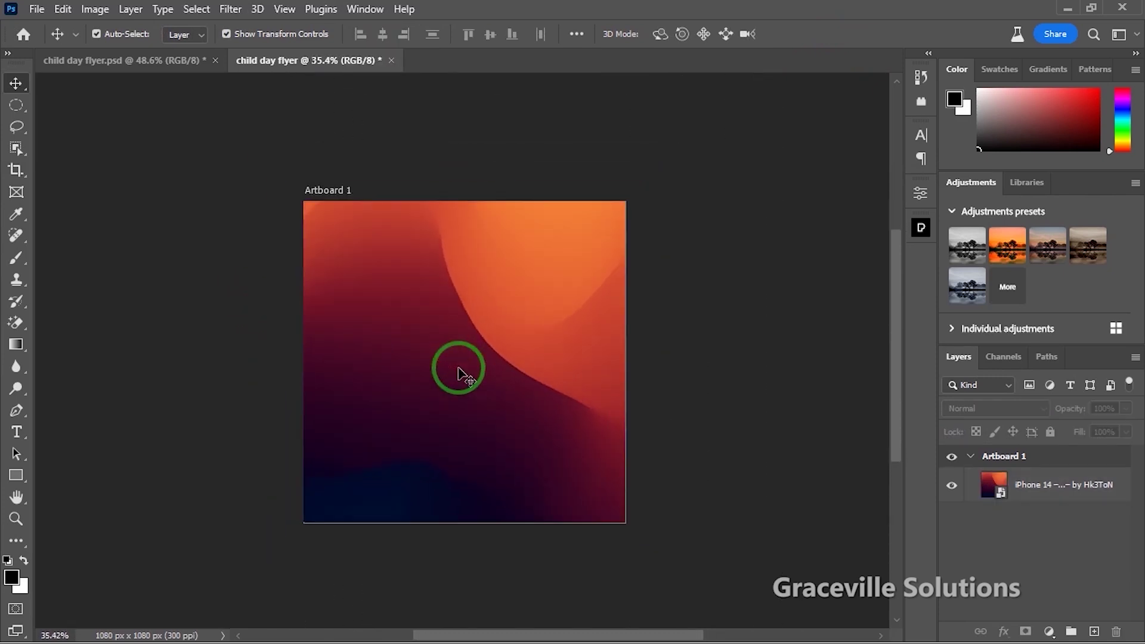
scroll(460, 372, "up", 2)
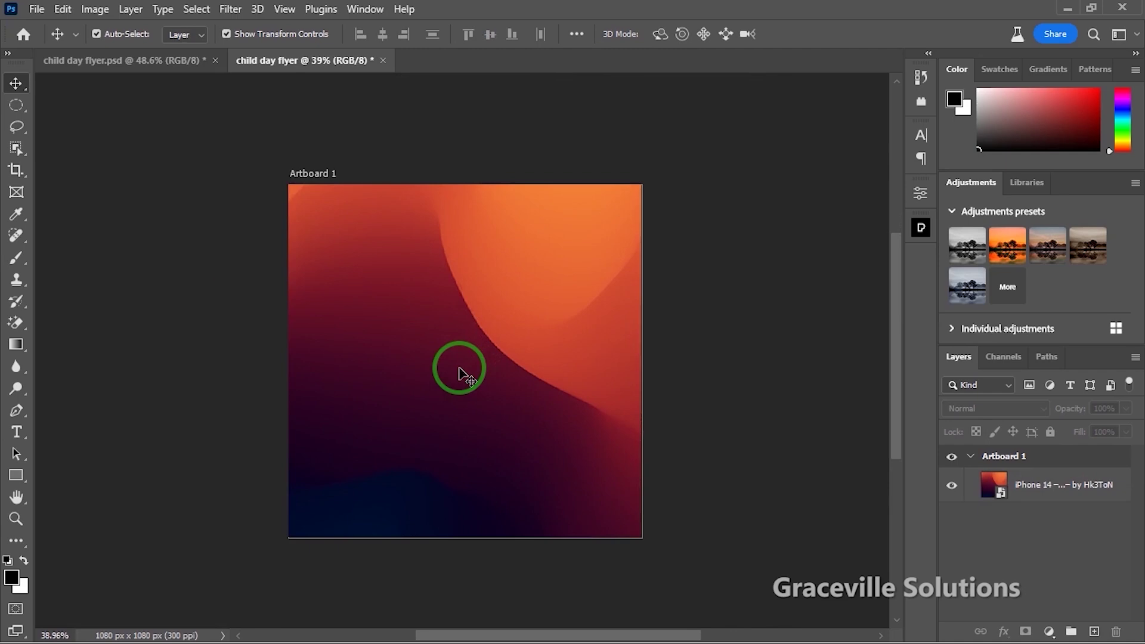
Step: Switch to the childd folder in File Explorer and select the Happy child image
key("super")
mouse_move(334, 627)
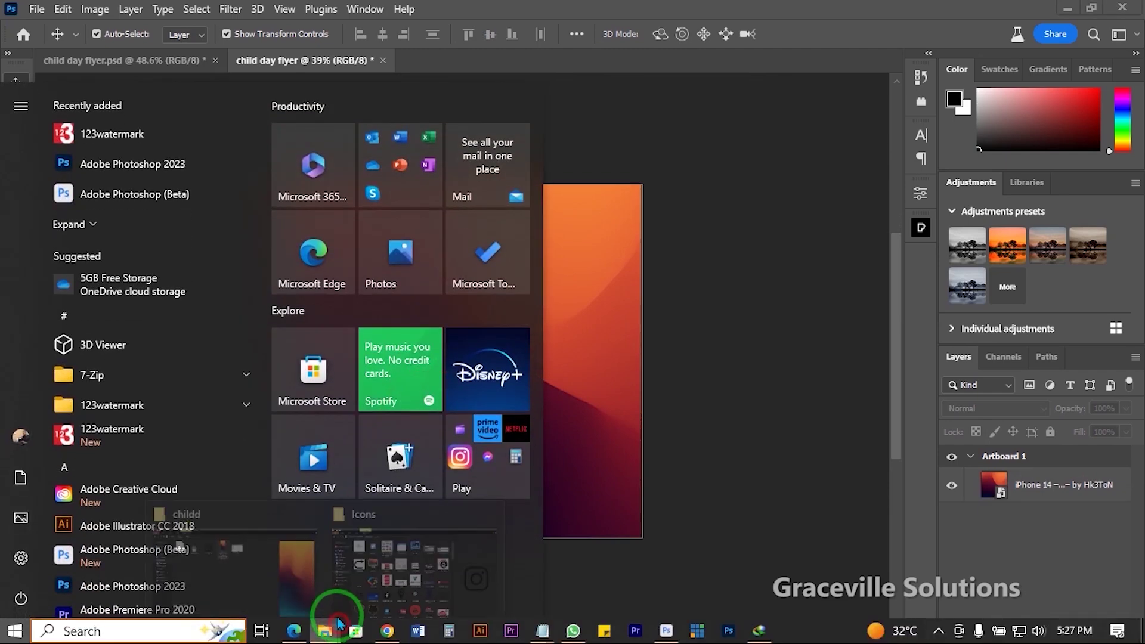
left_click(251, 571)
left_click(303, 144)
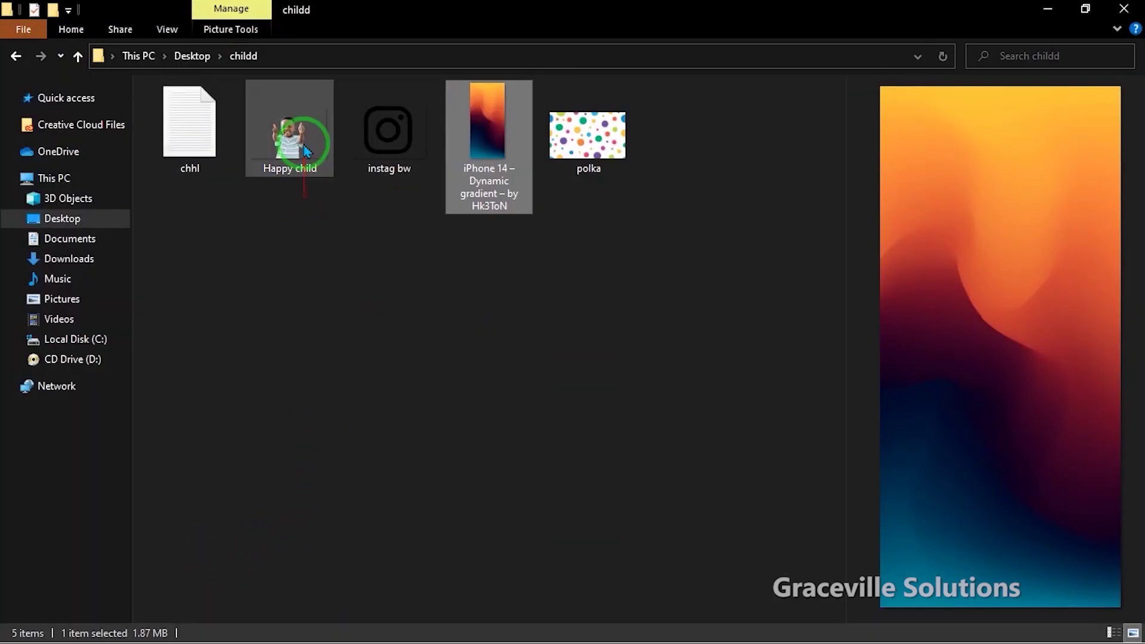
left_click_drag(294, 142, 644, 327)
key("super")
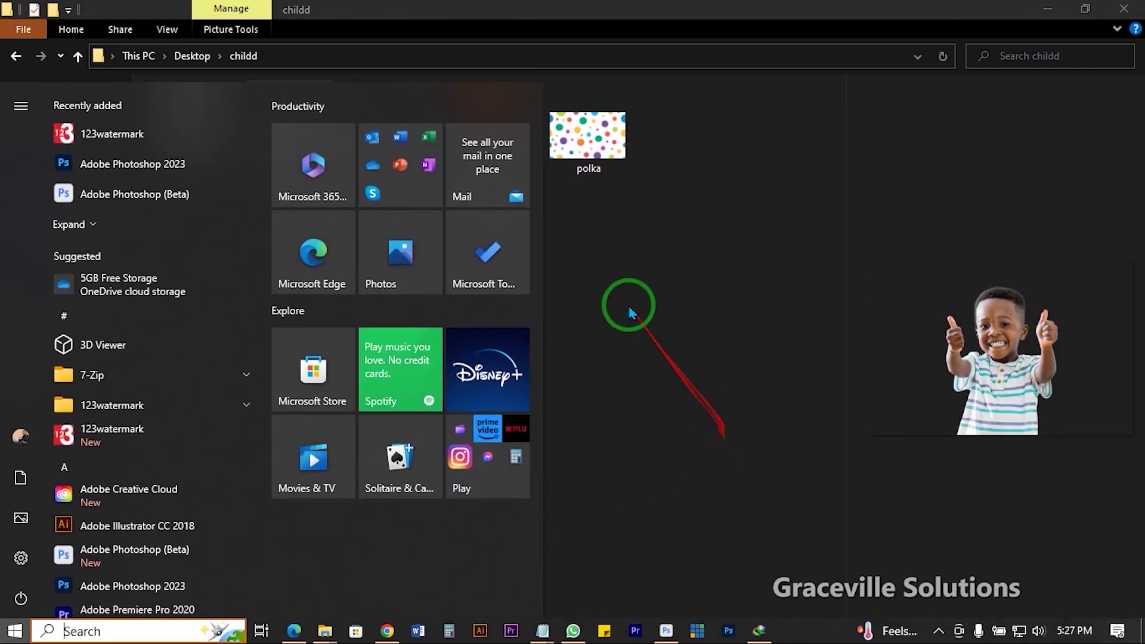
left_click(632, 290)
Step: Open the Happy child image in Photoshop as its own document
left_click(290, 133)
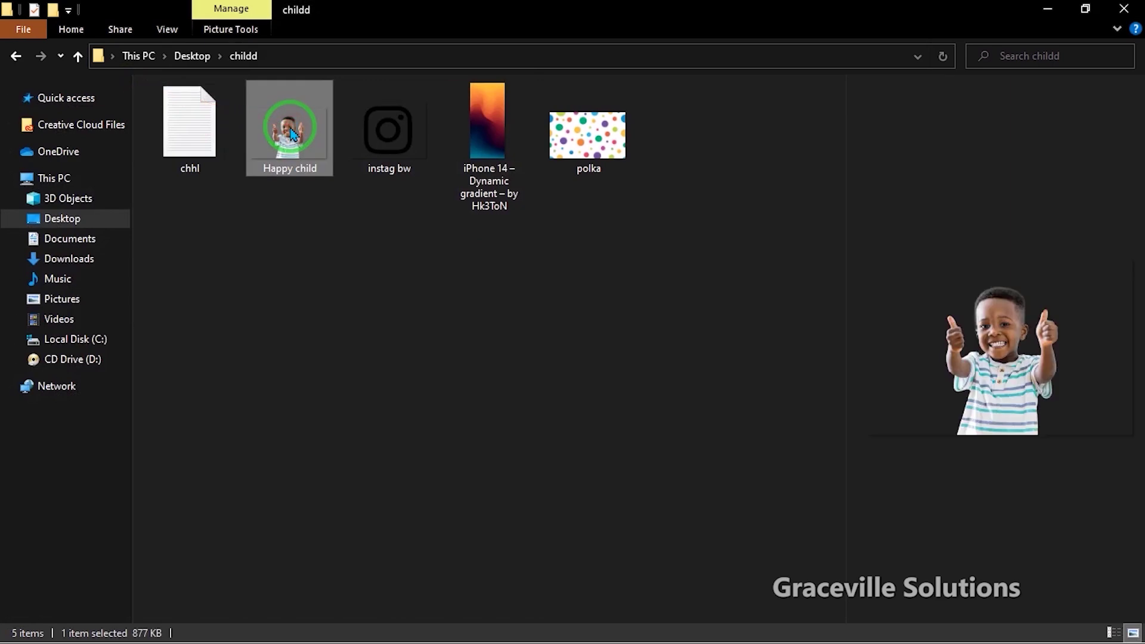
right_click(290, 129)
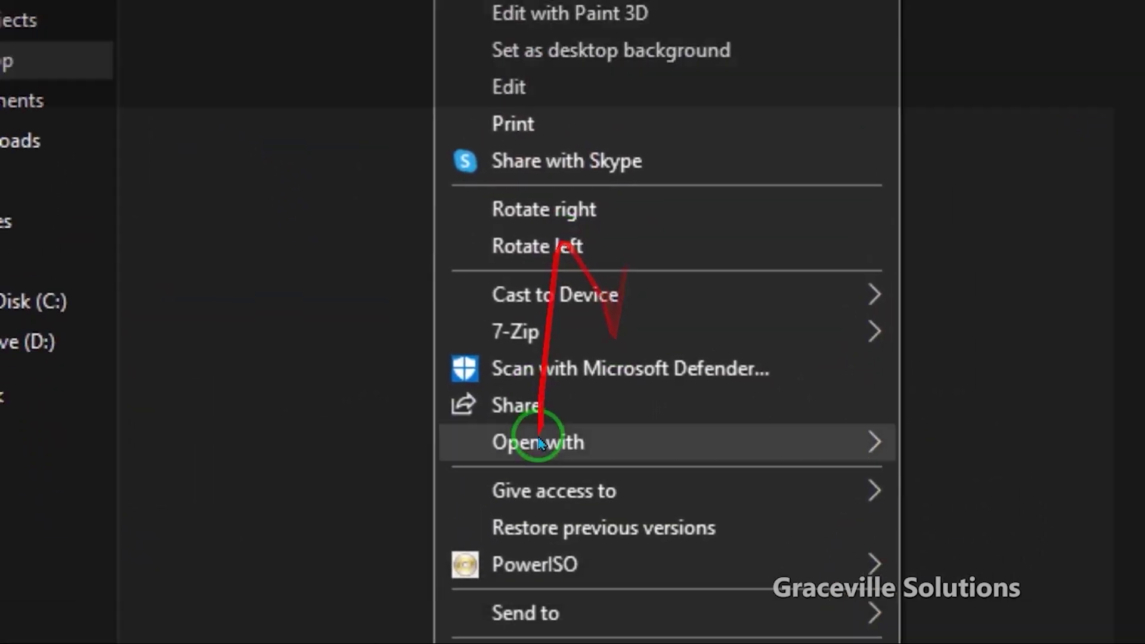
mouse_move(575, 328)
left_click(969, 366)
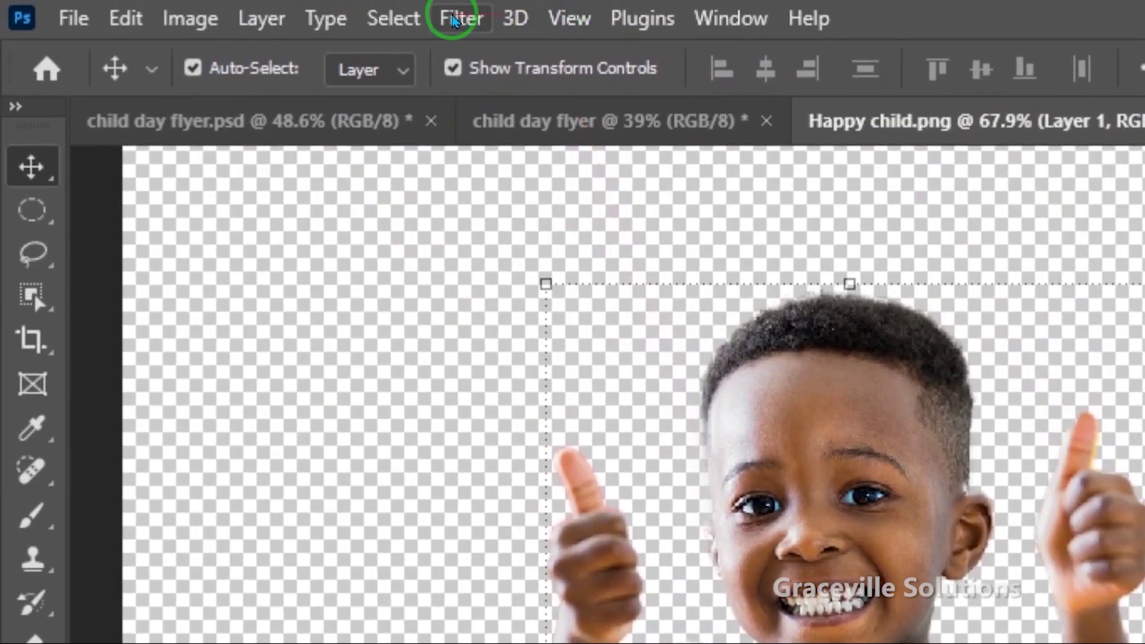
Step: Start the Camera Raw Filter on the child image and set Exposure to -0.35 and Contrast to +30
left_click(454, 21)
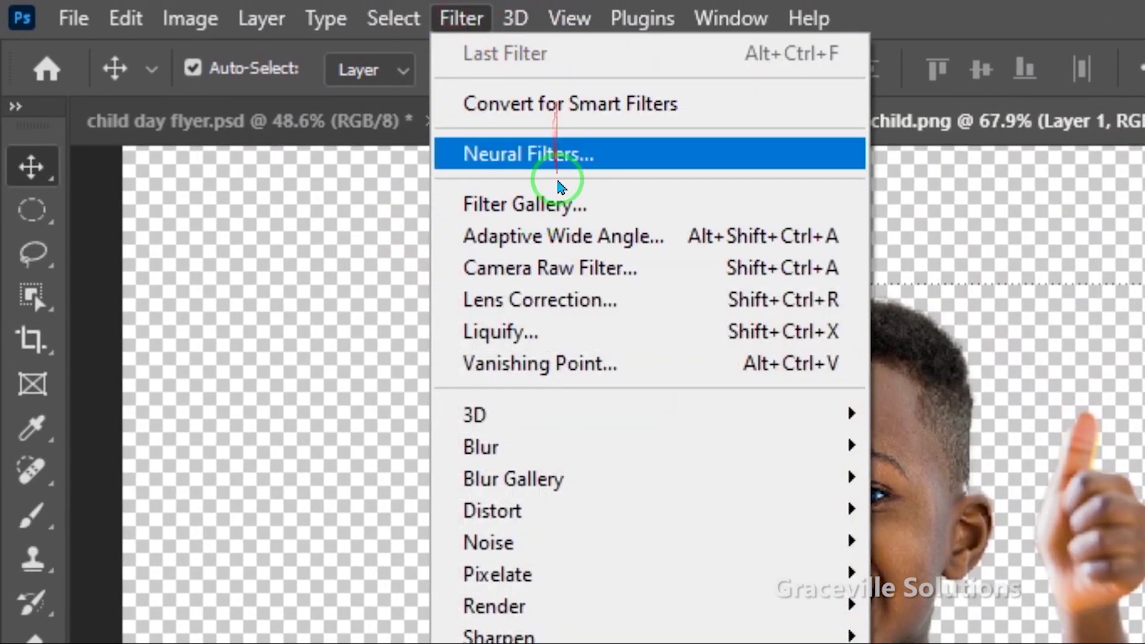
left_click(540, 268)
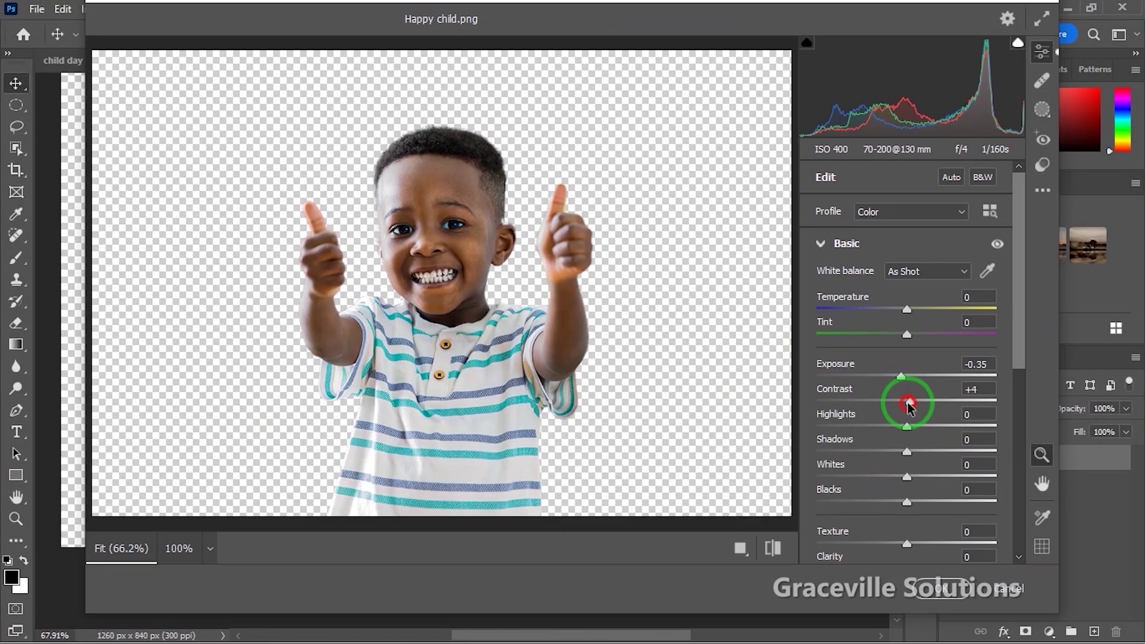
left_click_drag(908, 405, 930, 405)
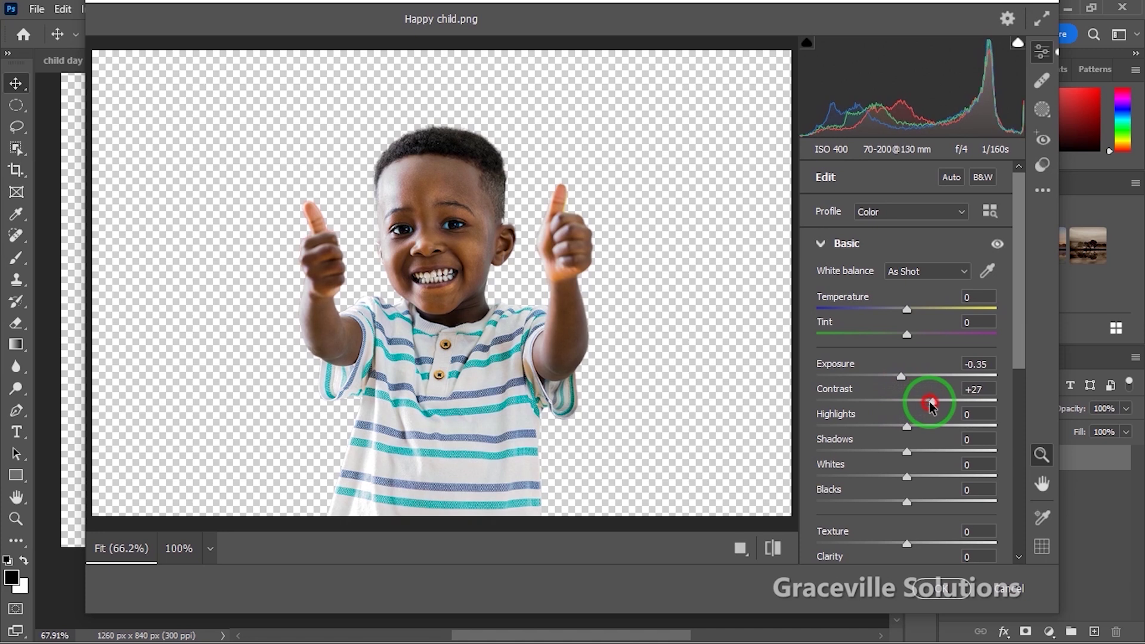
Step: Desaturate the child image with Vibrance at -56 and Saturation at -59
scroll(929, 435, "down", 6)
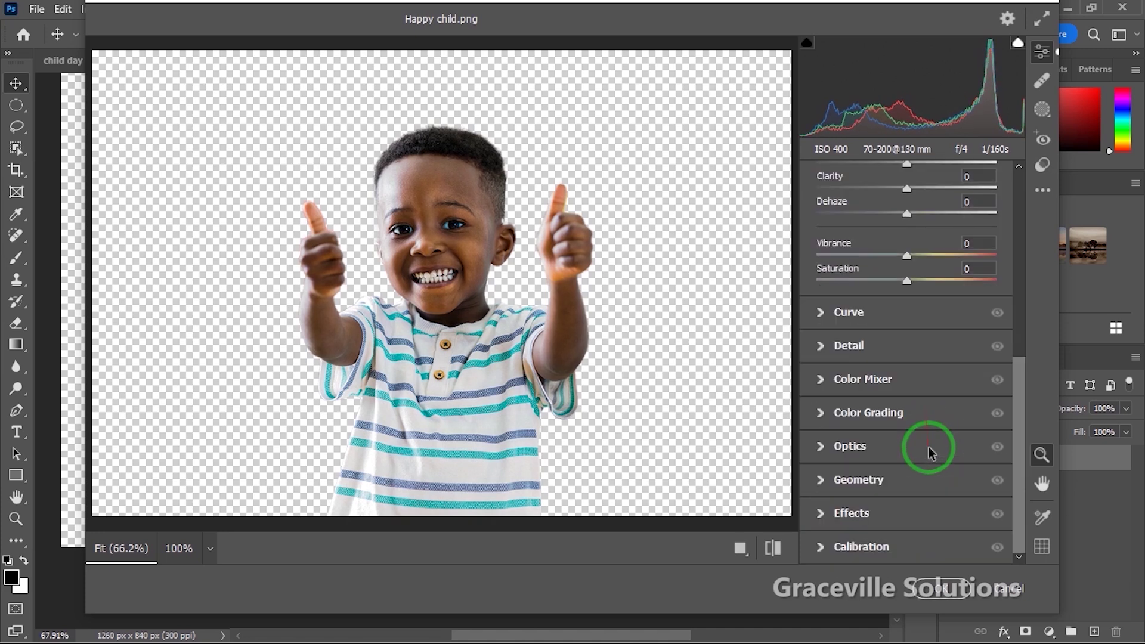
scroll(899, 322, "up", 2)
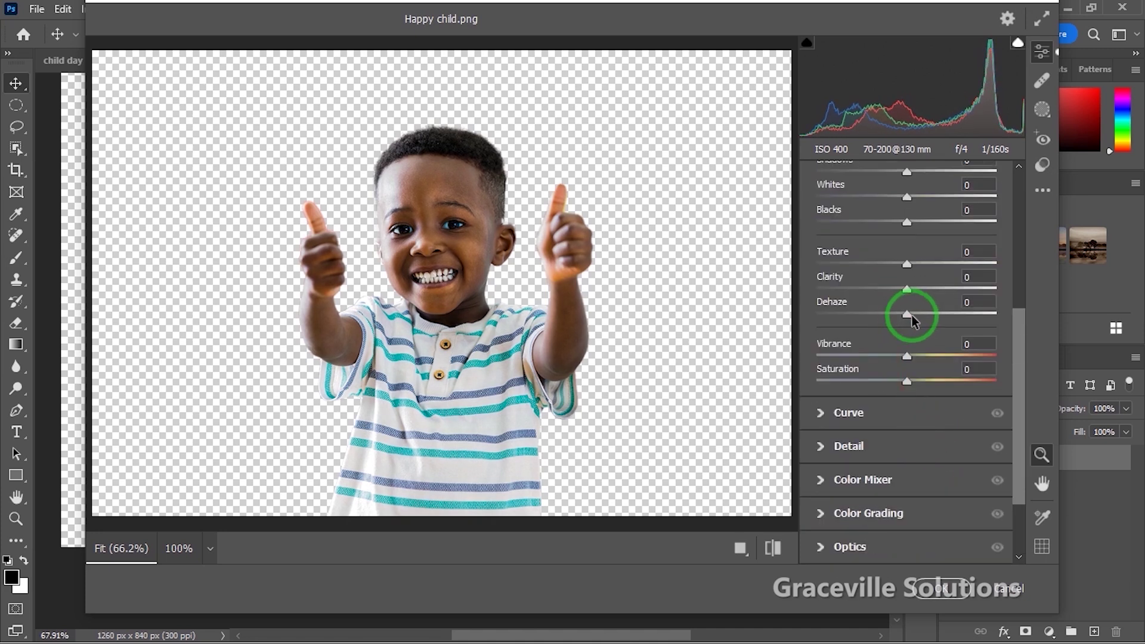
left_click_drag(904, 358, 855, 384)
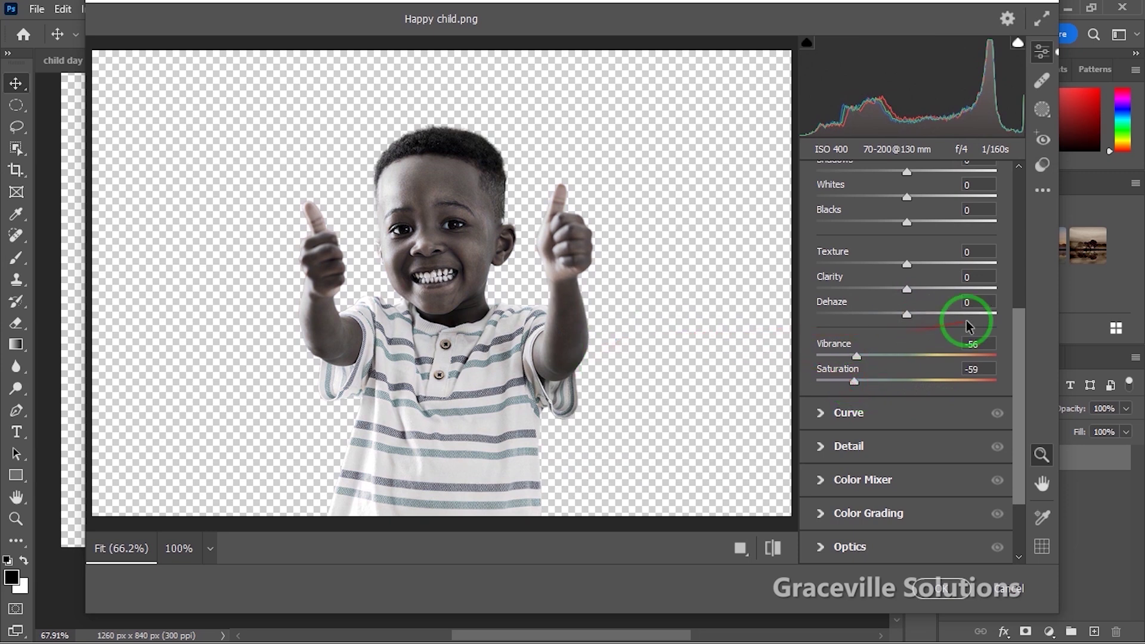
Step: Set Texture to +69 and apply the Camera Raw adjustments to the child image
scroll(968, 319, "up", 5)
scroll(921, 407, "down", 6)
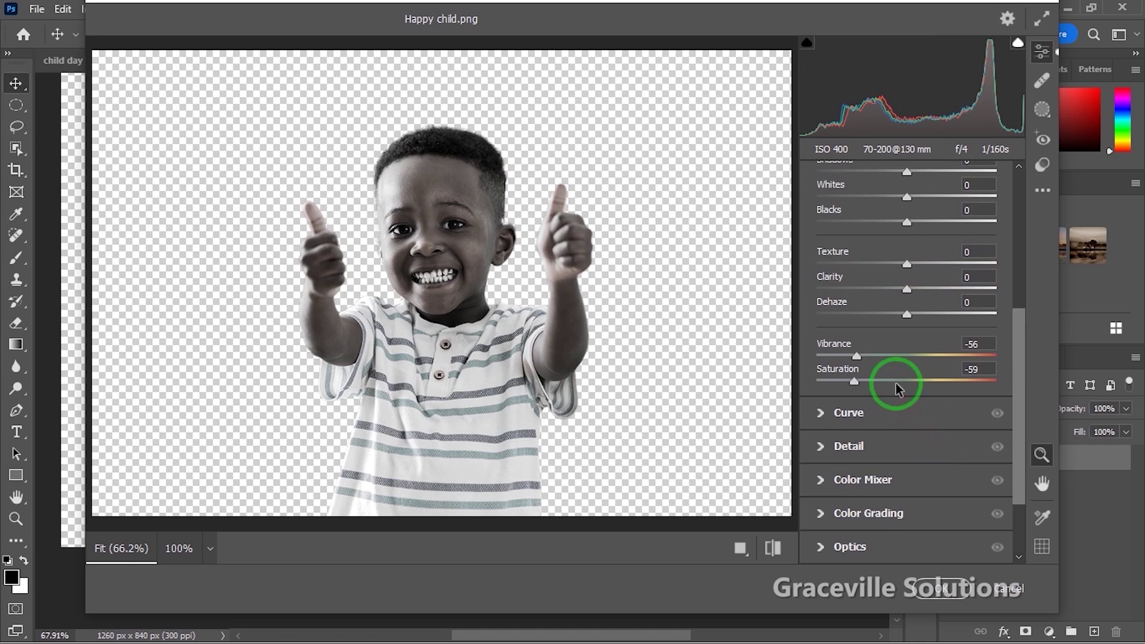
left_click_drag(911, 263, 970, 263)
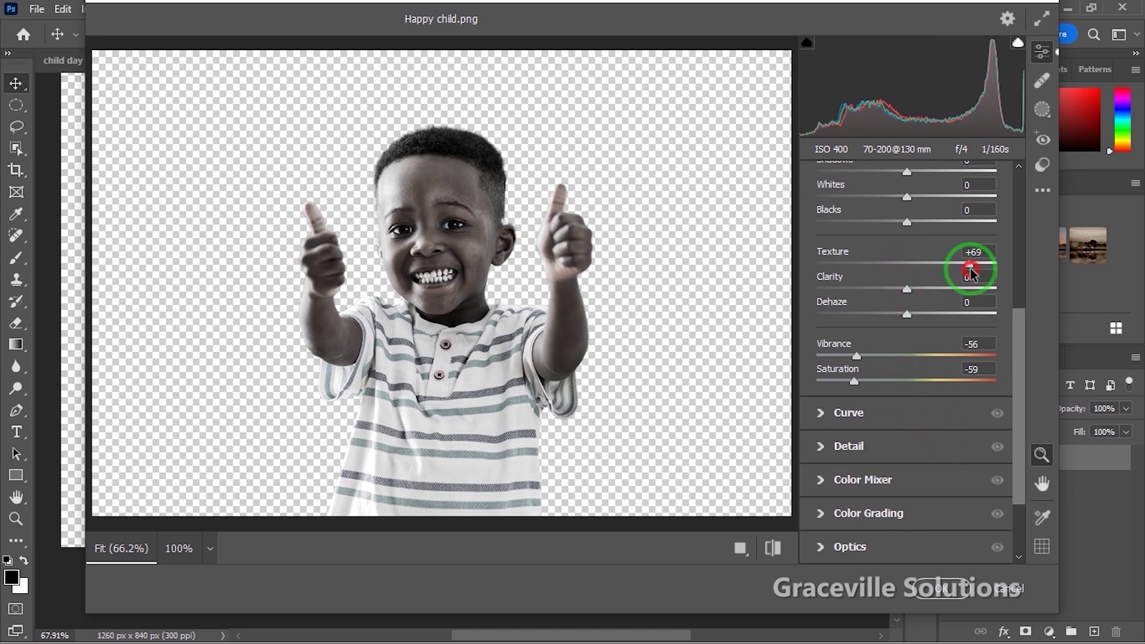
left_click_drag(1018, 352, 1009, 288)
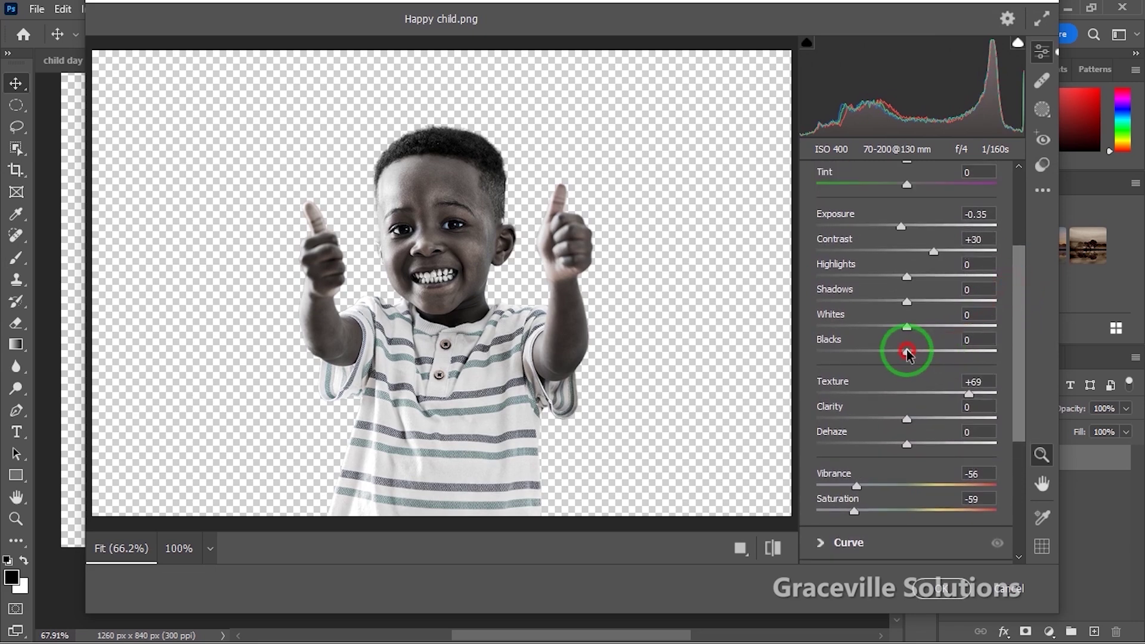
left_click_drag(1014, 458, 1139, 403)
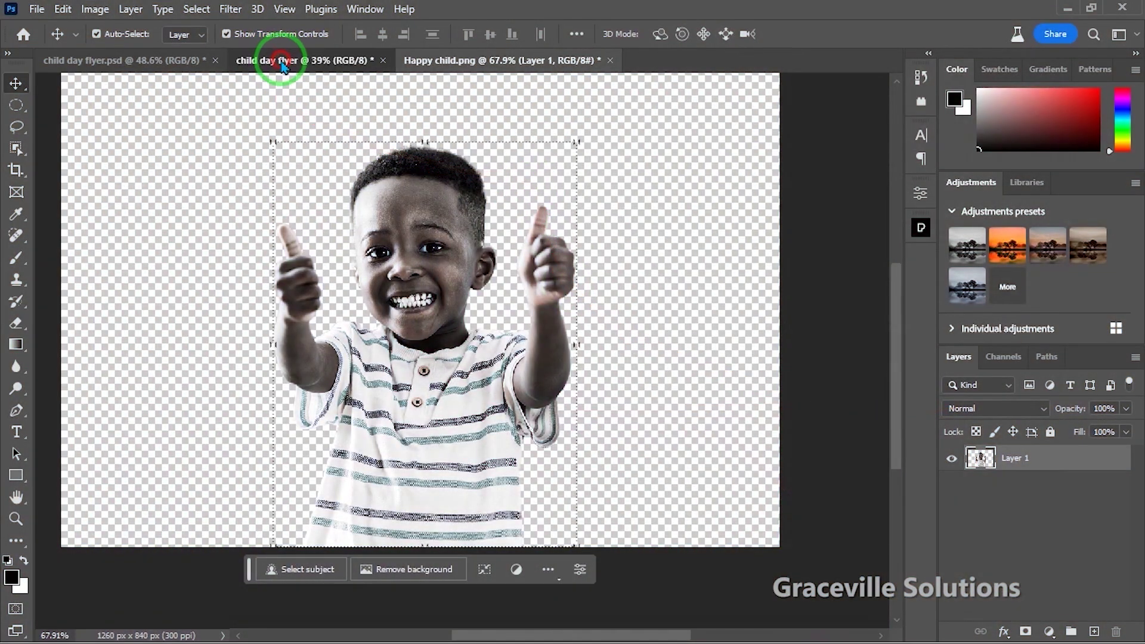
Step: Bring the adjusted child image into the child day flyer document as a layer on the right half of the artboard
left_click_drag(1111, 482, 542, 345)
scroll(542, 344, "up", 2)
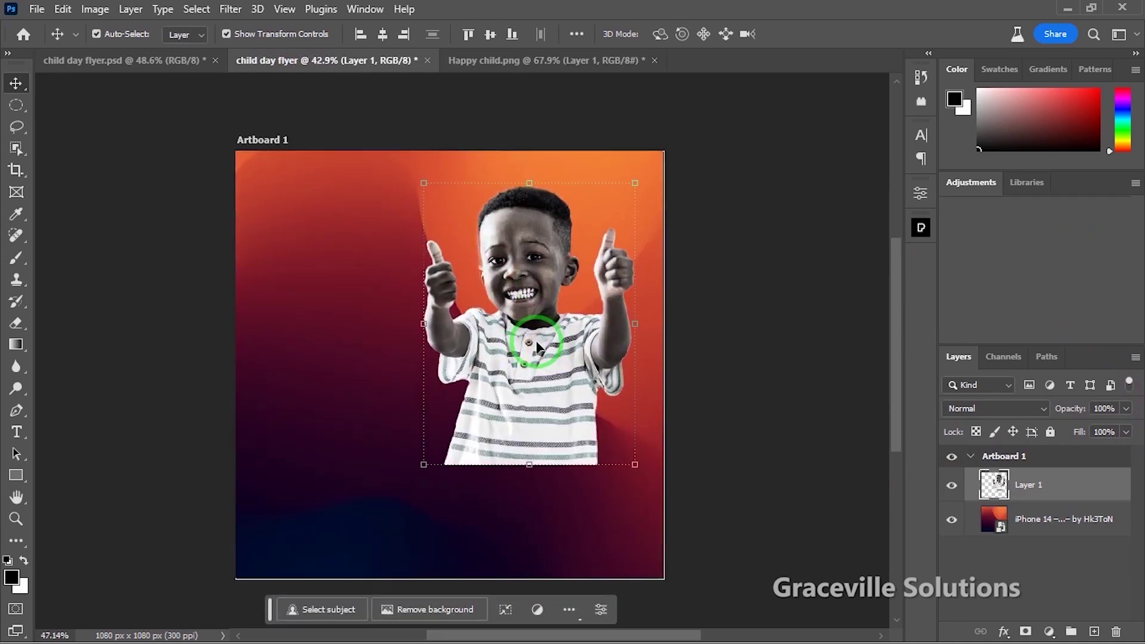
Step: Rename the child image's layer as cliient and nudge the child slightly upward on the artboard
scroll(537, 346, "down", 1)
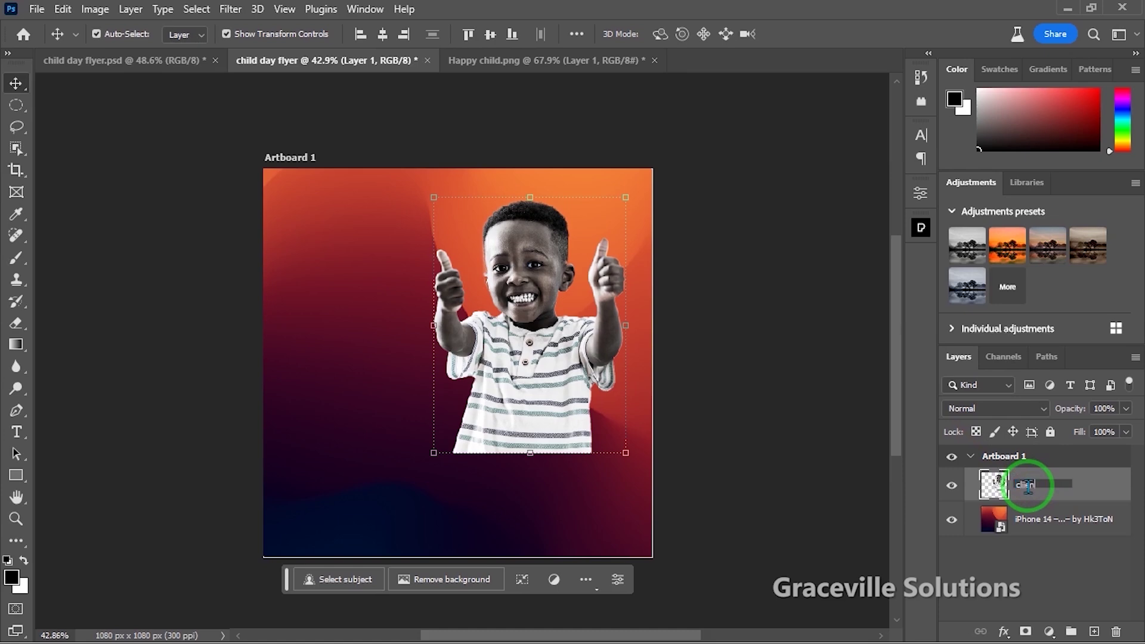
left_click(814, 420)
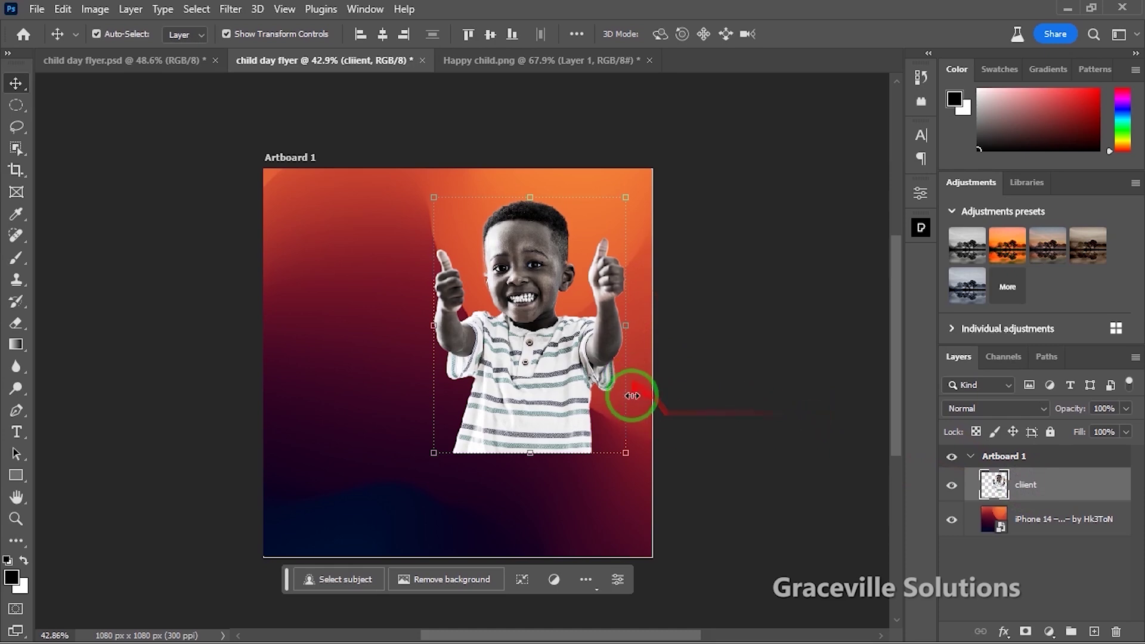
scroll(554, 382, "up", 4)
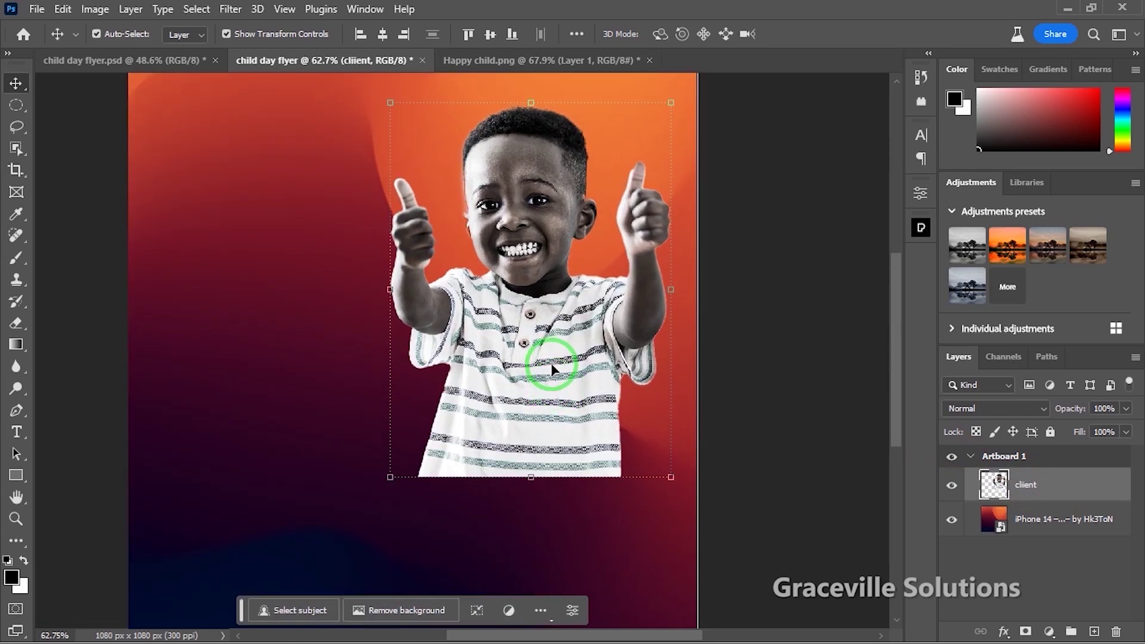
scroll(550, 361, "up", 2)
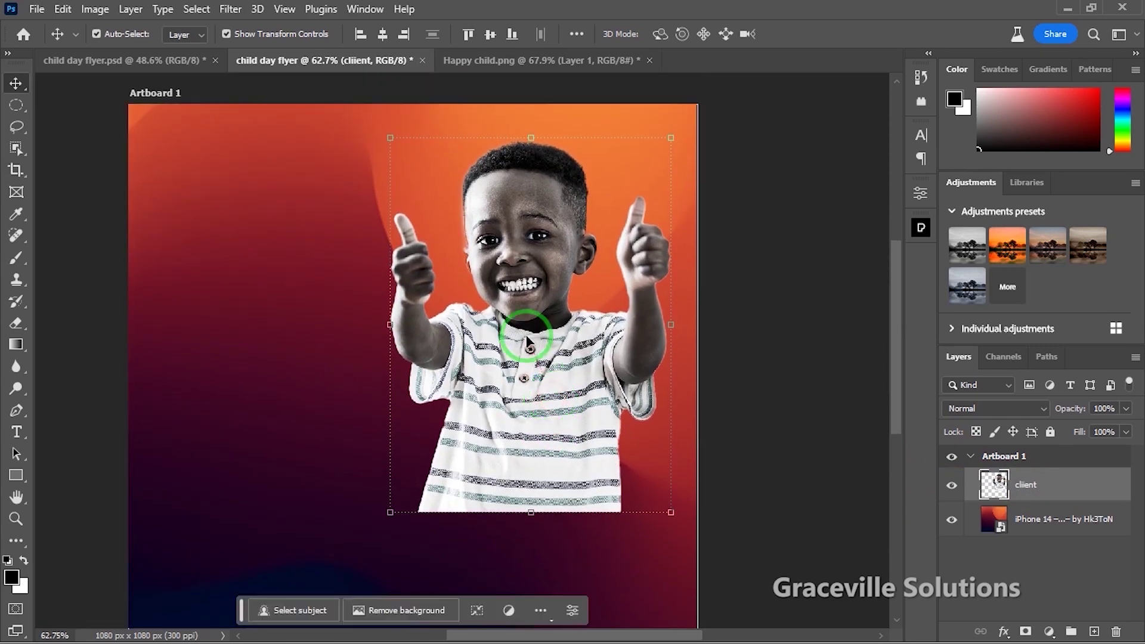
left_click_drag(539, 390, 541, 372)
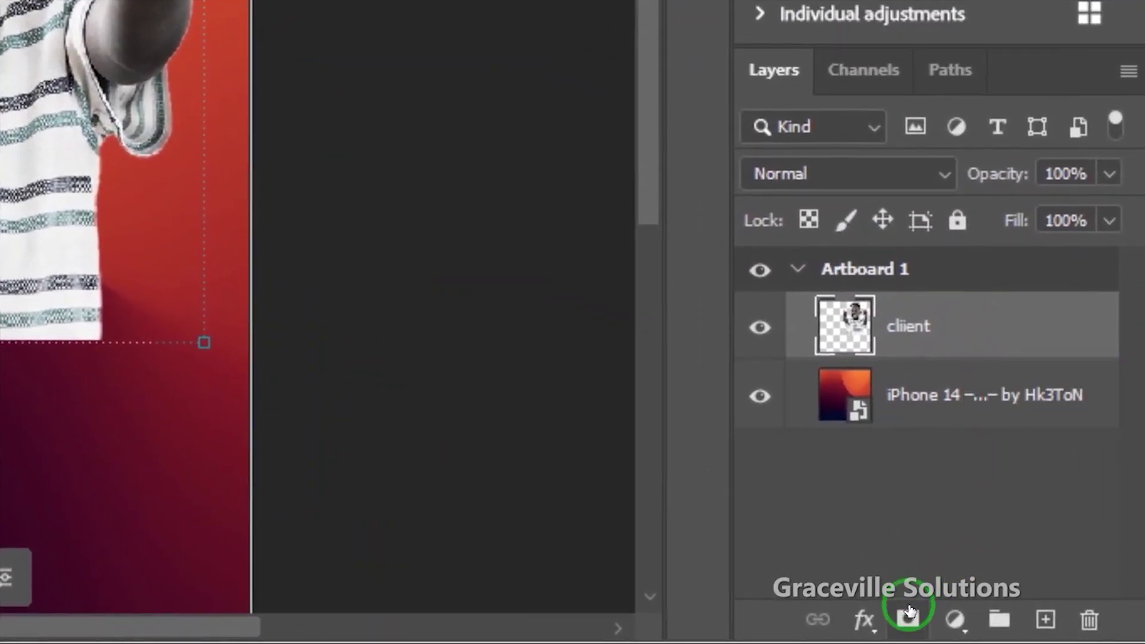
Step: Add a layer mask to the cliient layer and fade out the bottom of the shirt with the Brush tool
left_click(908, 620)
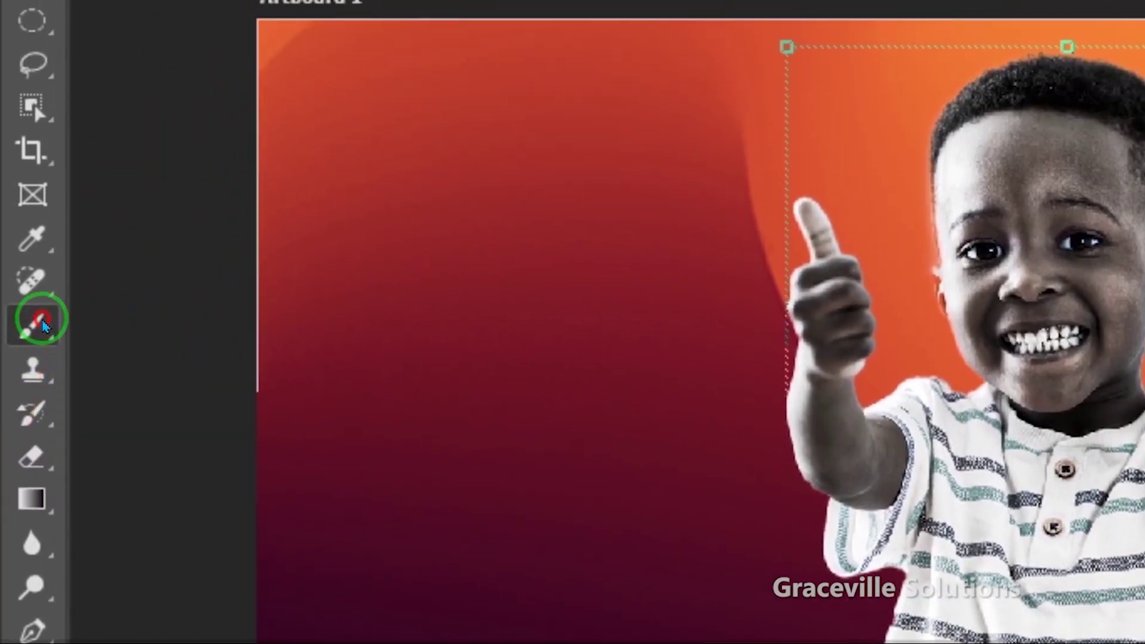
right_click(31, 190)
left_click(133, 322)
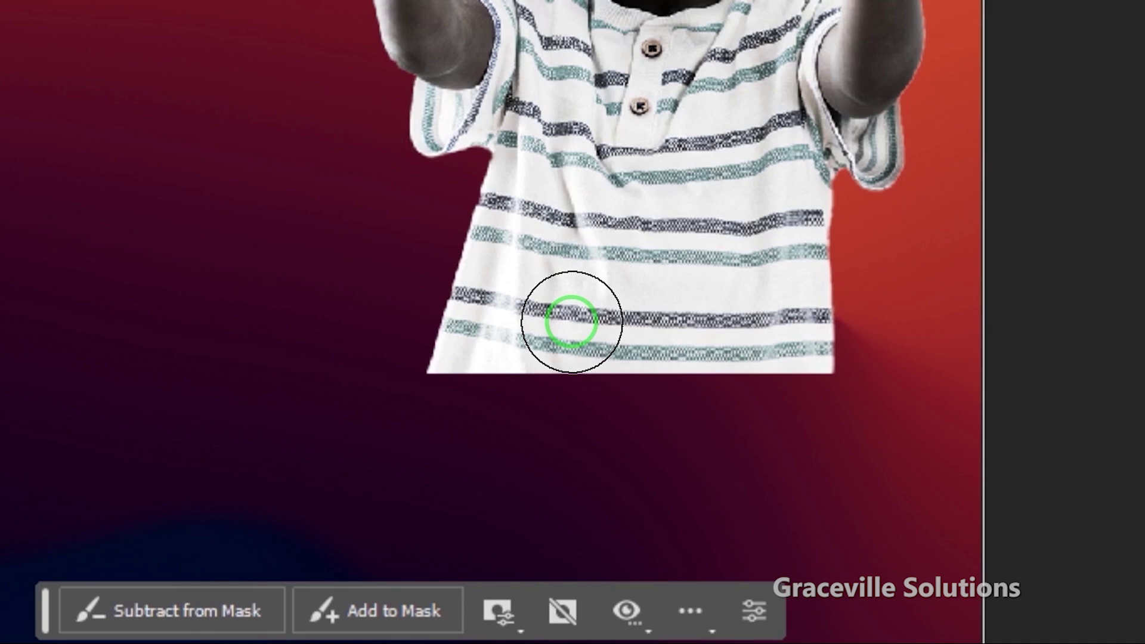
mouse_move(565, 338)
left_mouse_down()
mouse_move(526, 398)
mouse_move(438, 396)
mouse_move(346, 365)
left_mouse_up()
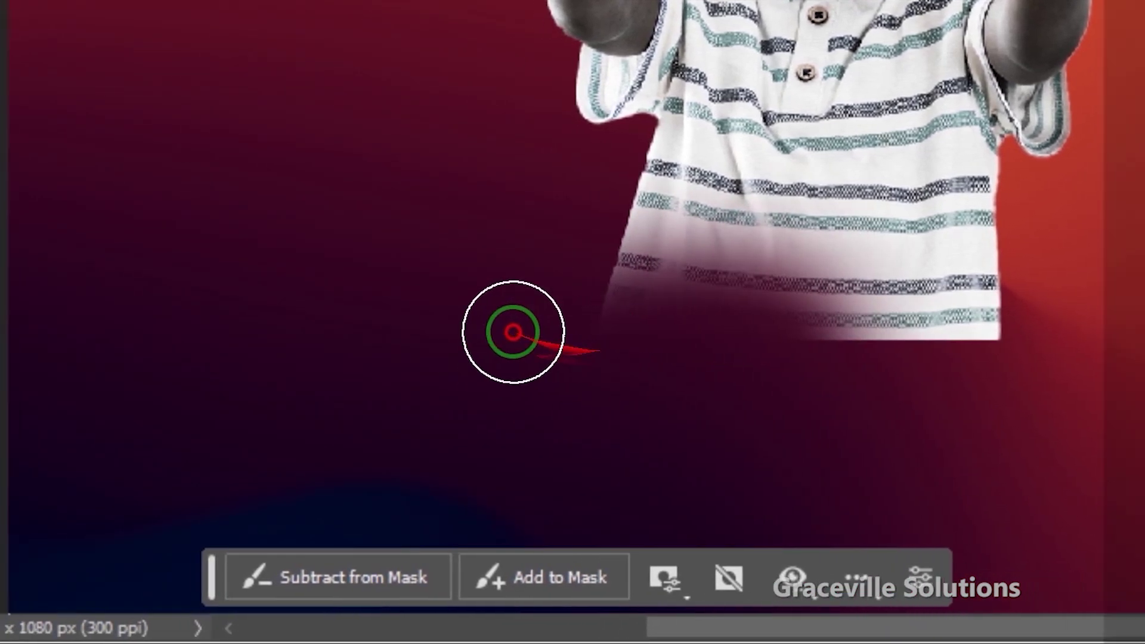
mouse_move(513, 332)
left_mouse_down()
mouse_move(691, 364)
mouse_move(440, 352)
mouse_move(516, 307)
mouse_move(600, 335)
mouse_move(546, 313)
mouse_move(681, 324)
mouse_move(674, 334)
mouse_move(491, 317)
left_mouse_up()
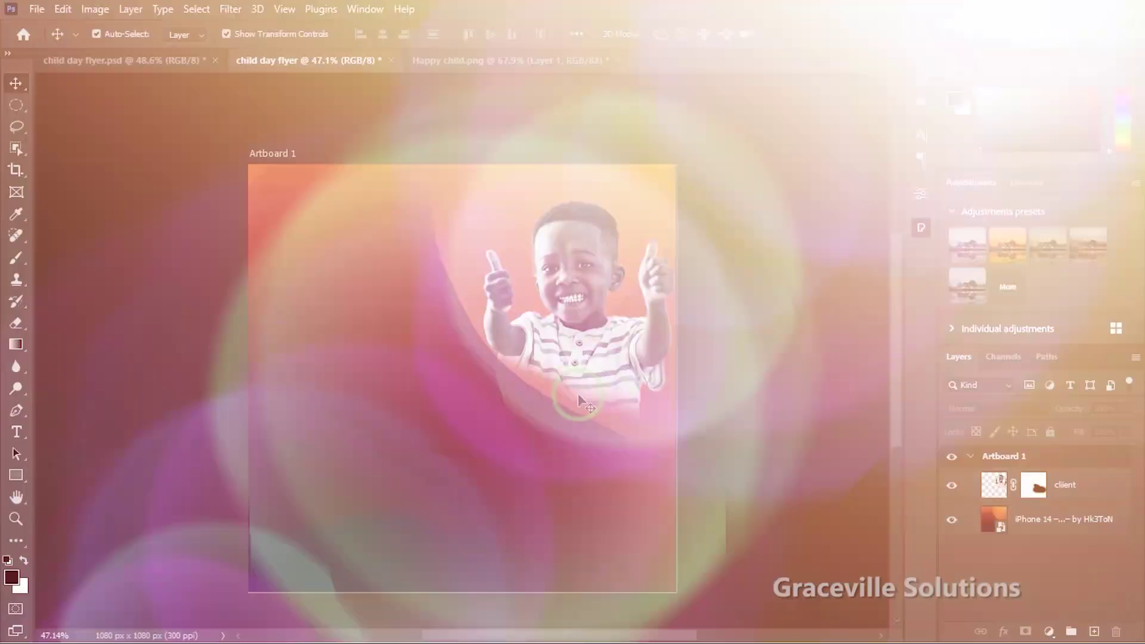
mouse_move(579, 401)
left_mouse_down()
mouse_move(547, 356)
mouse_move(574, 351)
left_mouse_up()
Step: Bring a second copy of the child from Happy child.png into the flyer and place it in the artboard's lower left area
left_click(504, 60)
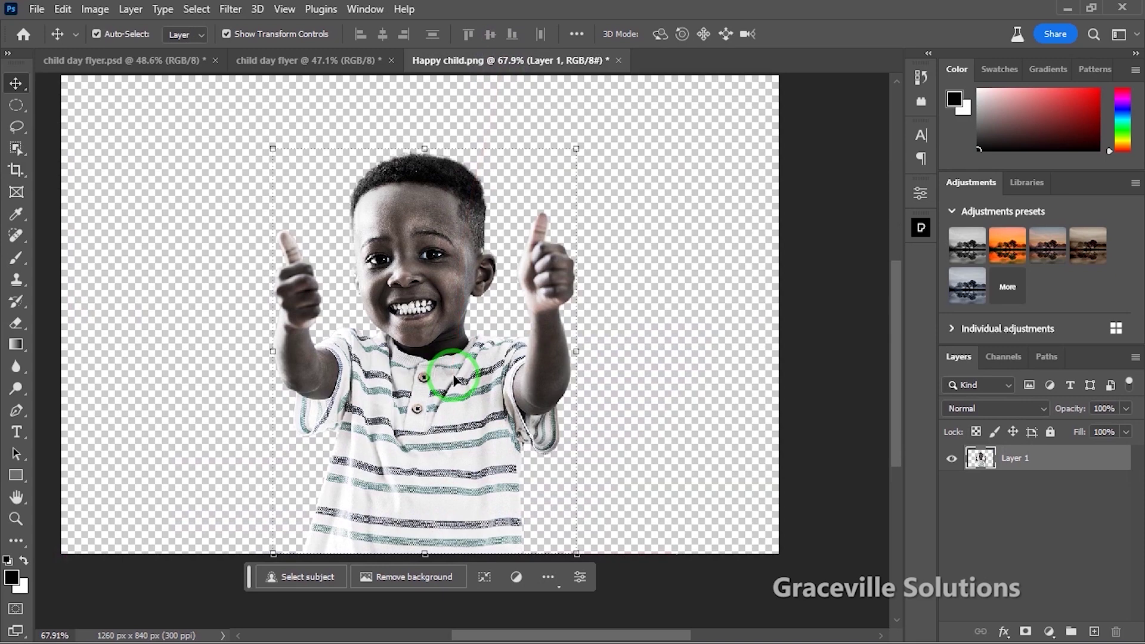
left_click_drag(438, 400, 292, 64)
left_click_drag(368, 332, 369, 411)
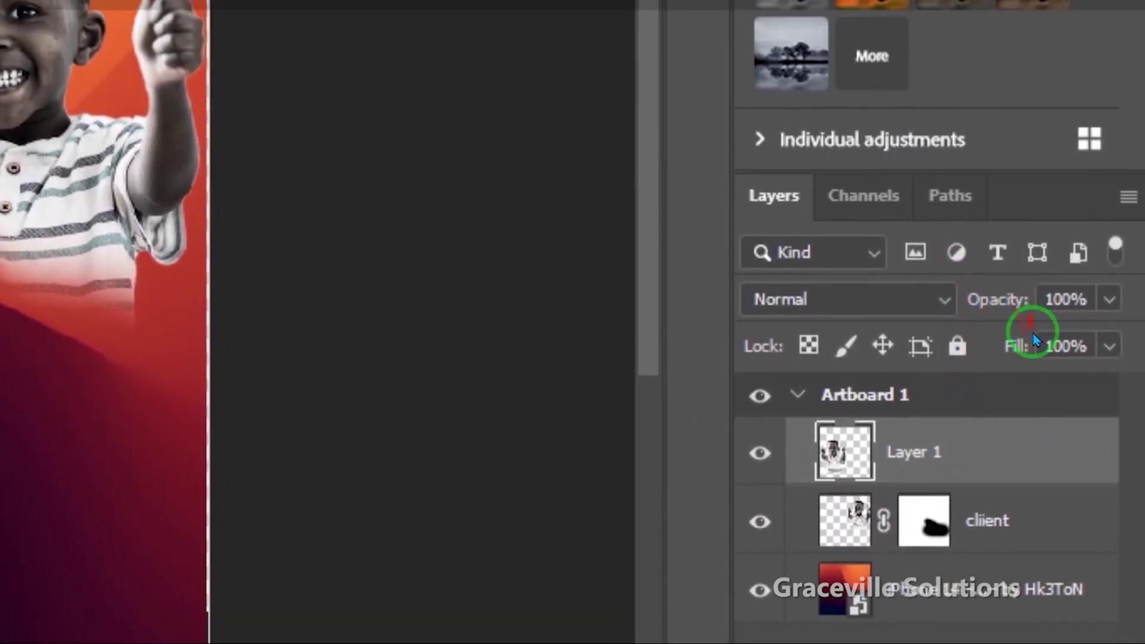
Step: Lower the second child copy's opacity below 18% so it blends faintly into the background
left_click(1110, 299)
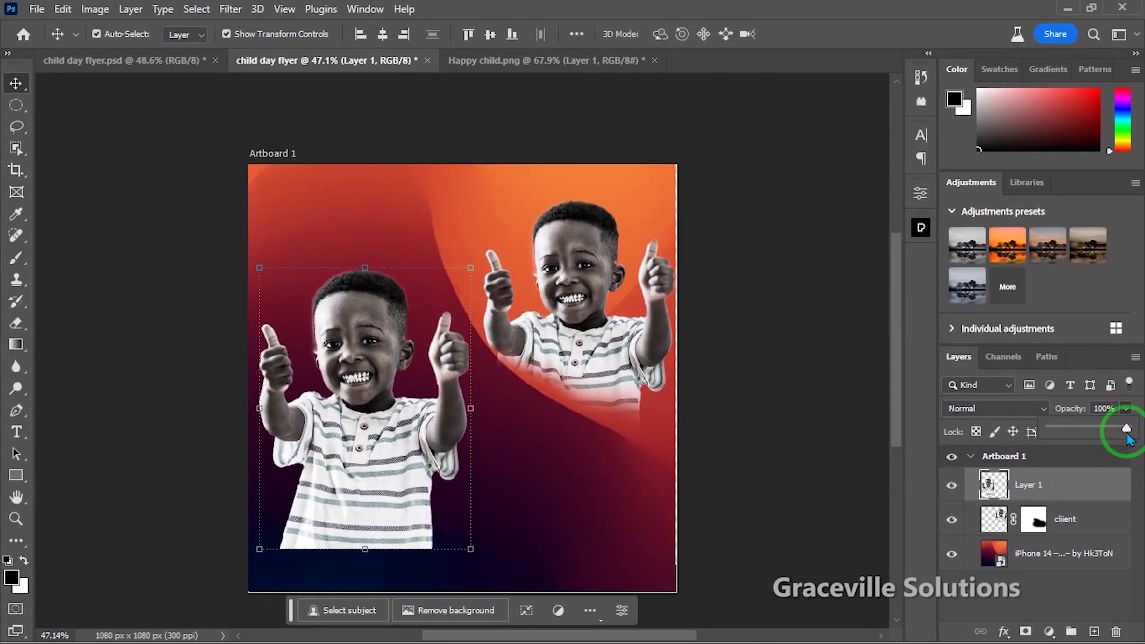
left_click_drag(1081, 432, 1066, 430)
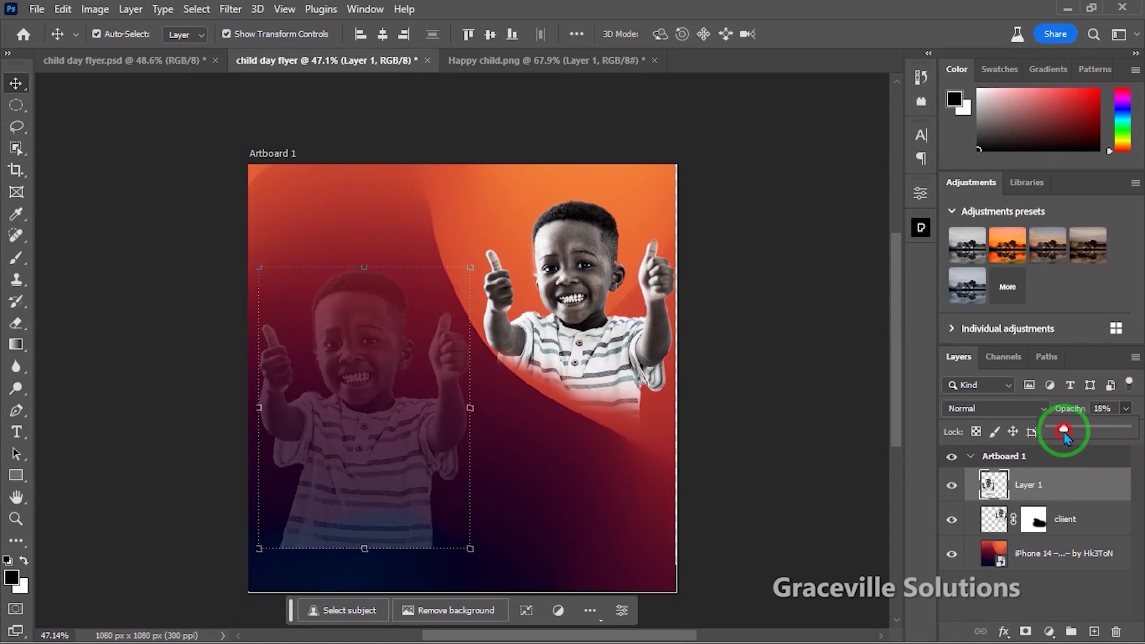
left_click_drag(1064, 429, 1058, 429)
Step: Fade the bottom edge of the faint child copy into the background with the Brush tool
scroll(374, 455, "up", 3)
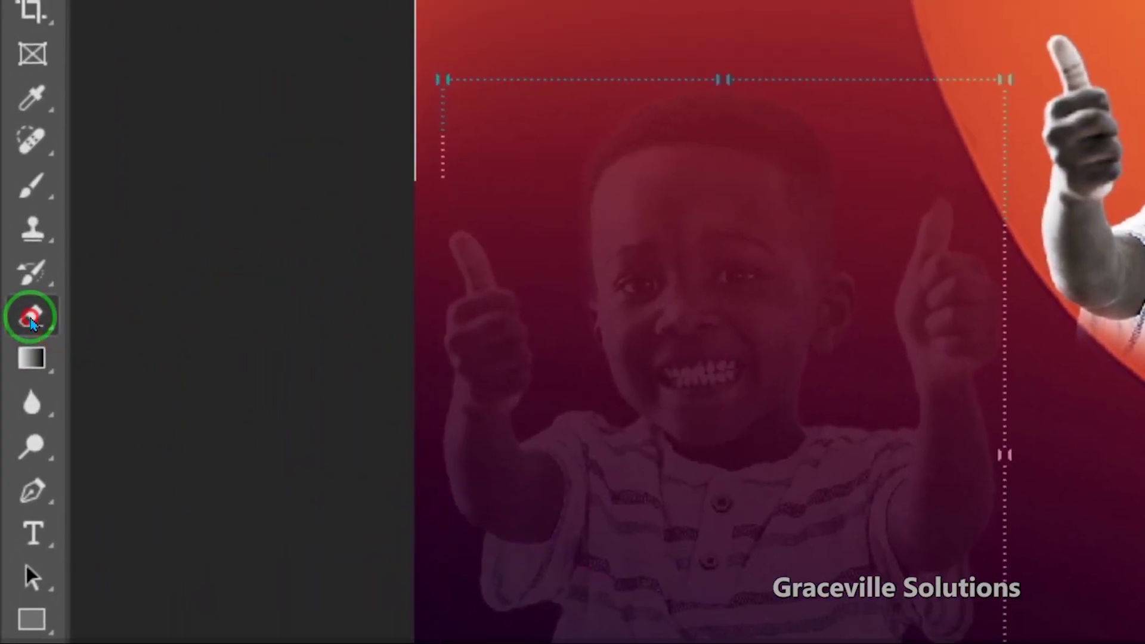
left_click(38, 296)
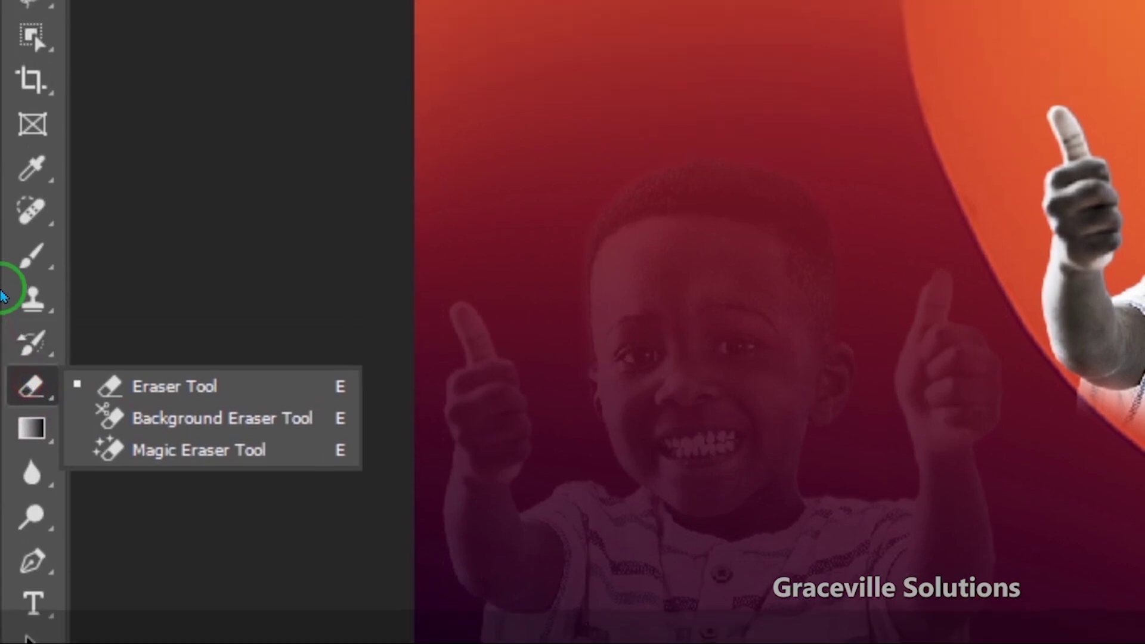
left_click(31, 192)
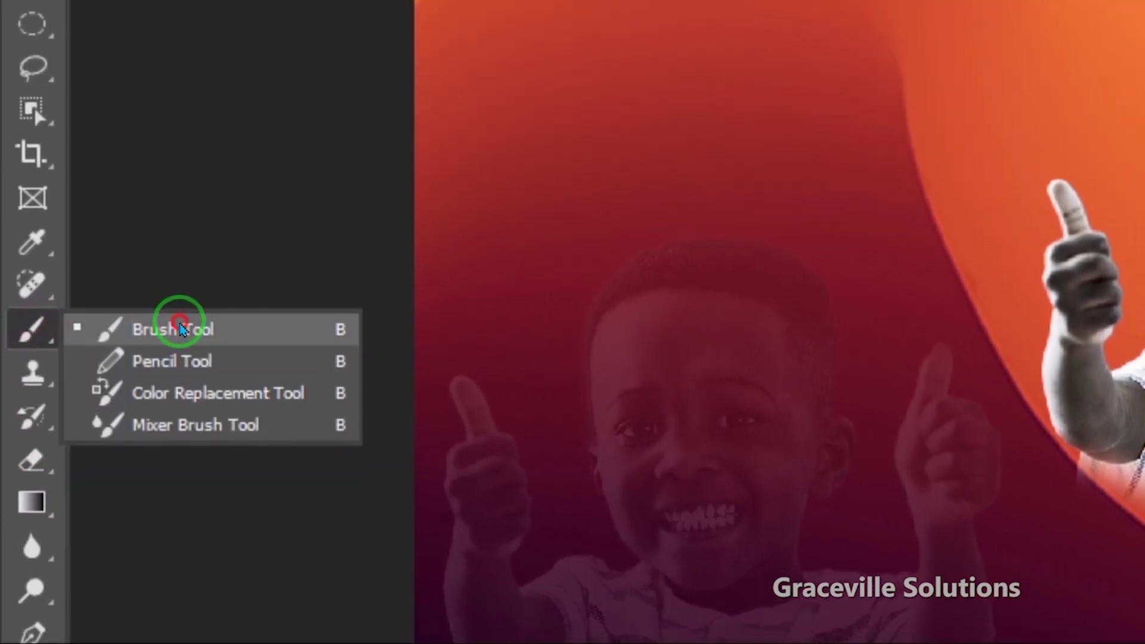
left_click(183, 326)
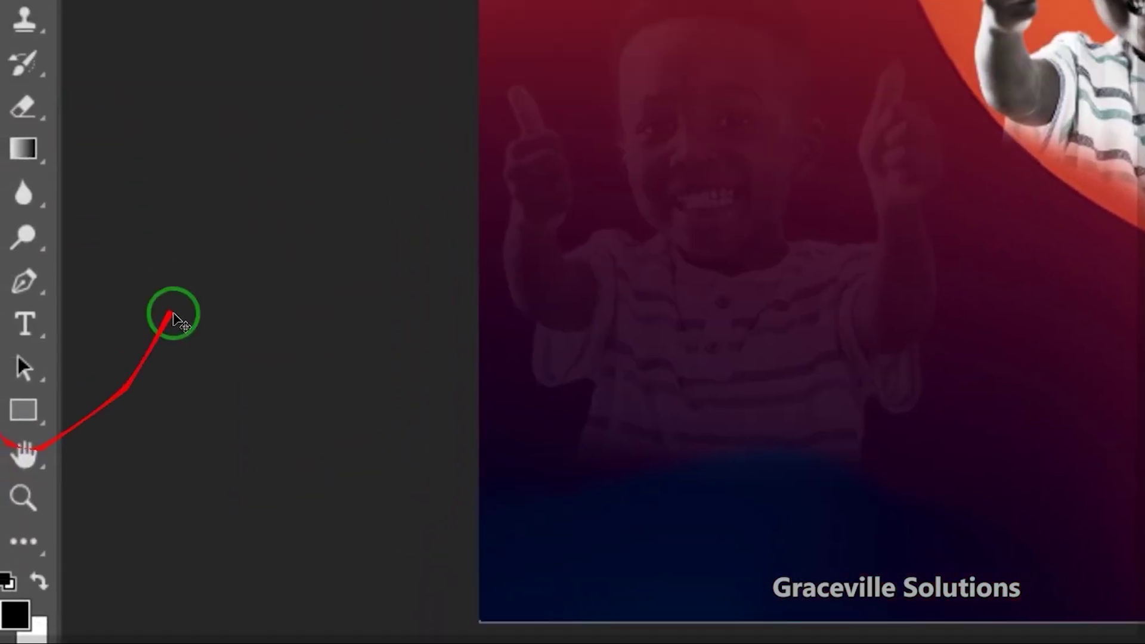
Step: Draw a circle about 138 px in diameter with the Ellipse tool near the artboard's upper left corner
right_click(52, 358)
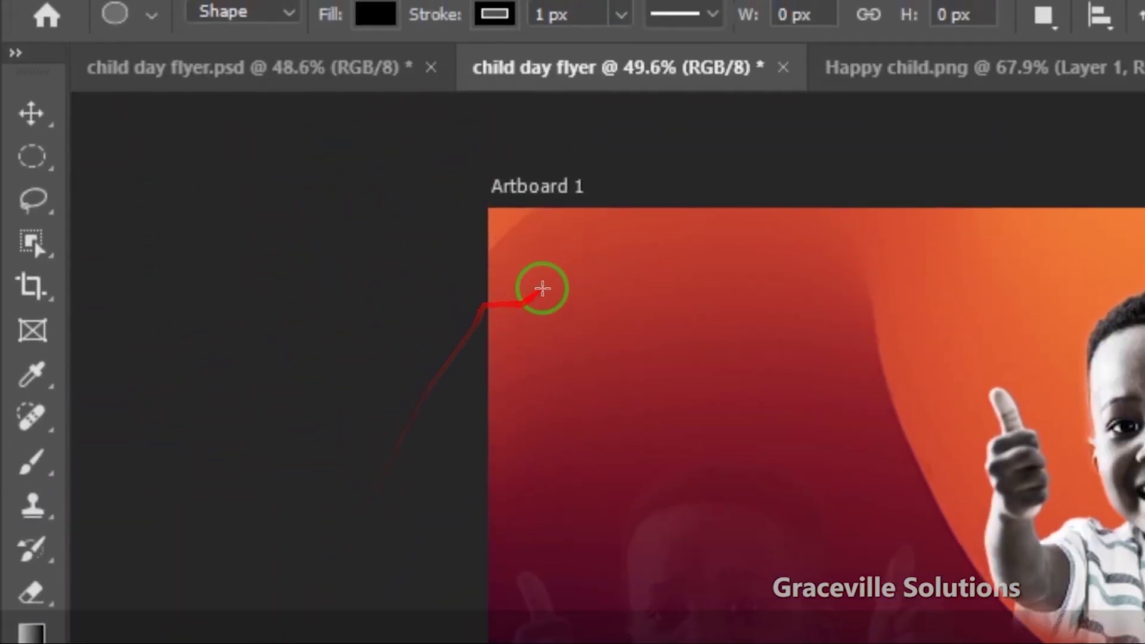
scroll(572, 322, "up", 3)
scroll(574, 332, "down", 1)
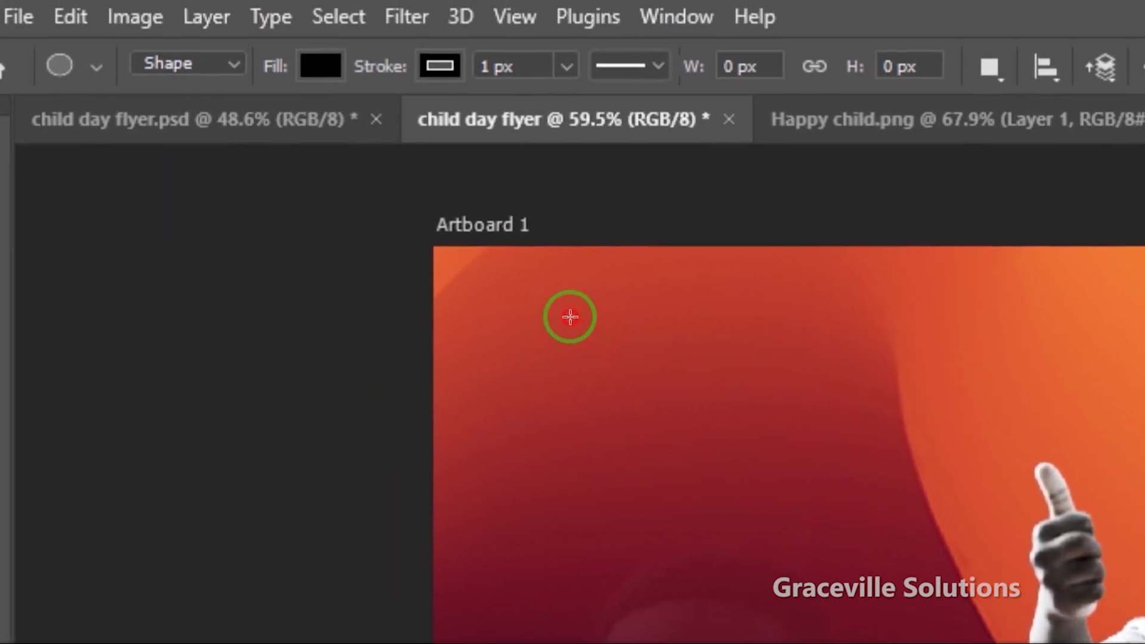
left_click_drag(503, 124, 593, 234)
mouse_move(580, 332)
left_mouse_down()
mouse_move(605, 355)
mouse_move(585, 343)
left_mouse_up()
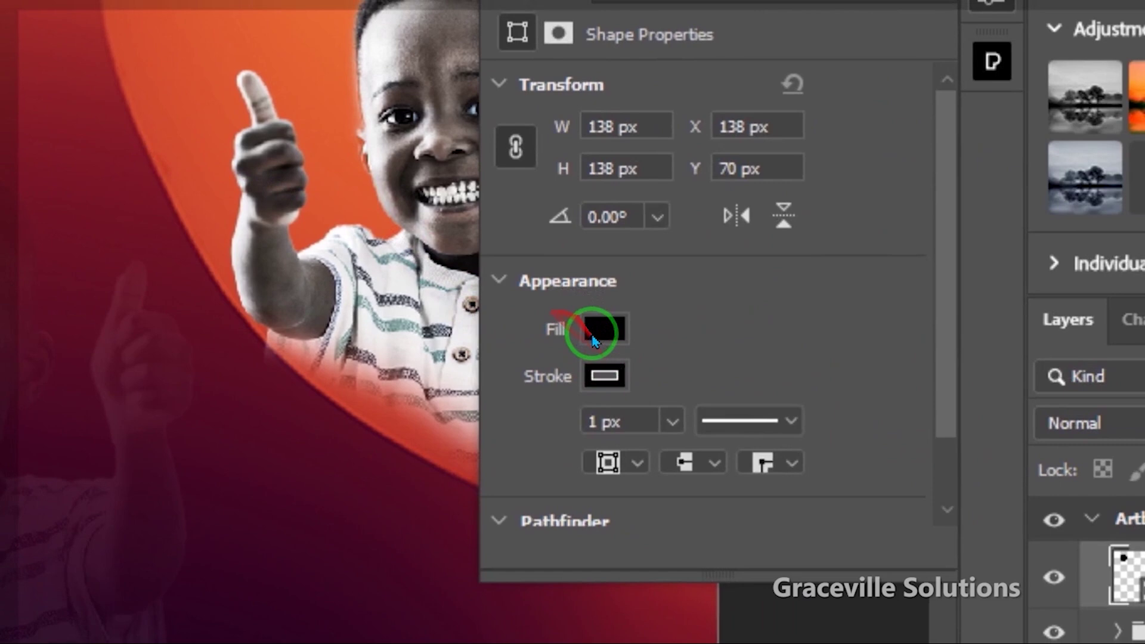
Step: Fill the circle with the off-white recently used color and close its shape properties
left_click(590, 258)
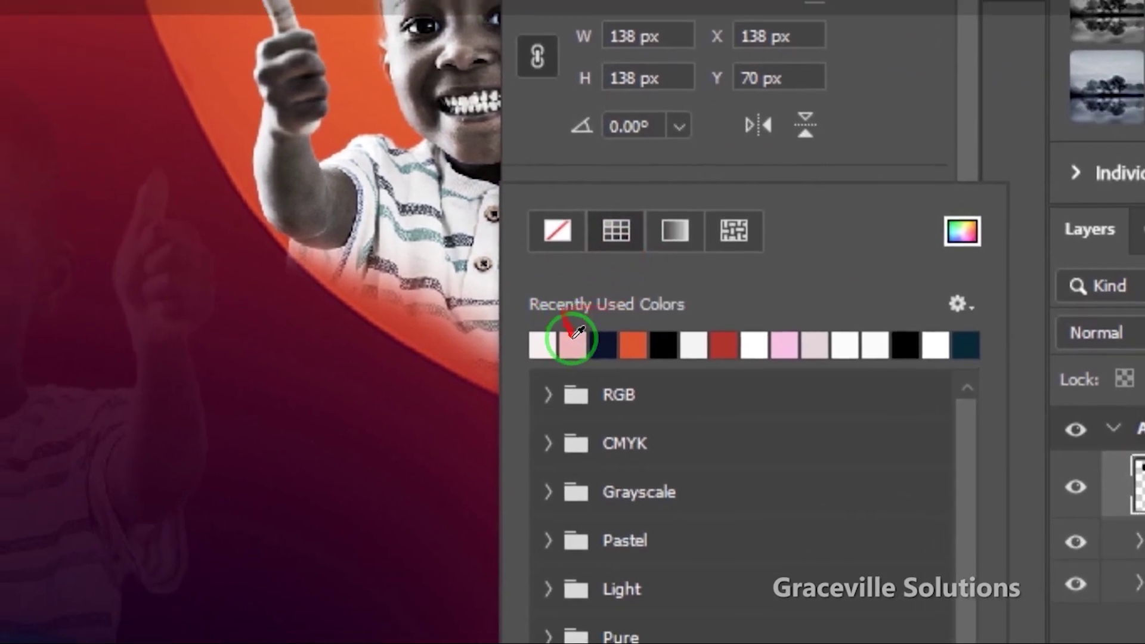
left_click(540, 348)
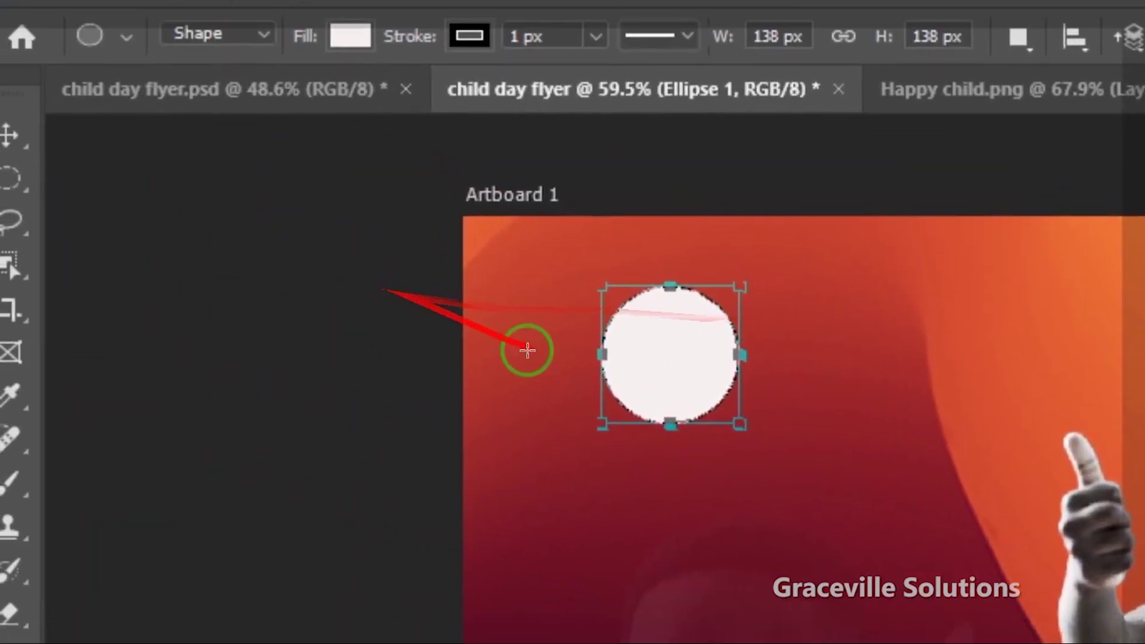
left_click(9, 134)
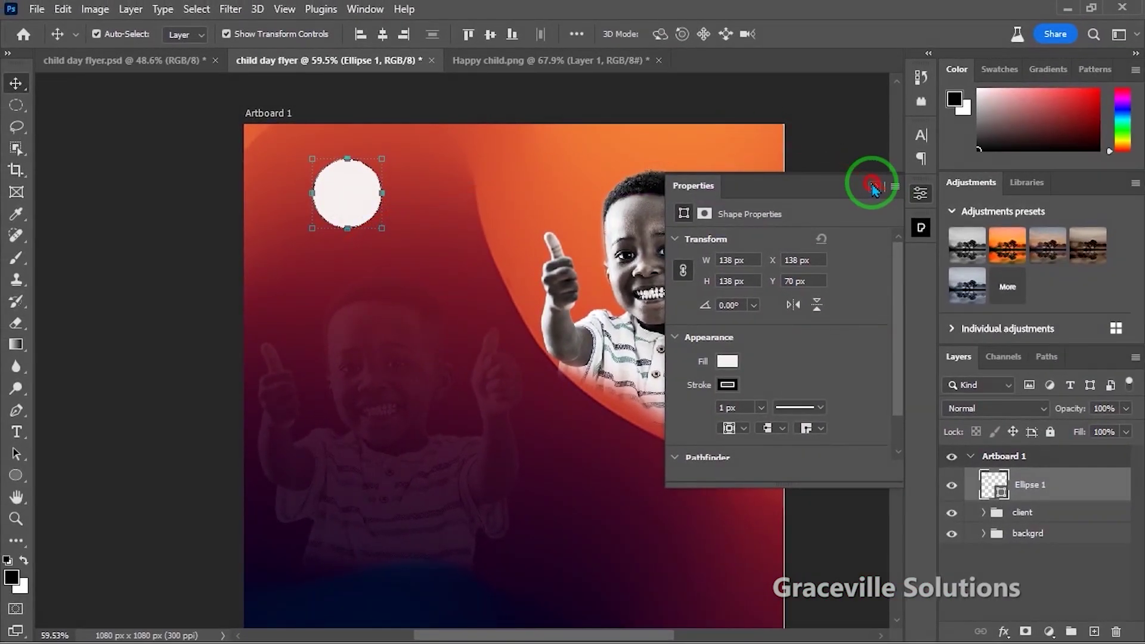
left_click(873, 186)
Step: Place the logo copy image from the childd folder into the flyer and scale it down over the off-white circle
key("super")
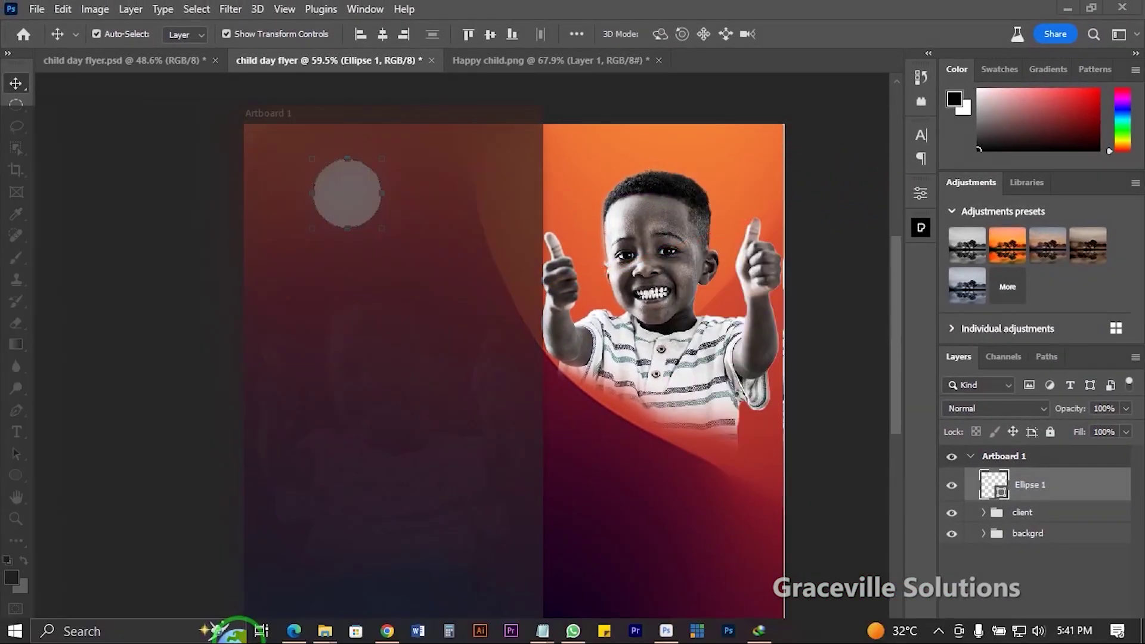
mouse_move(322, 636)
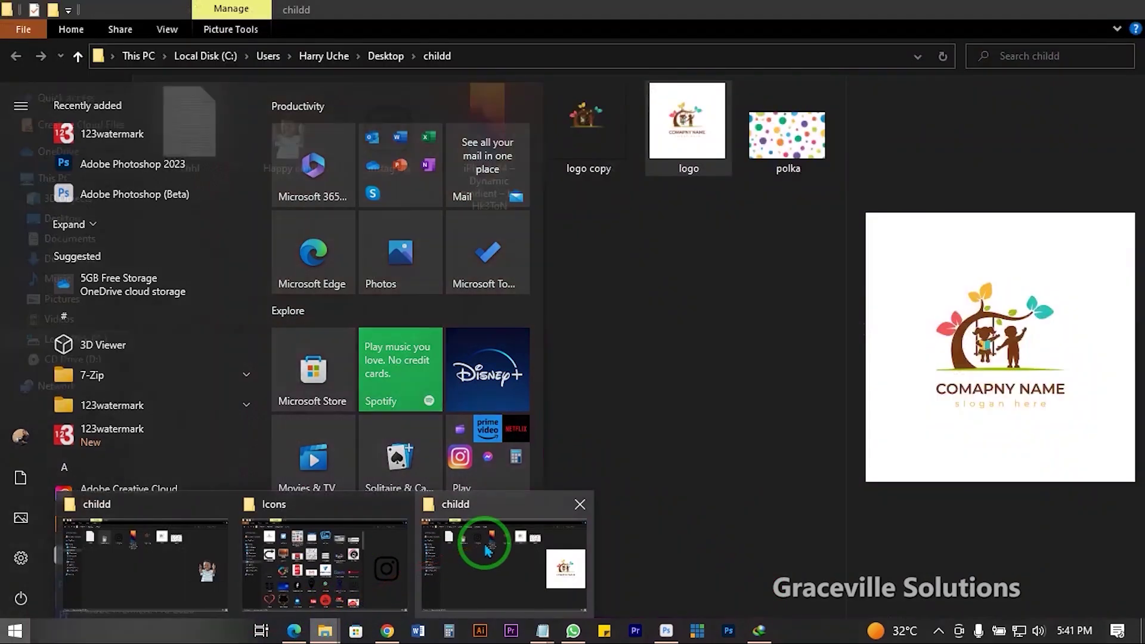
left_click(177, 552)
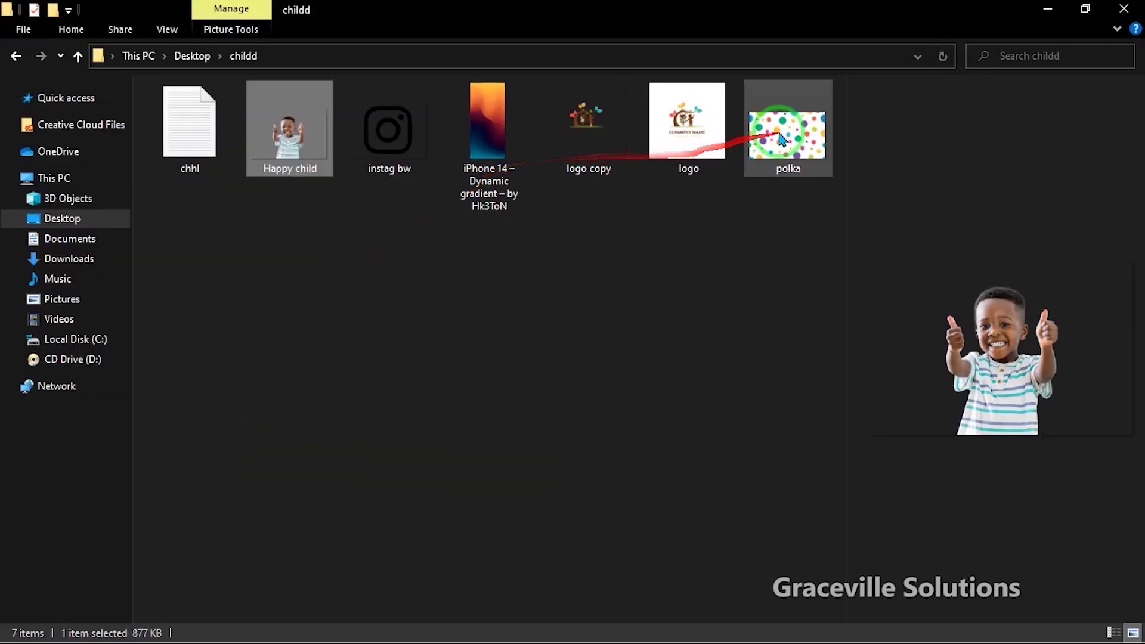
left_click(588, 119)
left_click_drag(563, 636, 520, 638)
left_click_drag(662, 636, 371, 238)
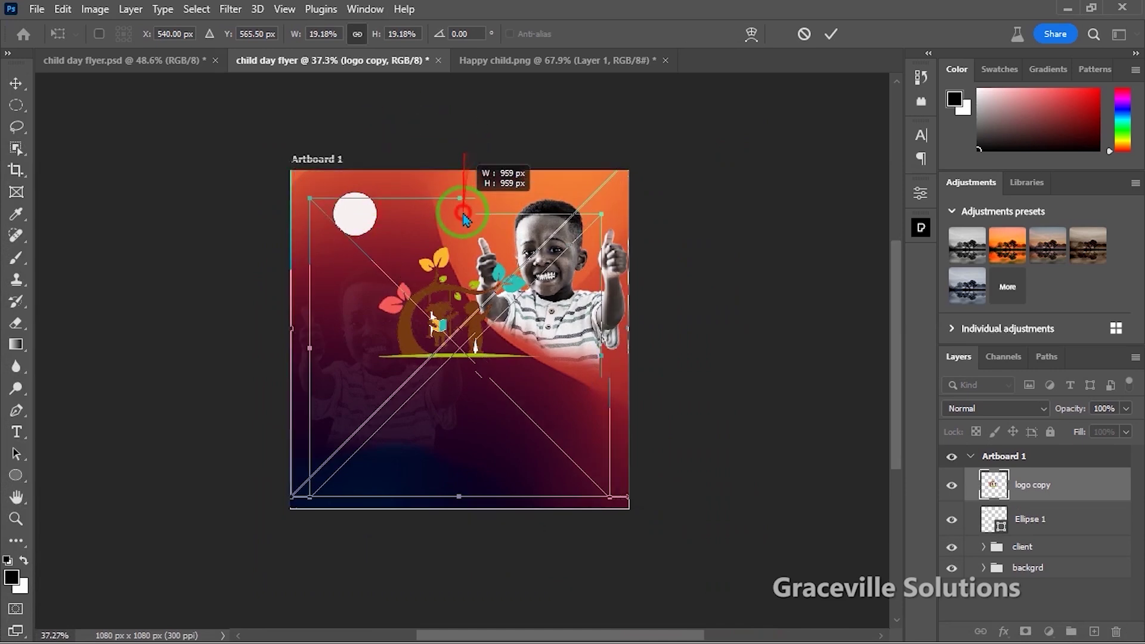
left_click_drag(475, 357, 475, 361)
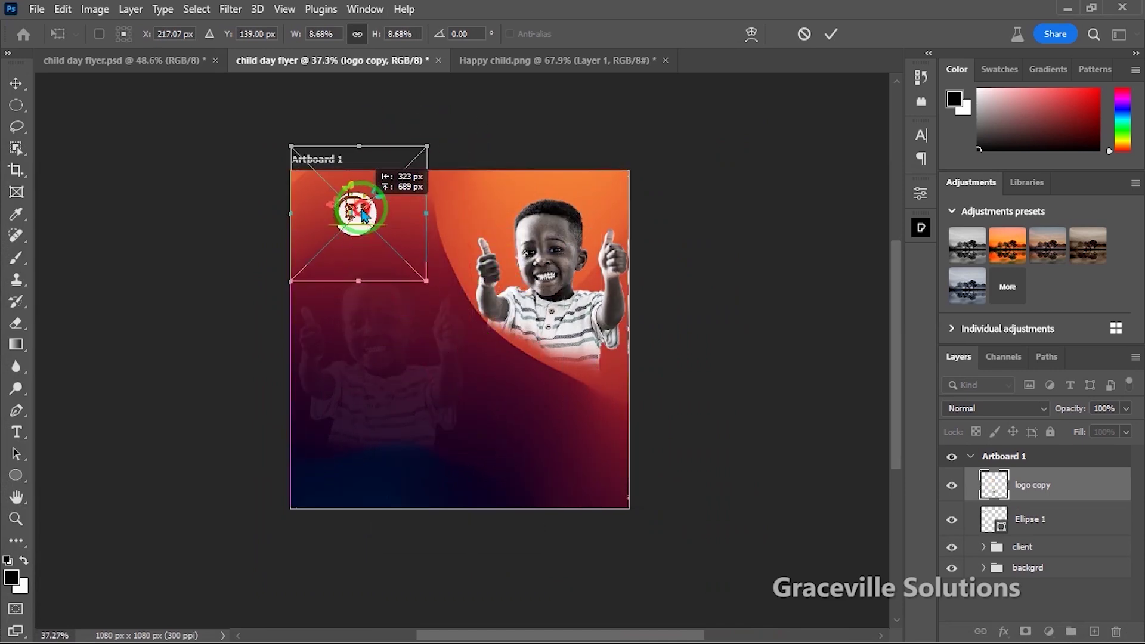
scroll(364, 214, "up", 5)
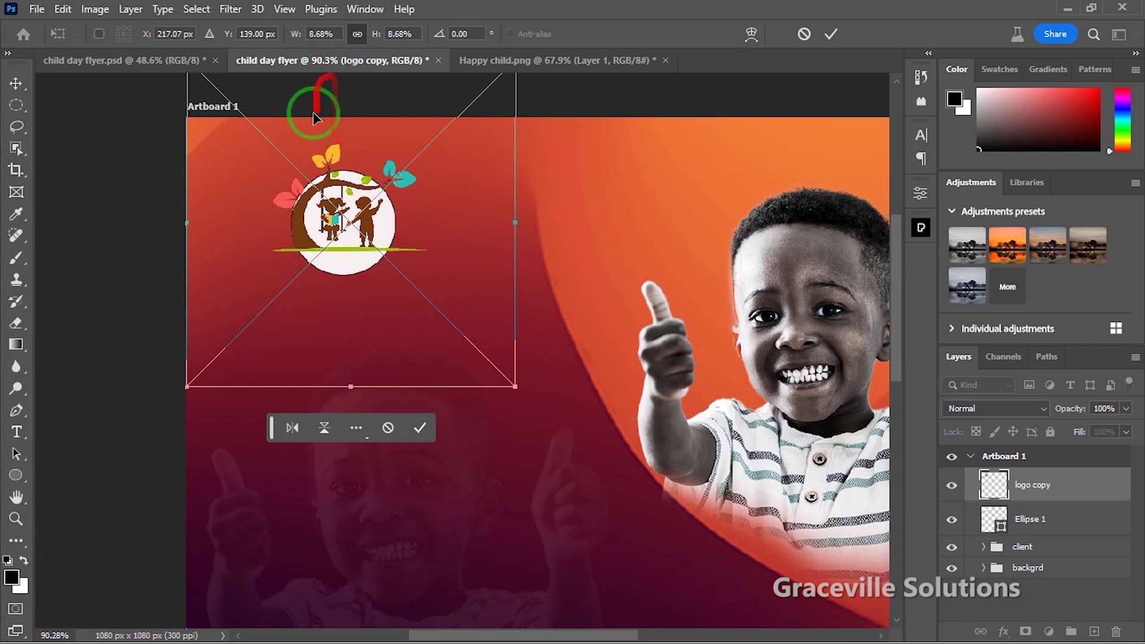
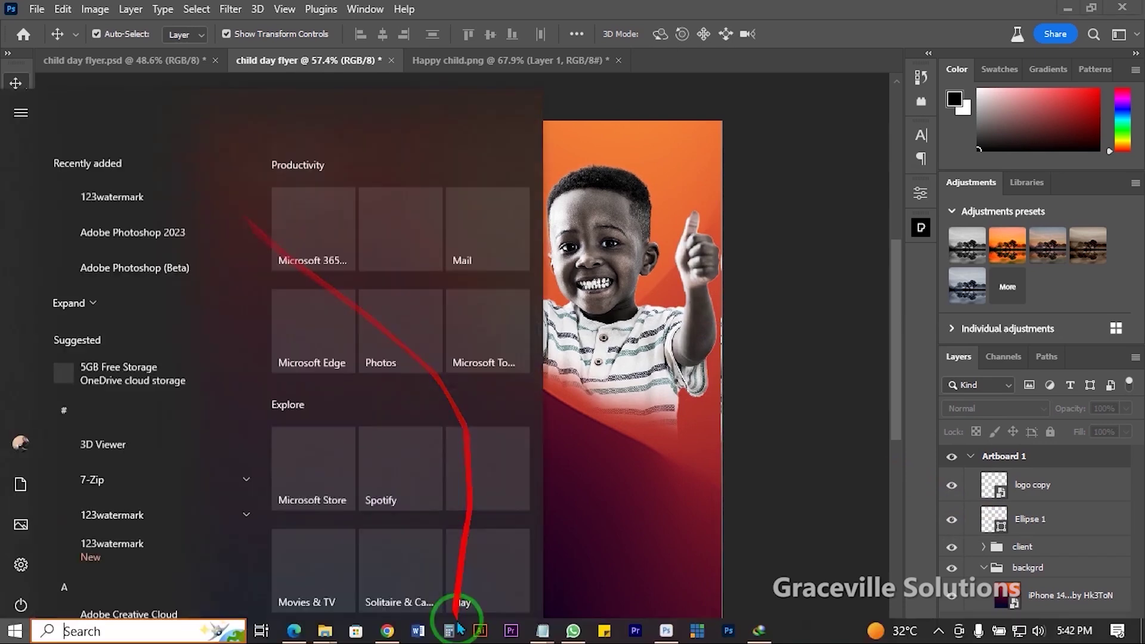
Step: Switch to the chhl file in Notepad and copy the line "Kids Leisure Paradise"
mouse_move(542, 627)
left_click(578, 584)
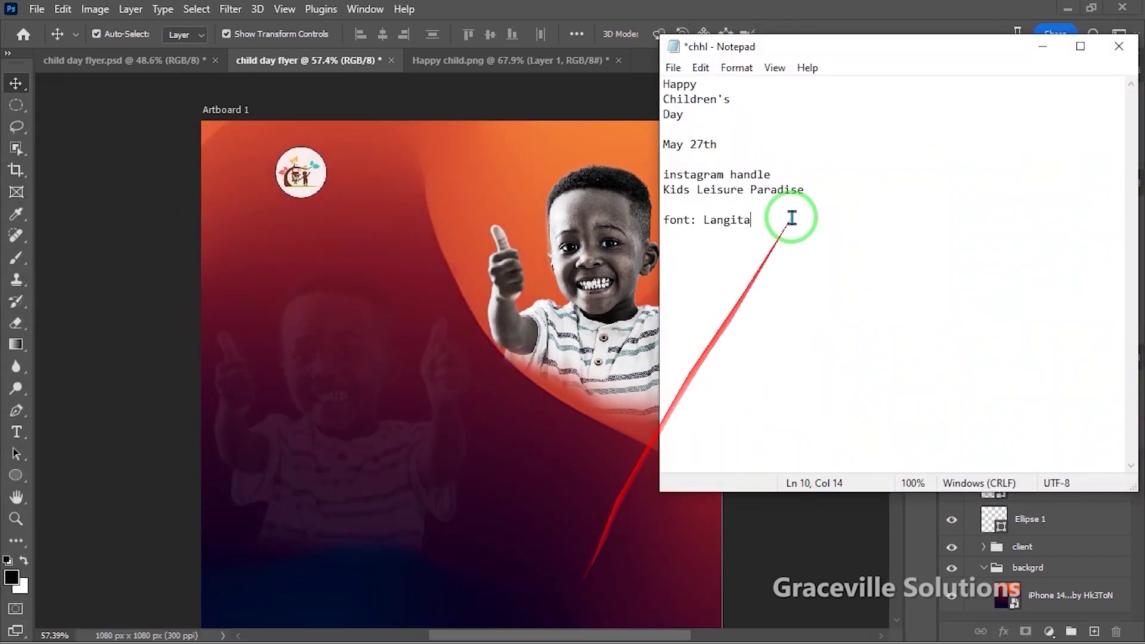
left_click_drag(807, 189, 663, 190)
right_click(714, 196)
left_click(778, 244)
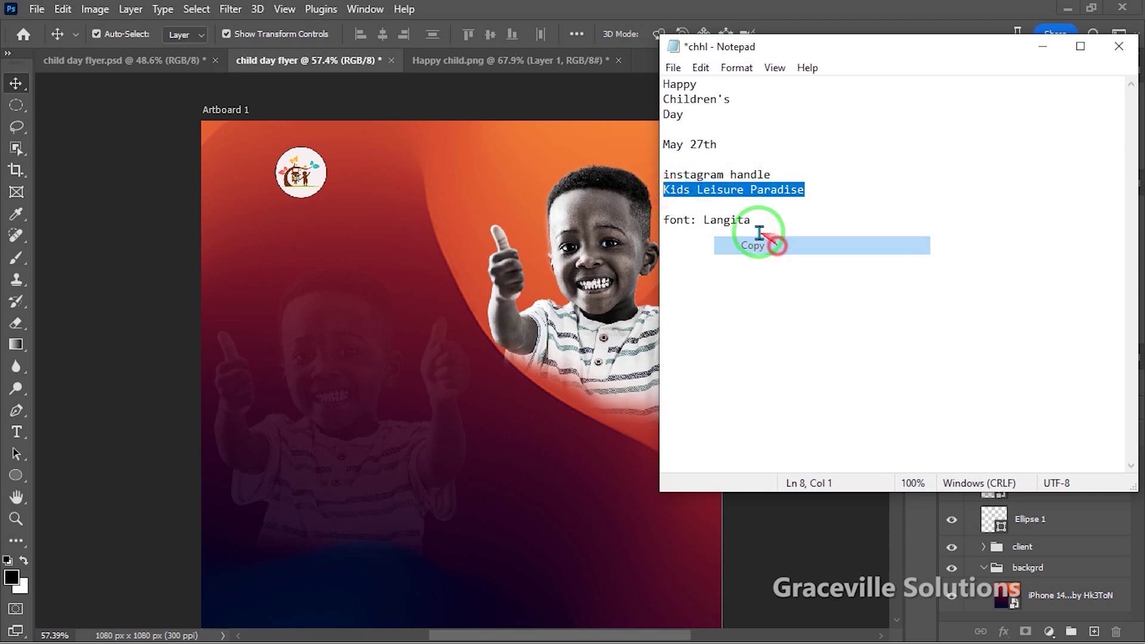
Step: Add a text layer just below the logo circle in the flyer and paste "Kids Leisure Paradise" into it
left_click(242, 239)
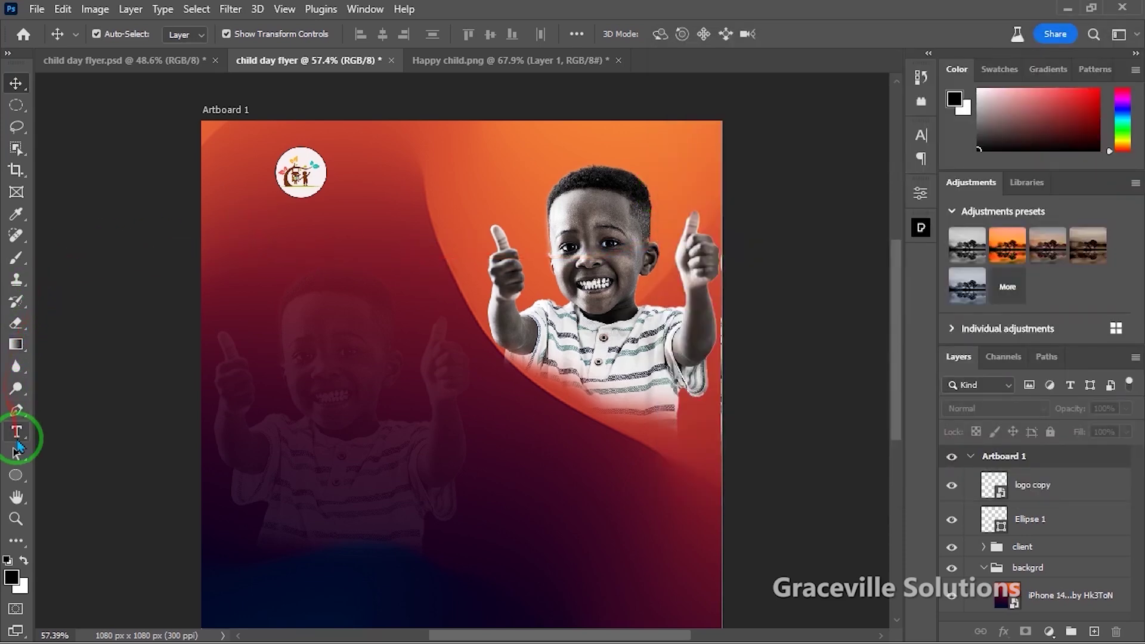
left_click(18, 438)
left_click(291, 216)
left_click(296, 219)
key("ctrl+a")
key("ctrl+v")
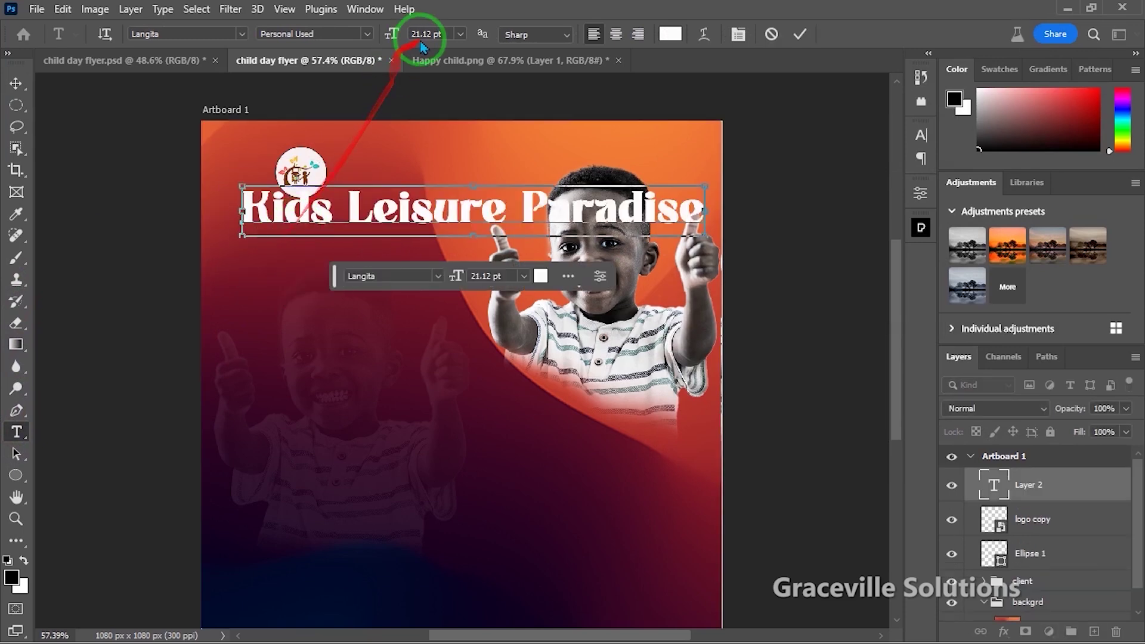
left_click(800, 34)
left_click(31, 85)
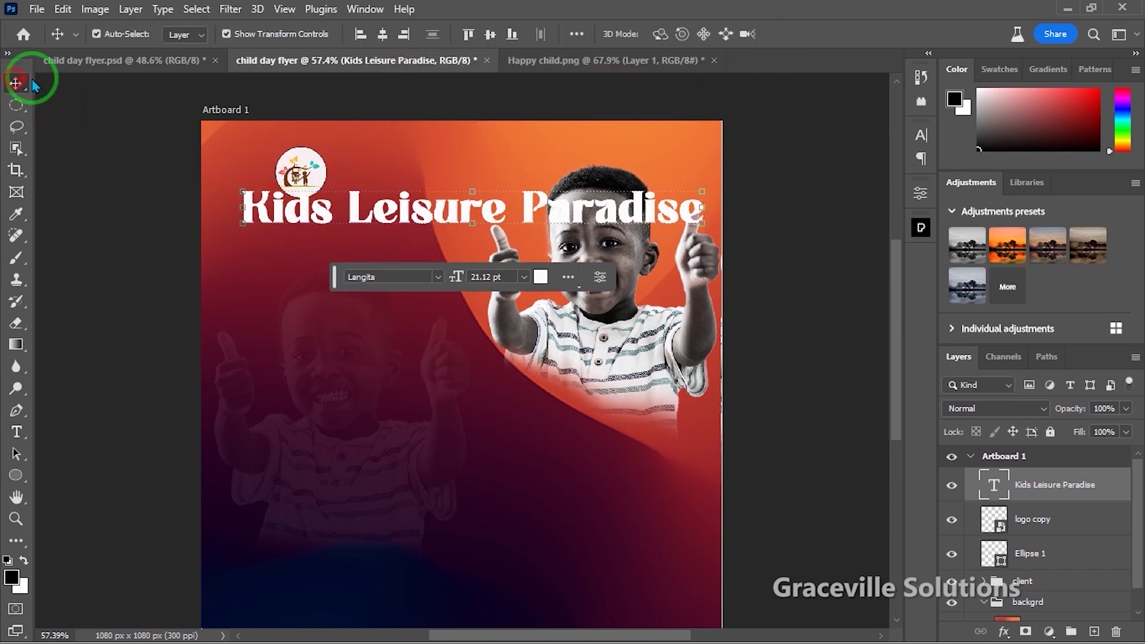
Step: Change the font of the "Kids Leisure Paradise" text to Montserrat
left_click(921, 137)
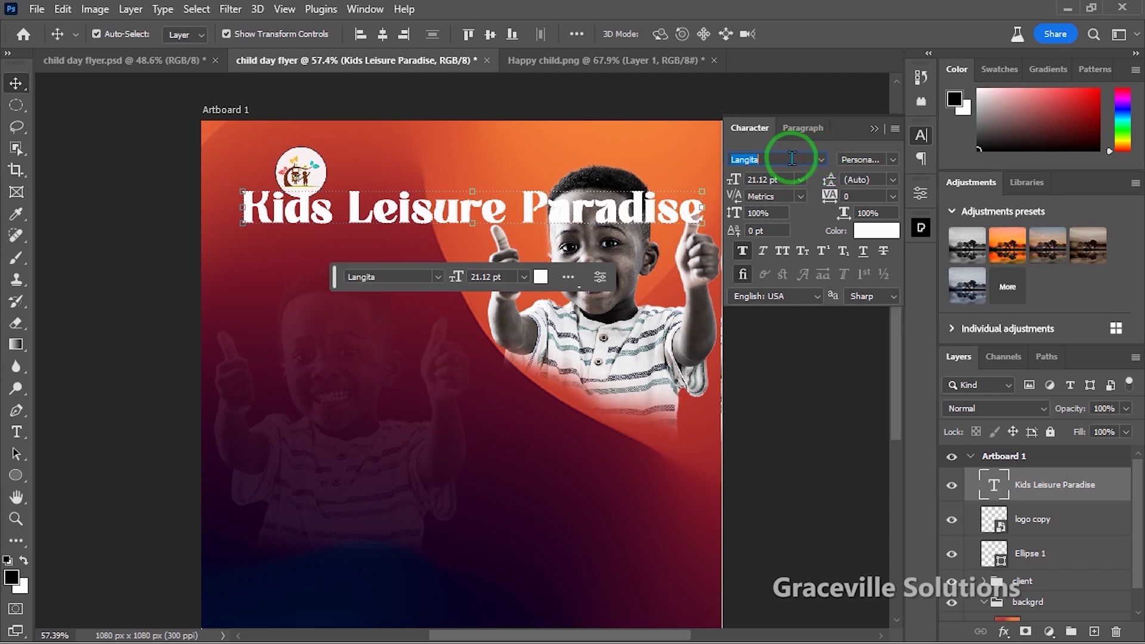
type("mont")
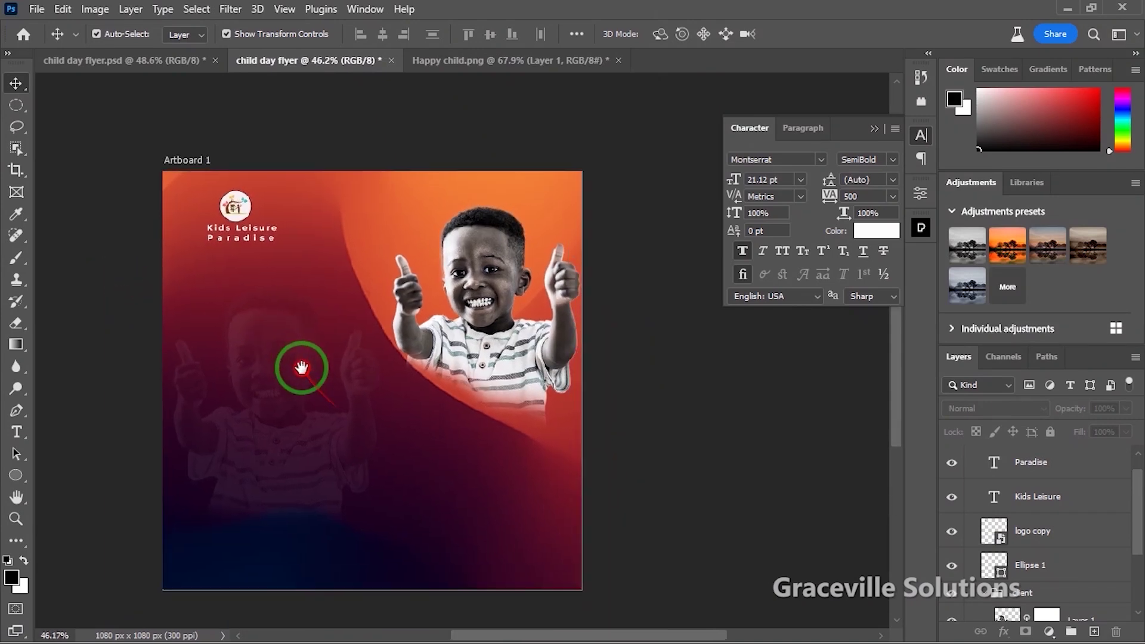
Step: Switch to the chhl file in Notepad and copy the word "Happy"
key("super")
mouse_move(542, 629)
left_click(567, 543)
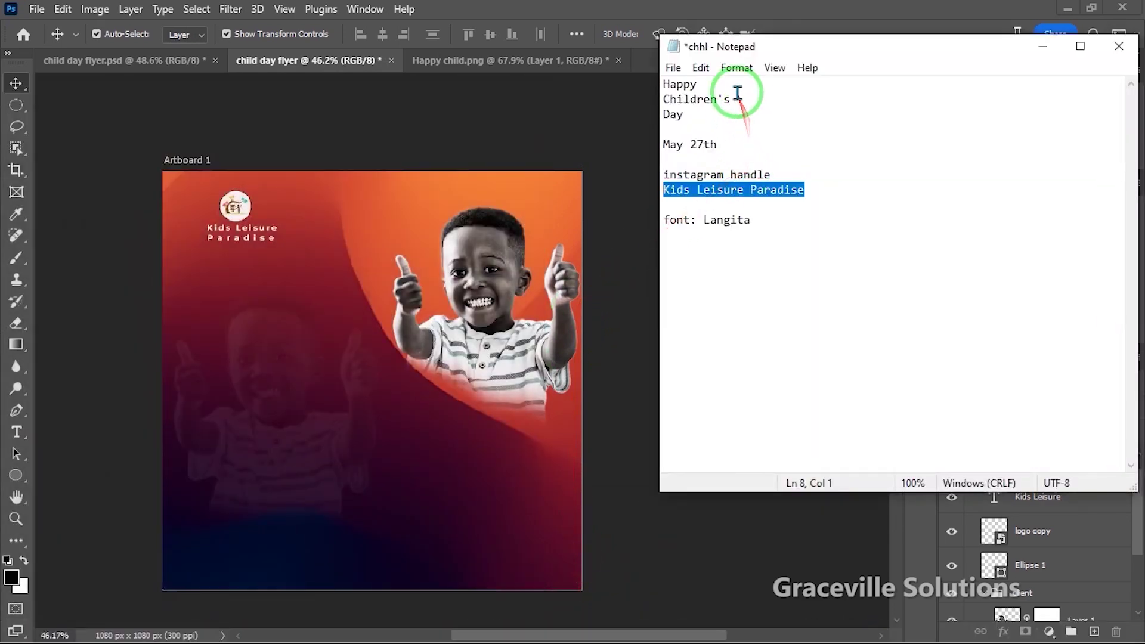
left_click_drag(732, 99, 678, 82)
left_click(673, 87)
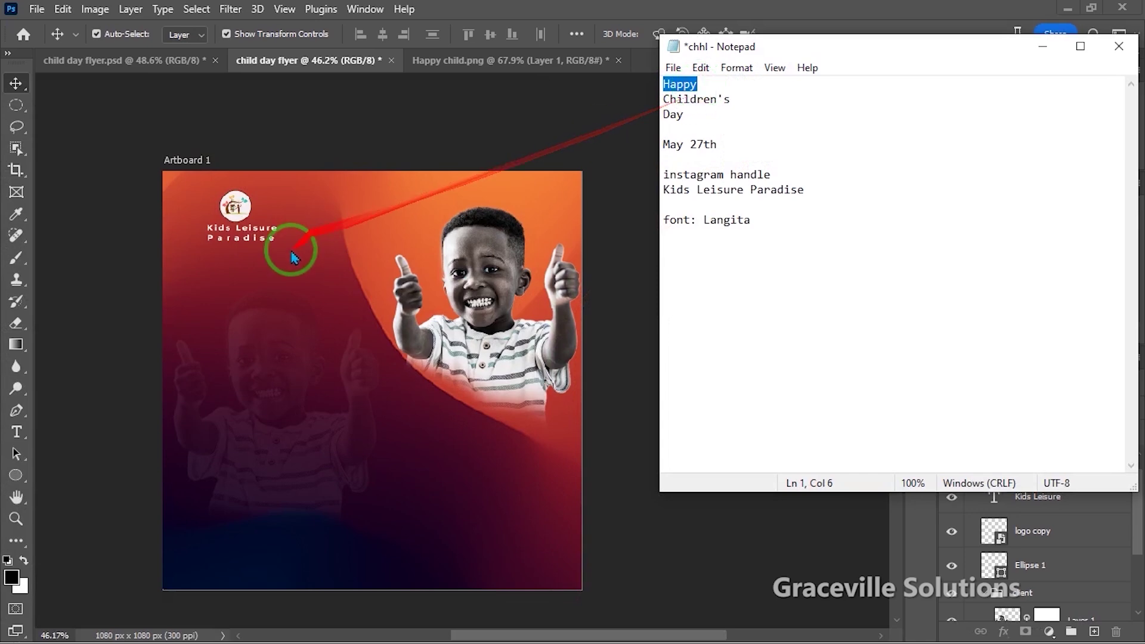
Step: Back in the flyer, group the Paradise, Kids Leisure, logo copy and Ellipse 1 layers into a group named logo
left_click(309, 241)
scroll(268, 304, "up", 4)
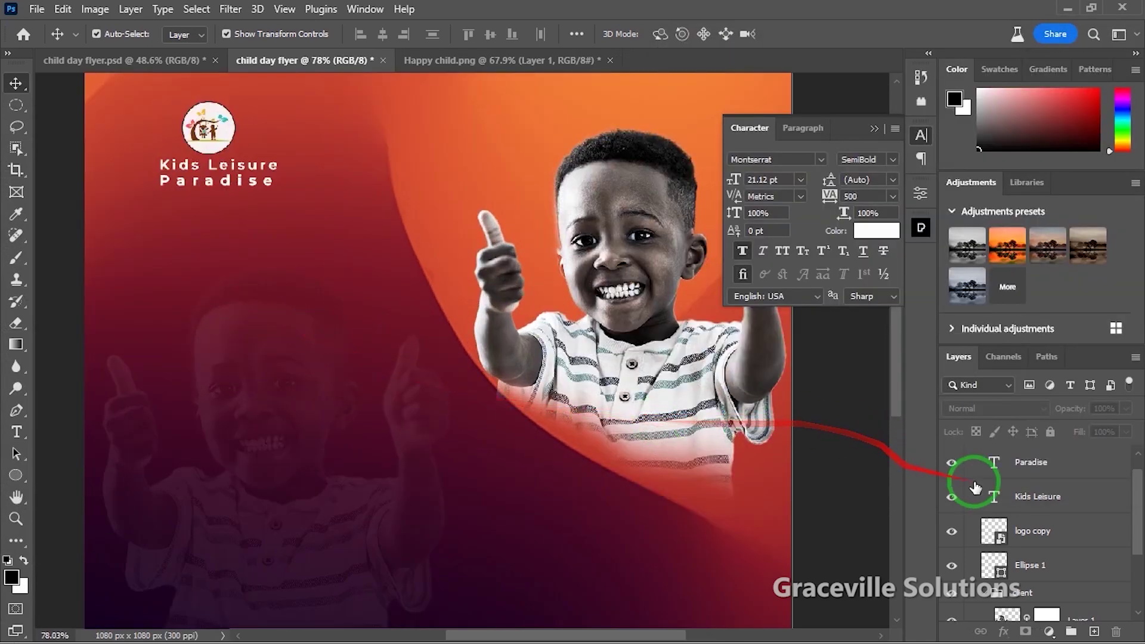
left_click_drag(1140, 521, 1119, 453)
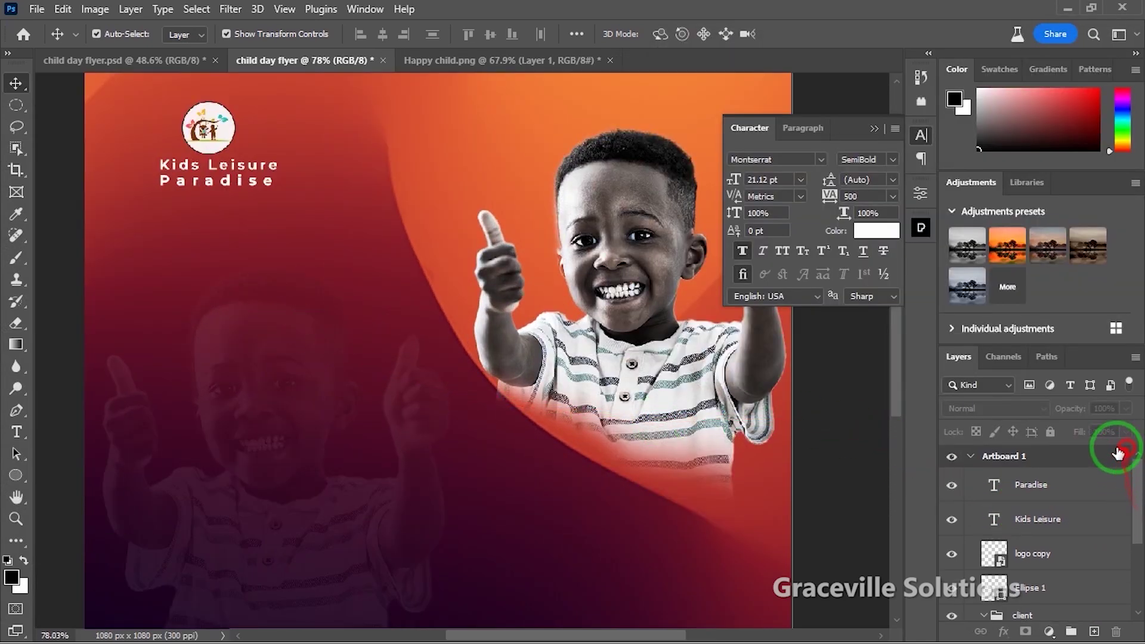
left_click(1032, 495)
scroll(1132, 535, "down", 1)
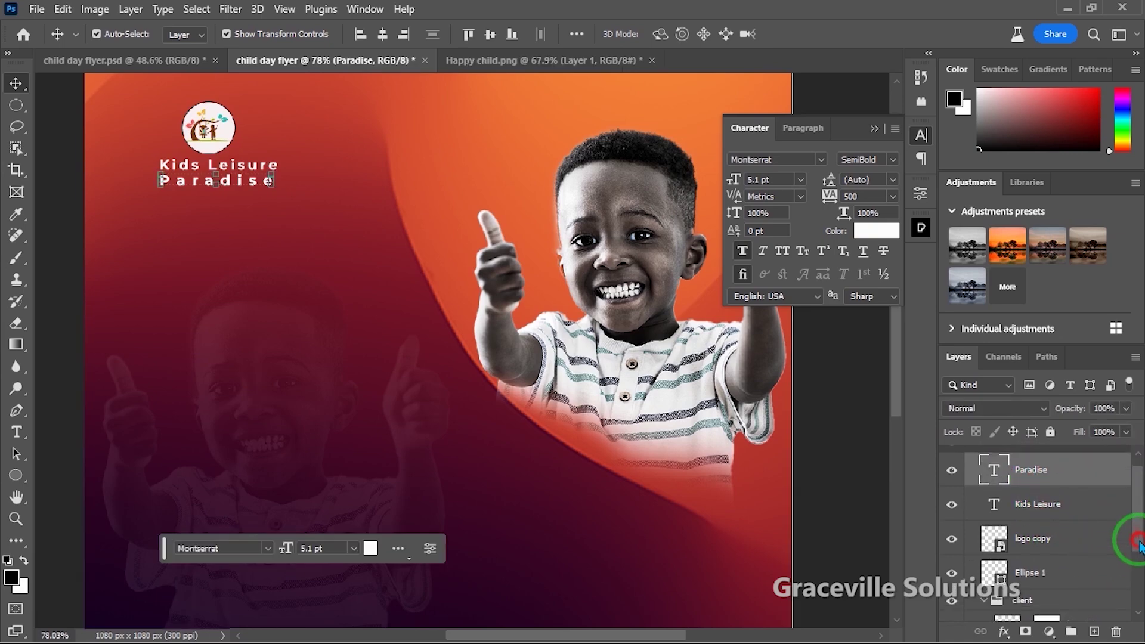
left_click(1038, 544, "shift")
key("ctrl+g")
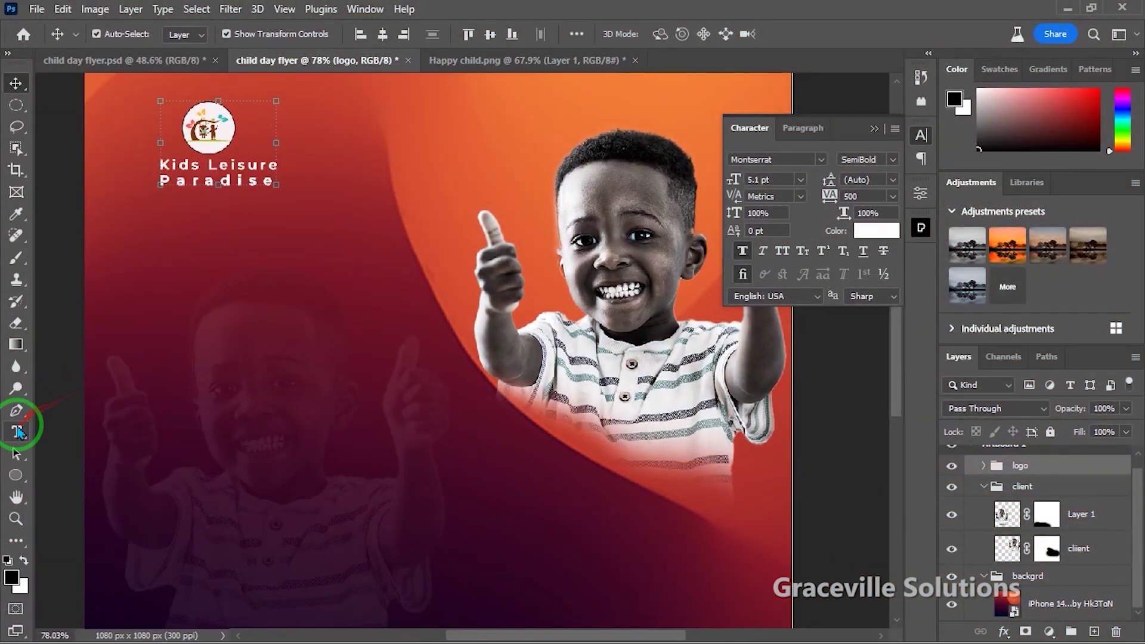
Step: Add a text layer reading "Happy" over the lower middle of the flyer
left_click(18, 432)
scroll(318, 425, "up", 1)
left_click(314, 430)
triple_click(380, 417)
type("Happy")
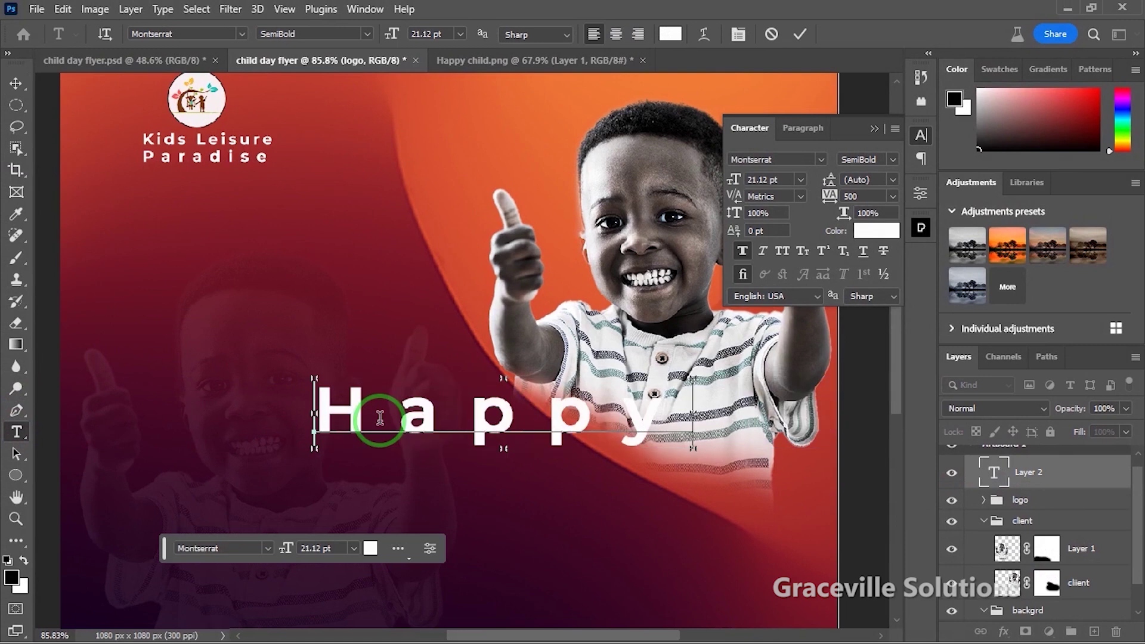
left_click(800, 34)
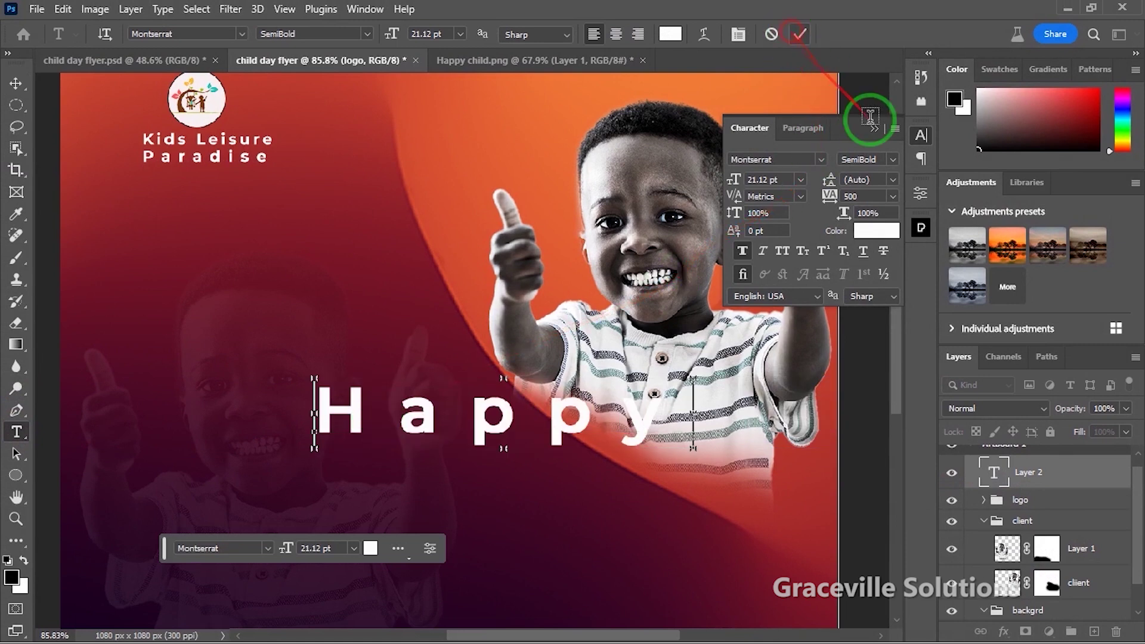
Step: Set the "Happy" text's tracking to 0 and its font to Autograf PERSONAL USE ONLY Regular
left_click(893, 196)
left_click(869, 288)
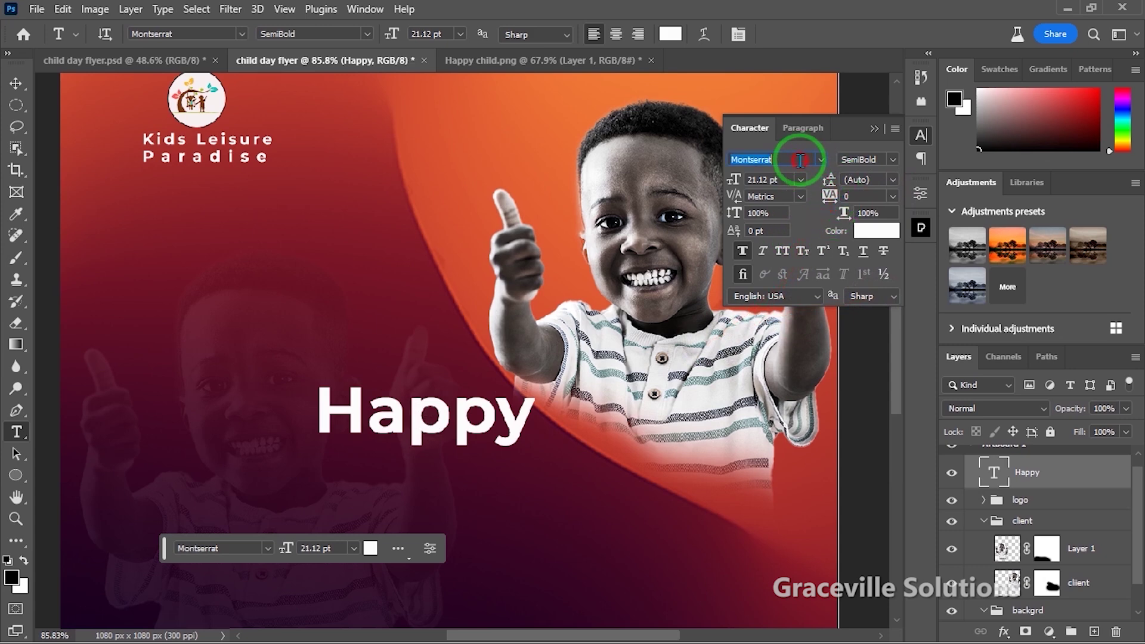
type("auto")
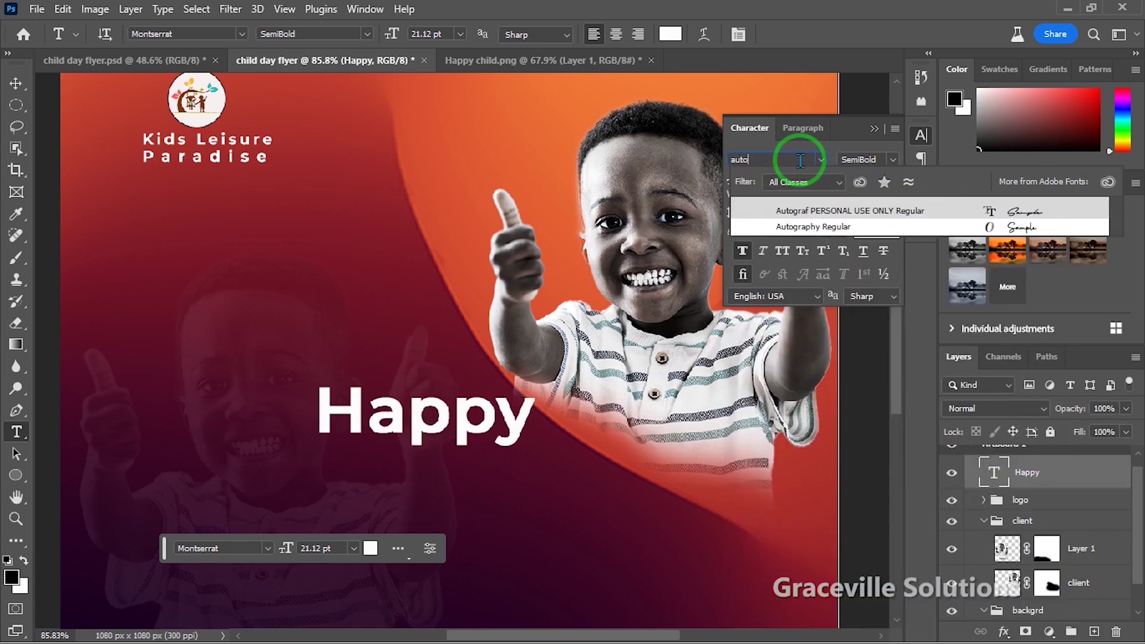
key("Return")
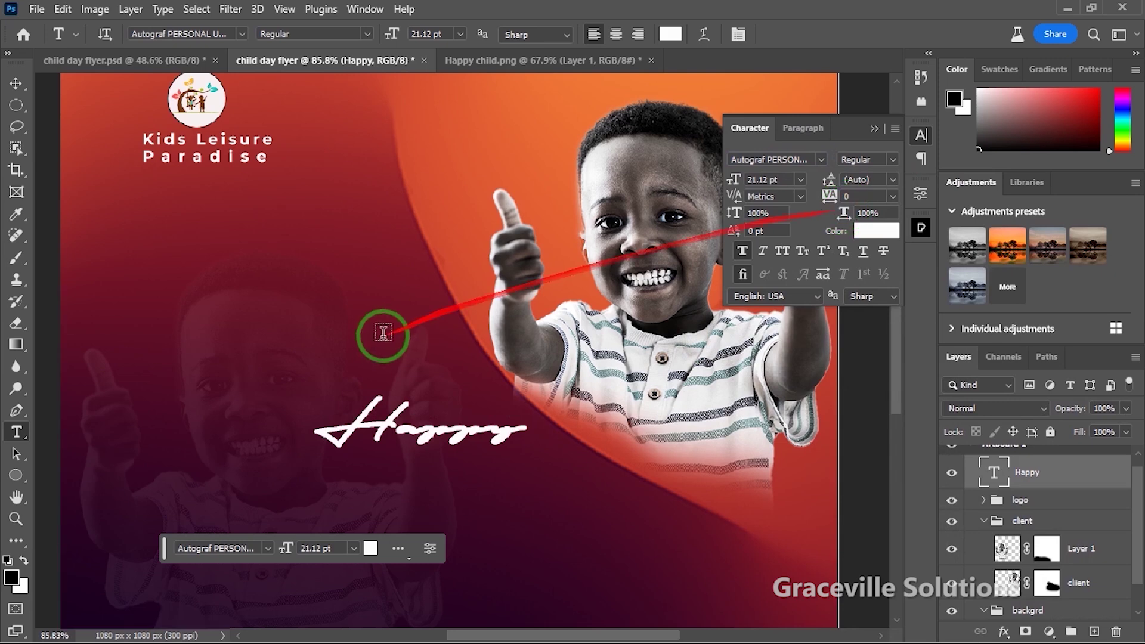
Step: Move the "Happy" text to just below the colored-side child's striped shirt
left_click(15, 82)
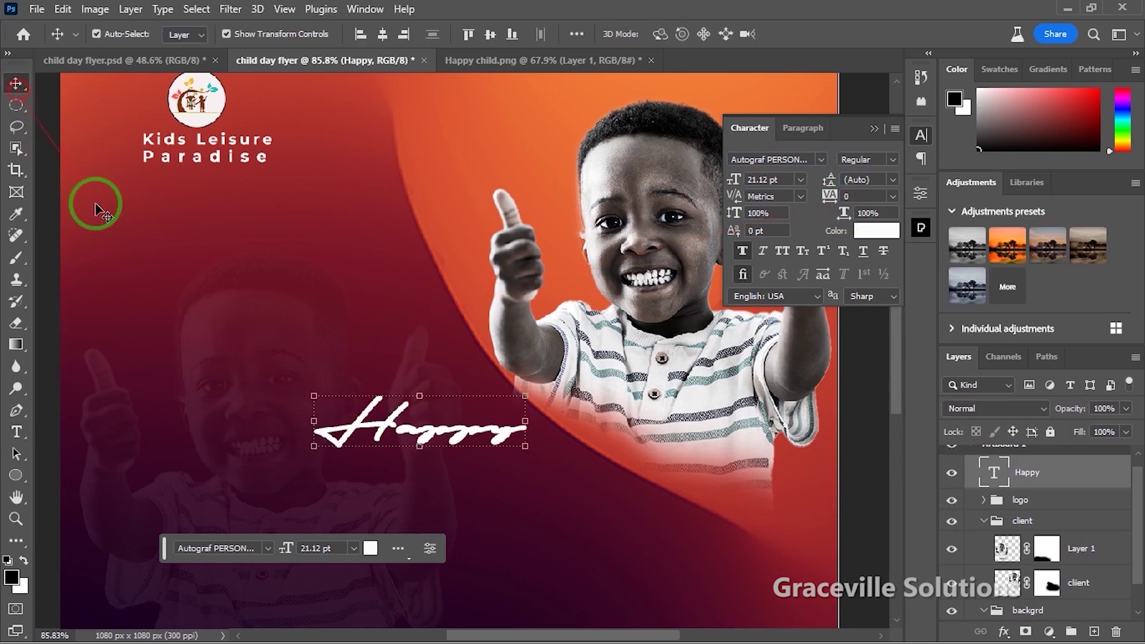
scroll(297, 454, "down", 2)
left_click_drag(302, 480, 189, 450)
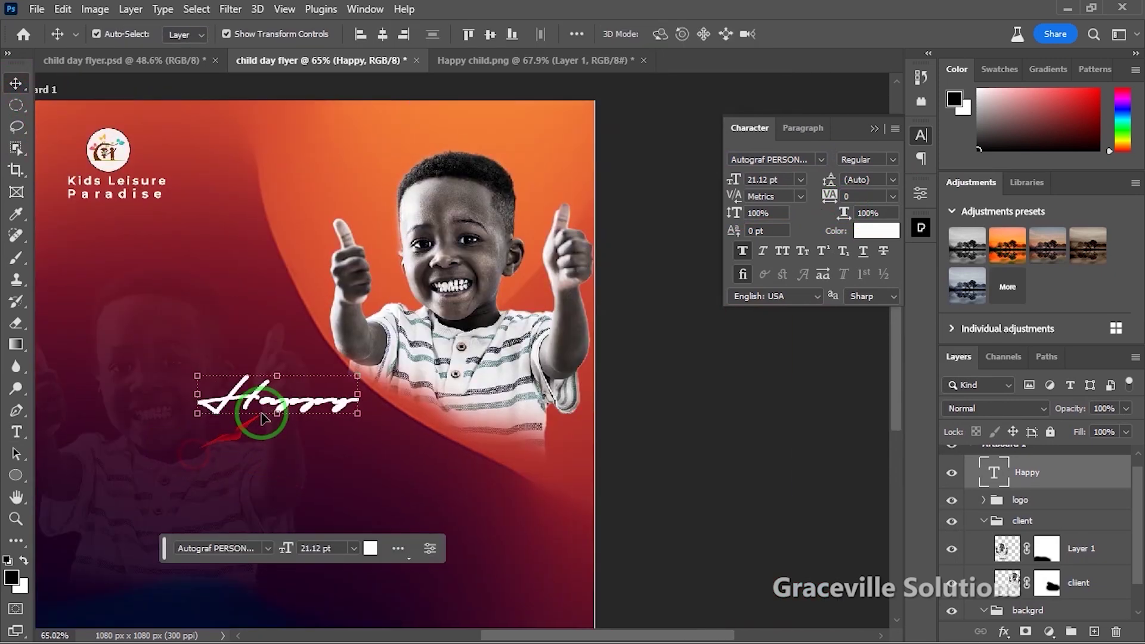
left_click_drag(283, 406, 461, 465)
scroll(465, 454, "up", 2)
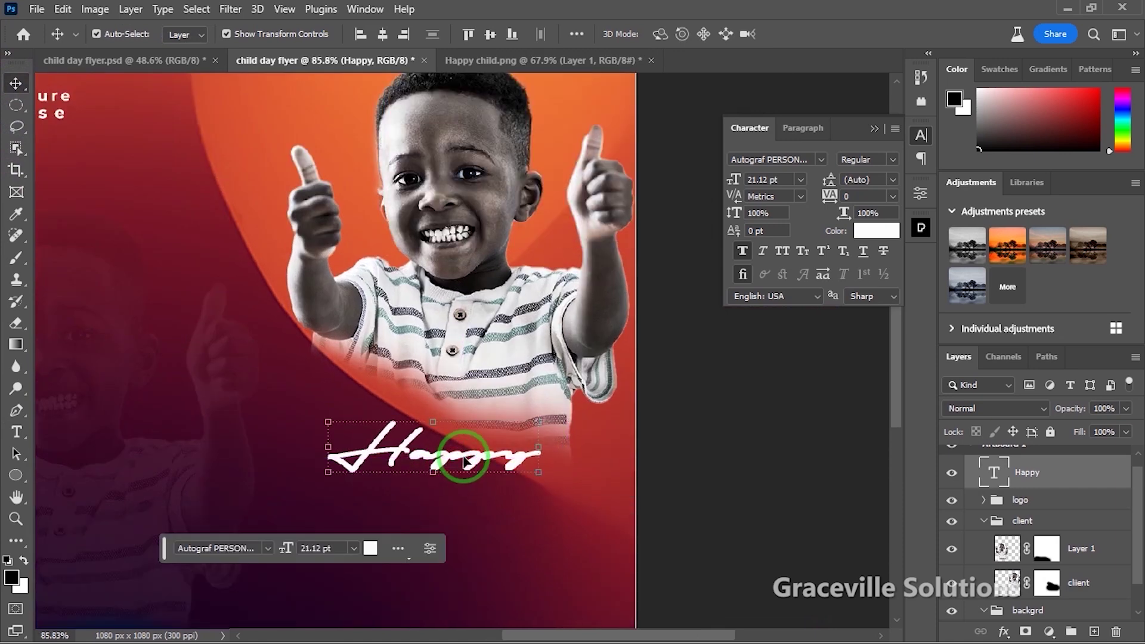
Step: Change the "Happy" text color to pink e97bd1
left_click(873, 232)
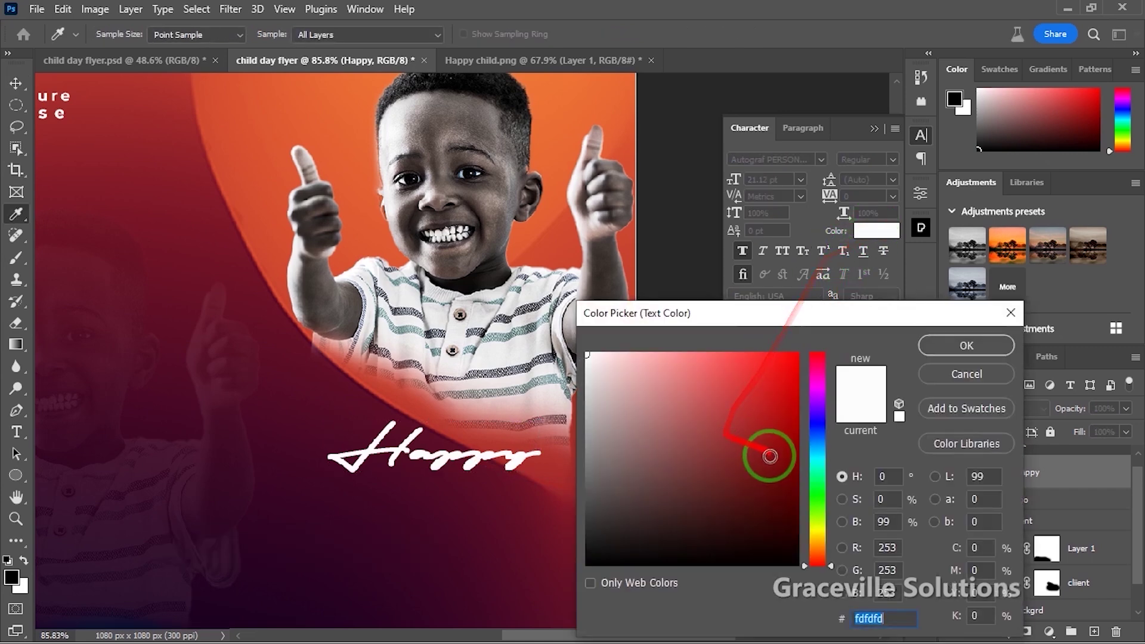
left_click_drag(812, 385, 814, 377)
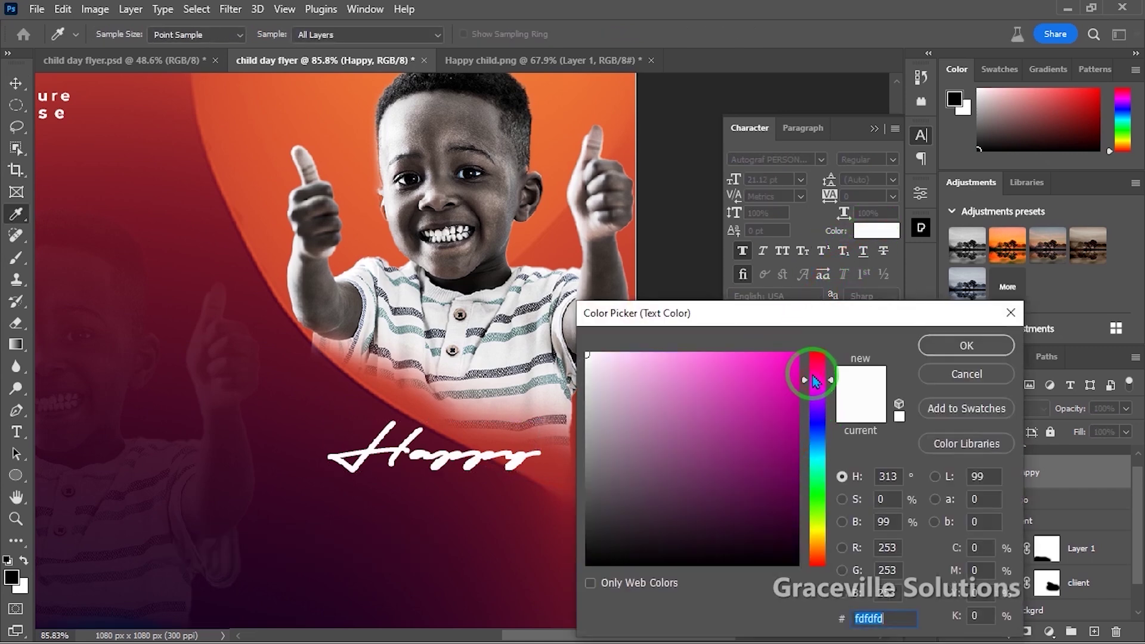
left_click(665, 363)
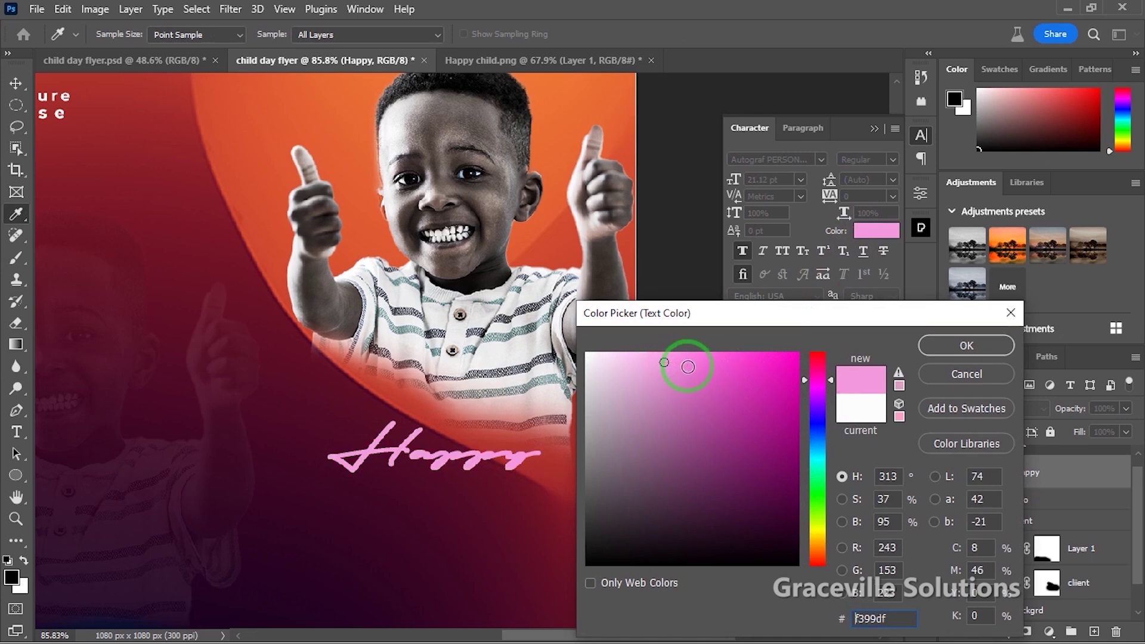
left_click(689, 364)
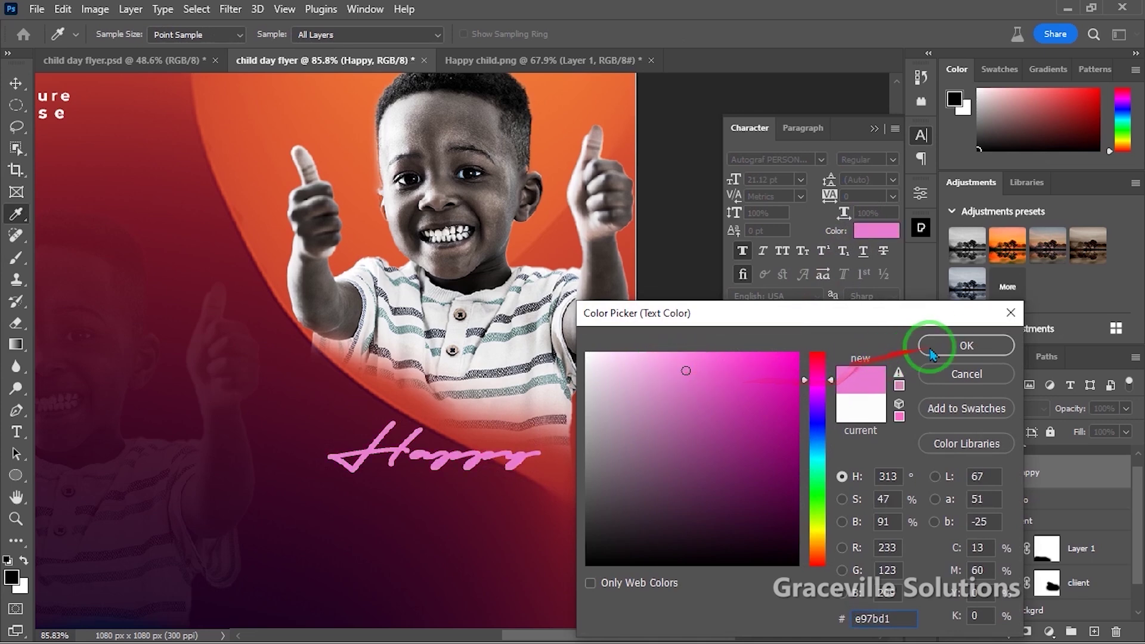
left_click(922, 353)
Step: Add a drop shadow to the Happy layer and set the shadow color to near-black 050000
right_click(1091, 474)
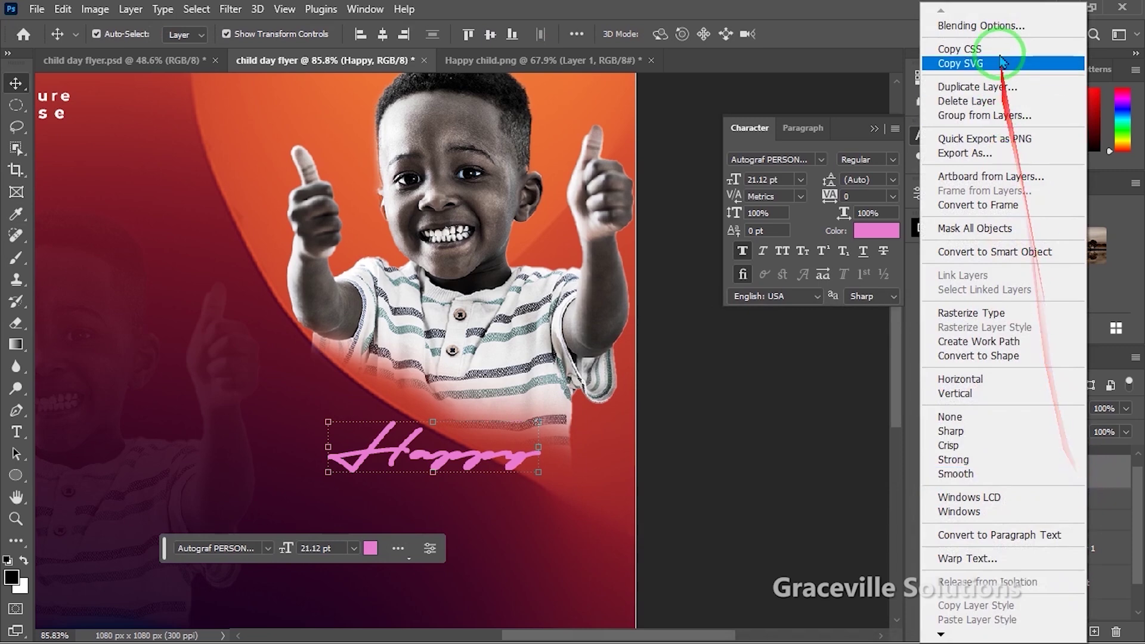
left_click(972, 25)
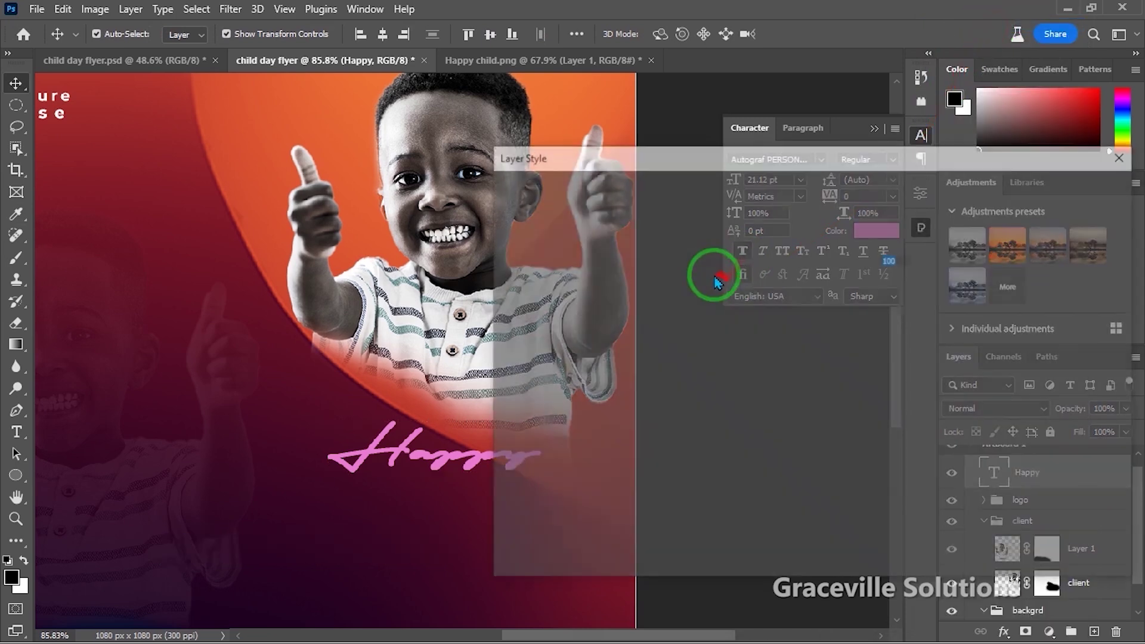
left_click_drag(695, 158, 780, 127)
left_click(649, 469)
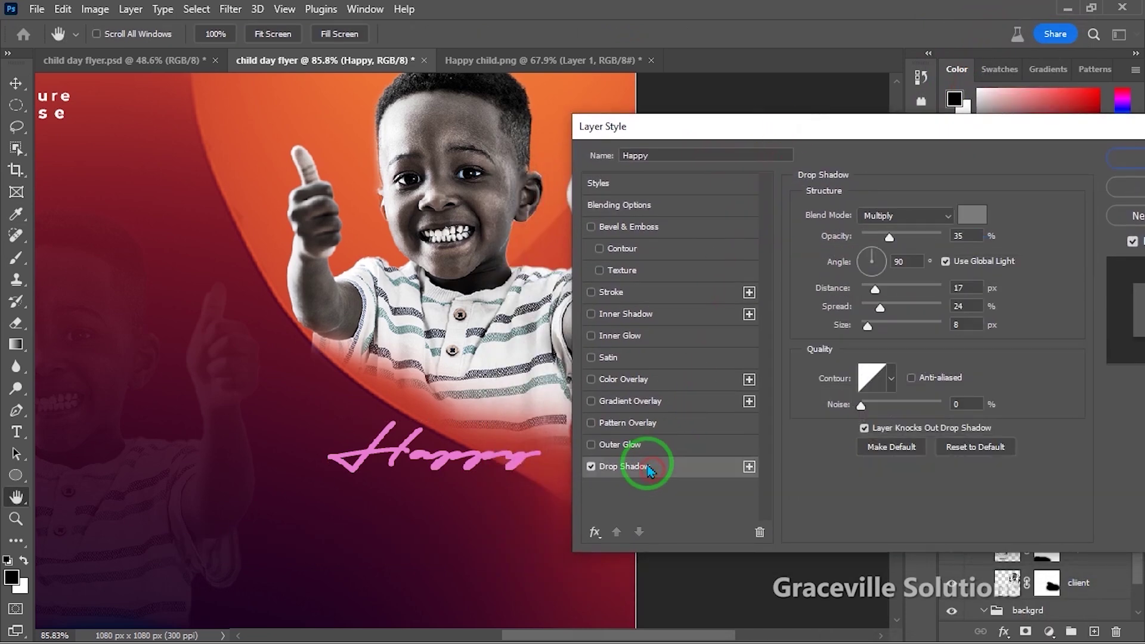
left_click(749, 467)
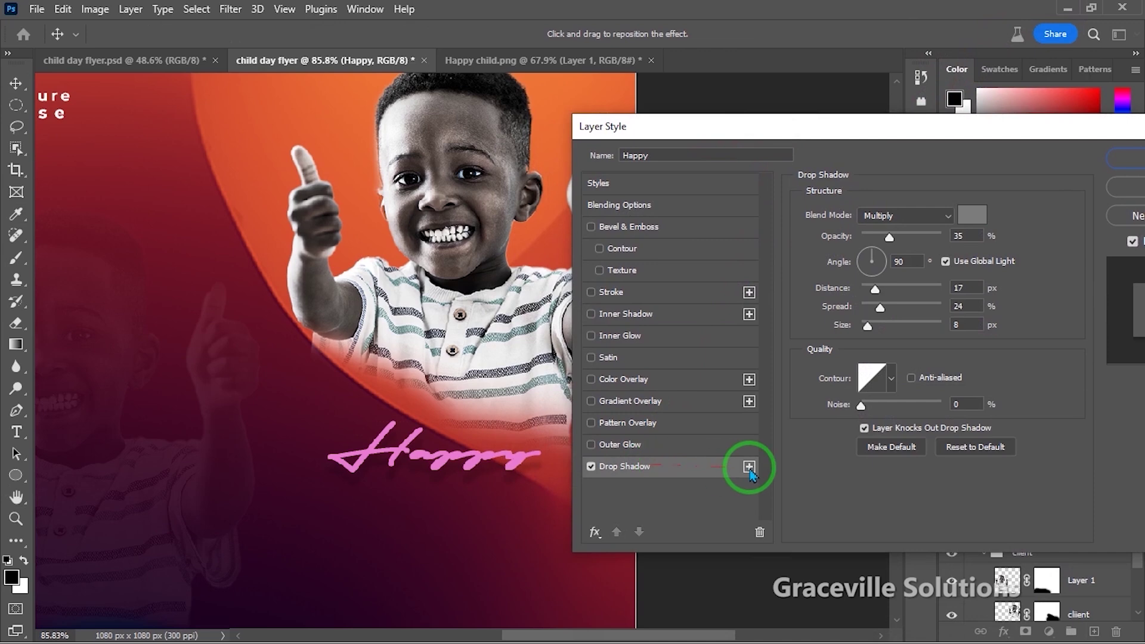
left_click(975, 214)
left_click_drag(762, 545, 786, 562)
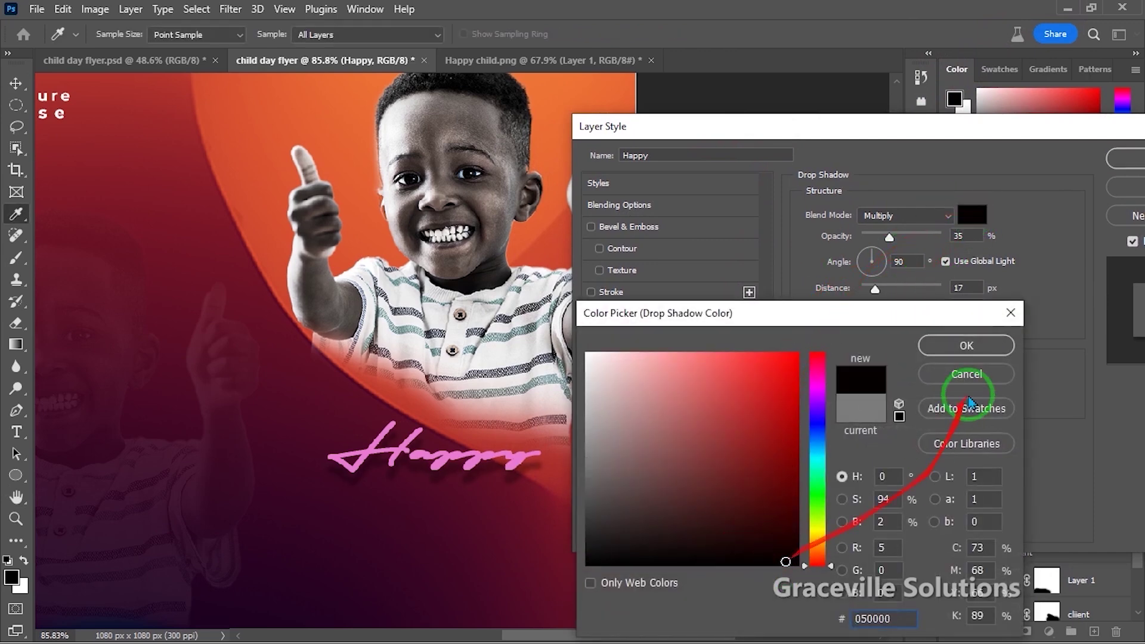
left_click(967, 345)
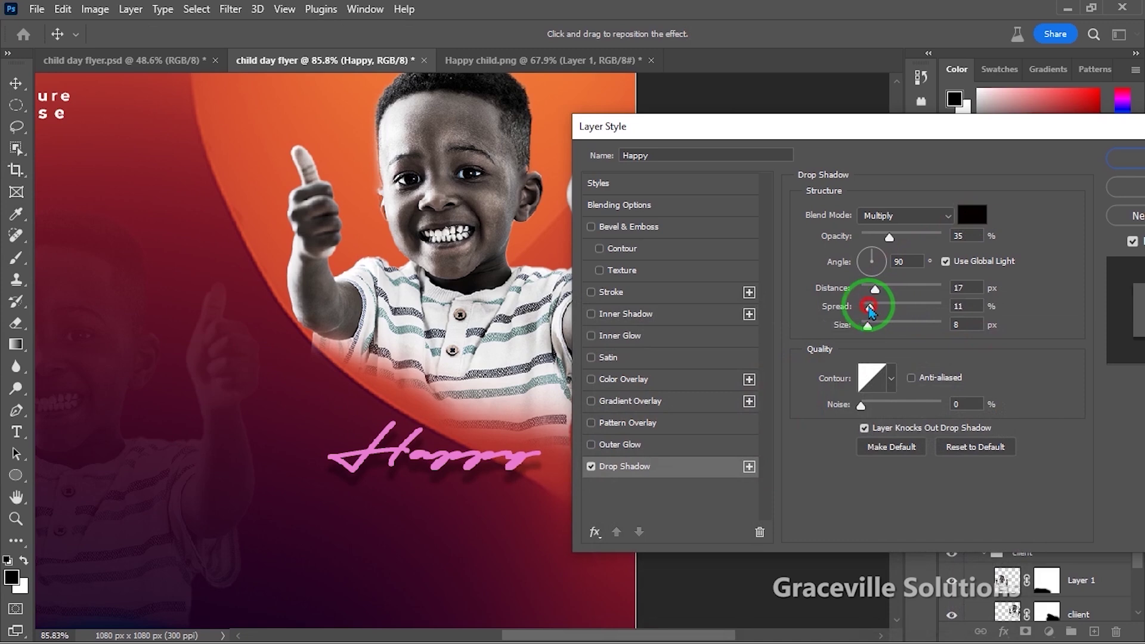
Step: Set the drop shadow's distance to 9 px, spread to 16% and opacity to about 63%, apply it and deselect the layer
left_click_drag(876, 288, 862, 292)
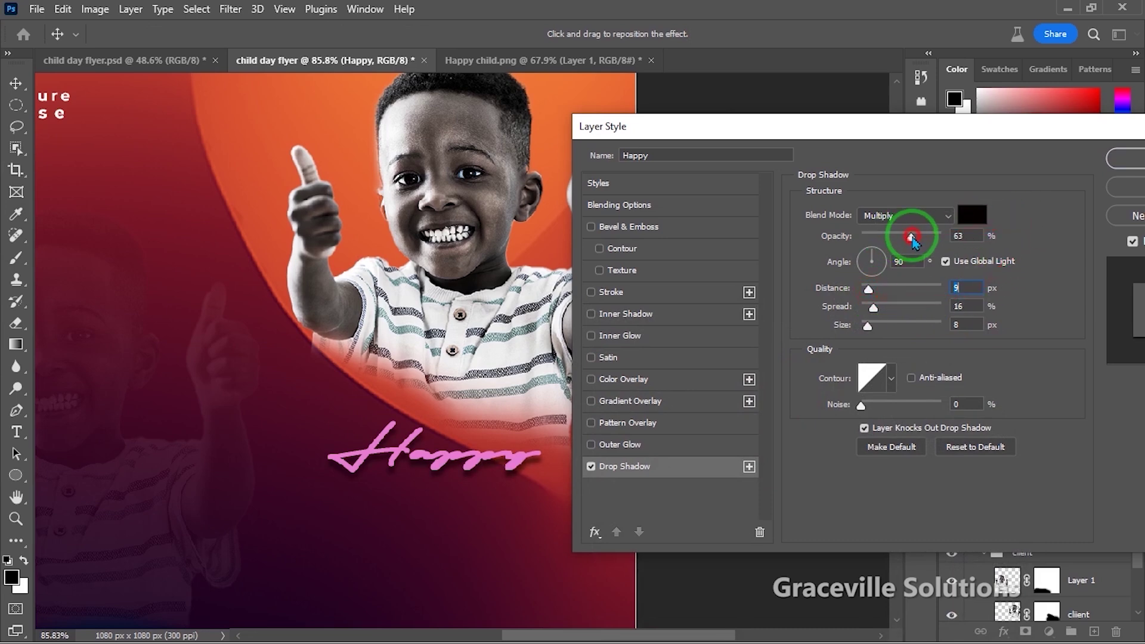
left_click_drag(1054, 146, 851, 149)
left_click(952, 173)
scroll(448, 434, "down", 3)
left_click(681, 456)
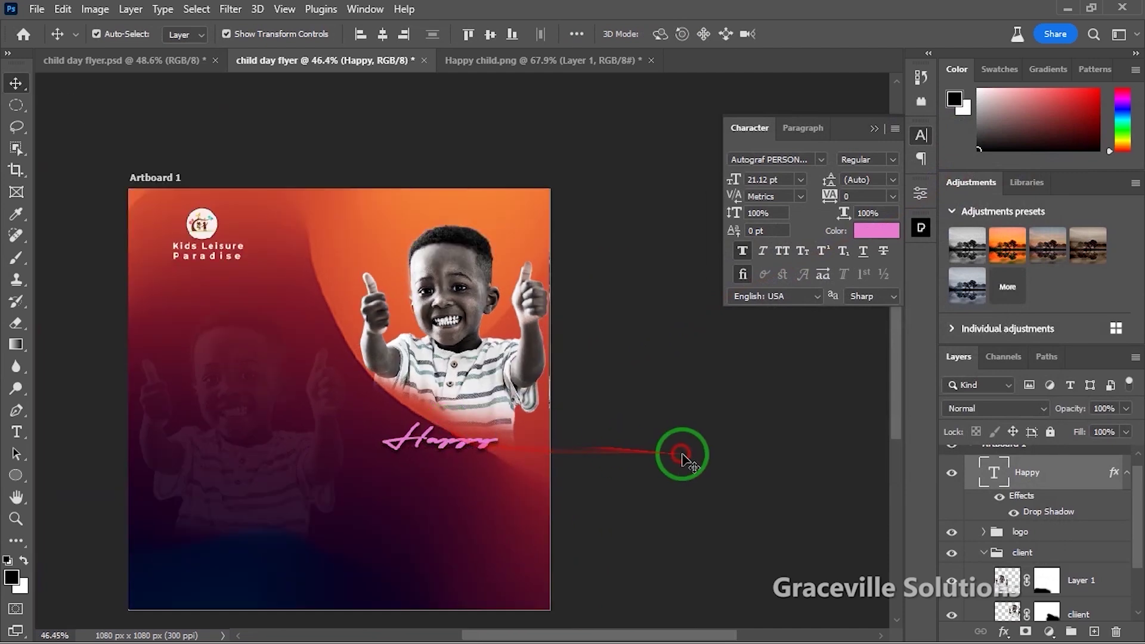
Step: Switch to the chhl file in Notepad and copy the two lines "Children's" and "Day"
scroll(390, 486, "up", 1)
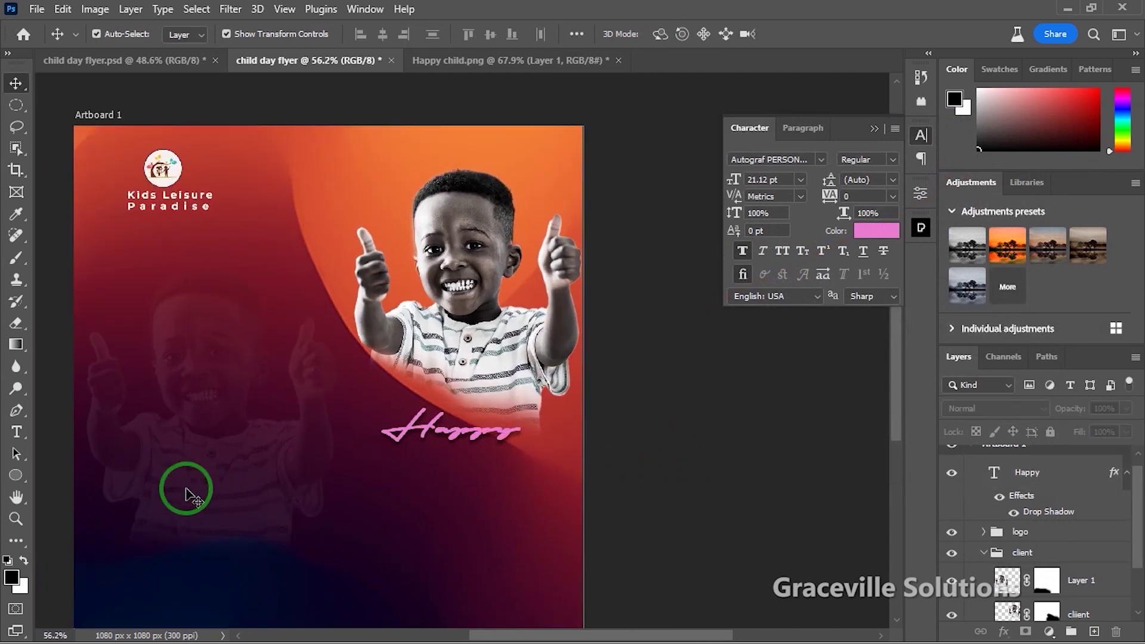
key("t")
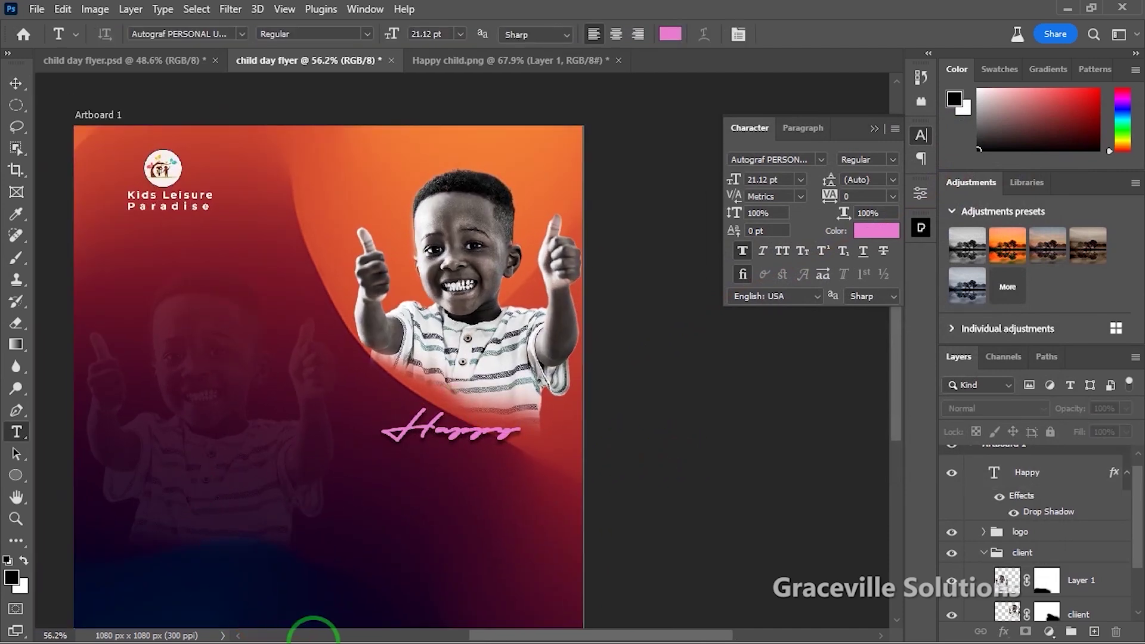
key("super")
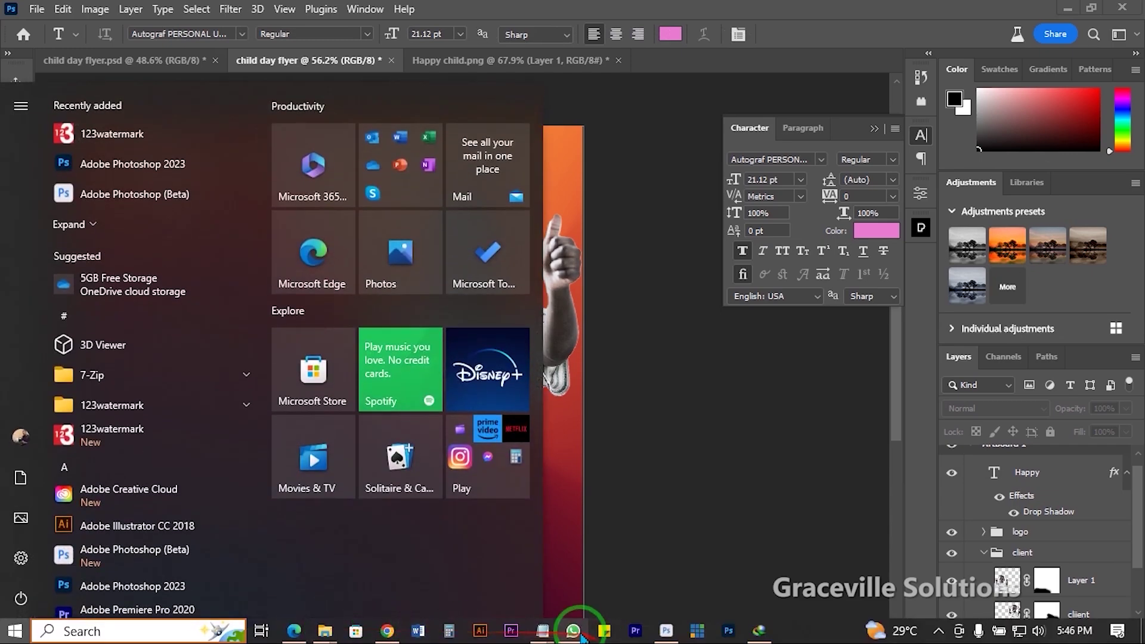
mouse_move(542, 631)
left_click(557, 578)
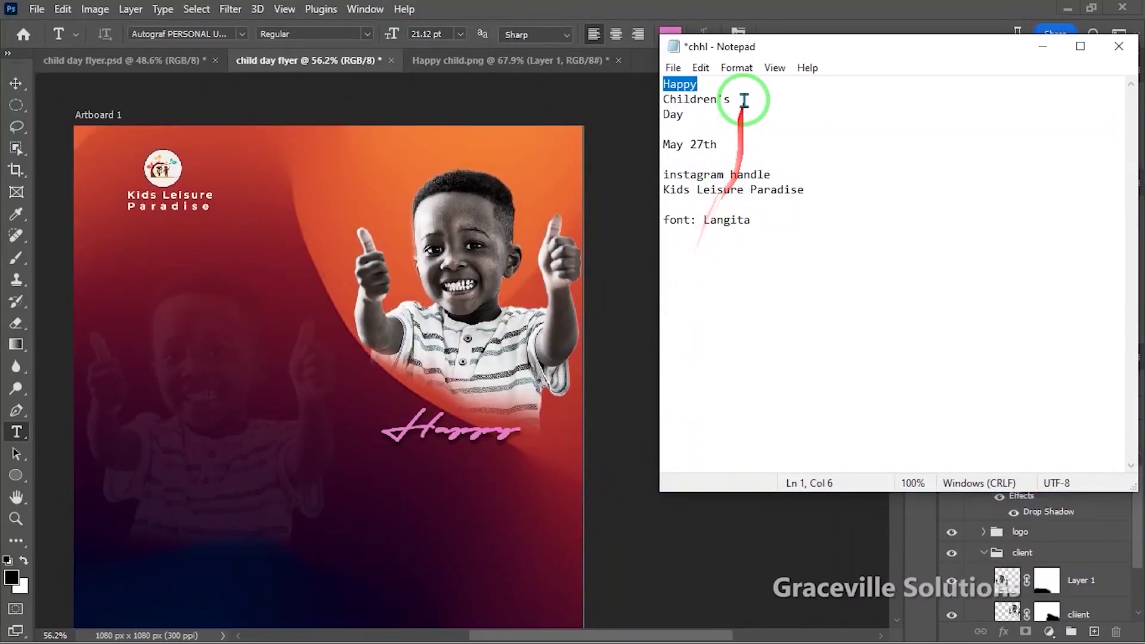
left_click_drag(665, 99, 708, 122)
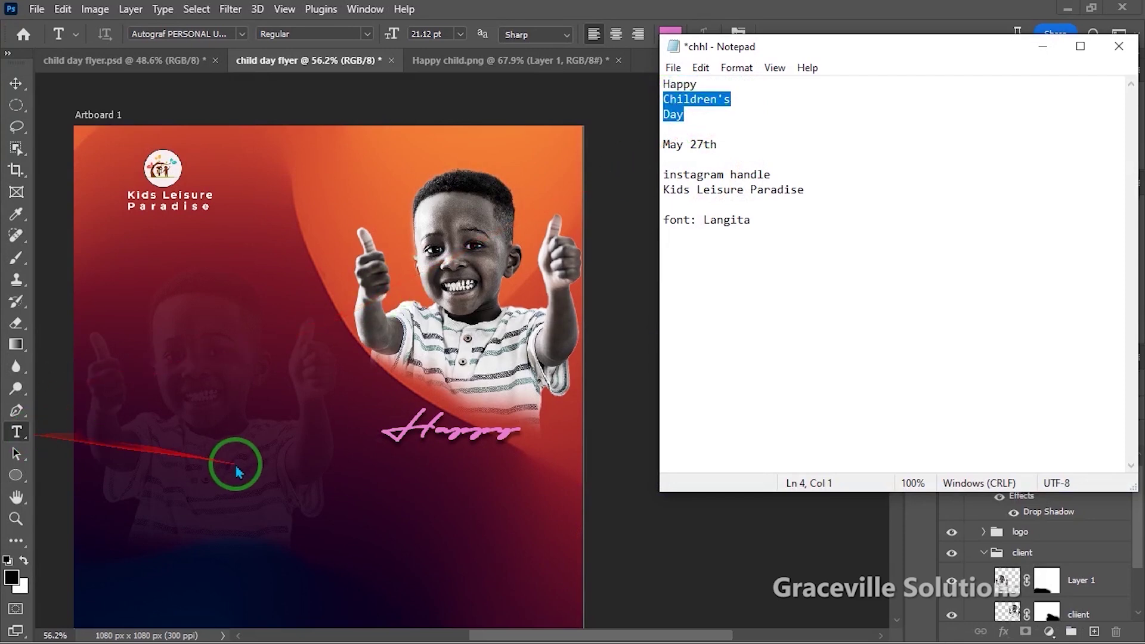
Step: Add a text layer below "Happy" in the flyer and paste "Children's Day" into it on two lines
left_click(379, 478)
scroll(262, 480, "up", 2)
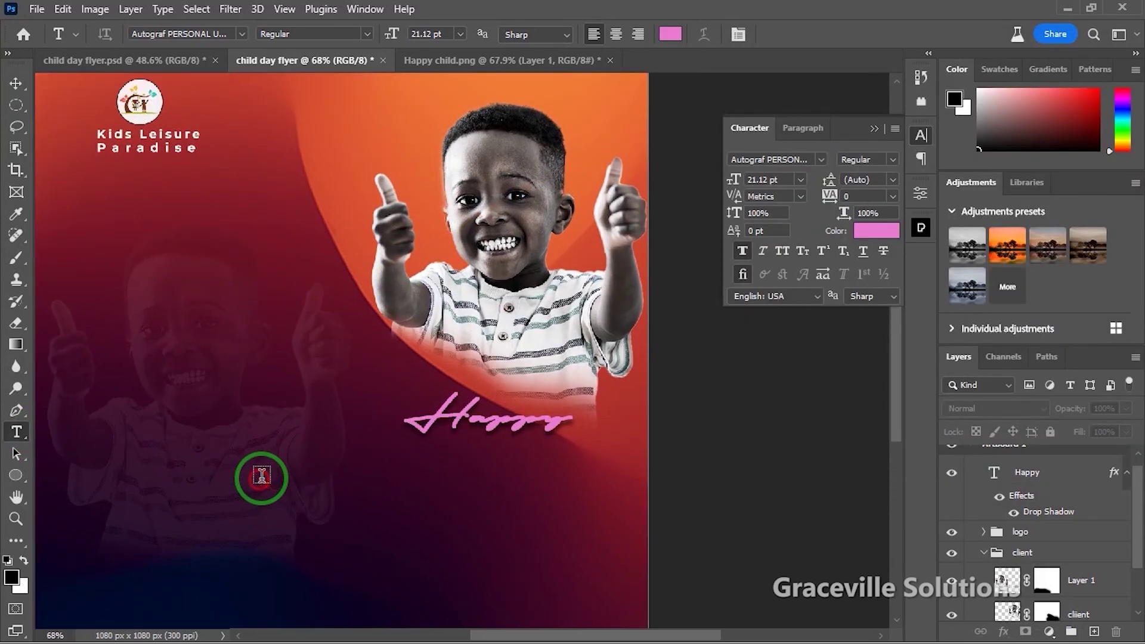
left_click(287, 478)
key("ctrl+v")
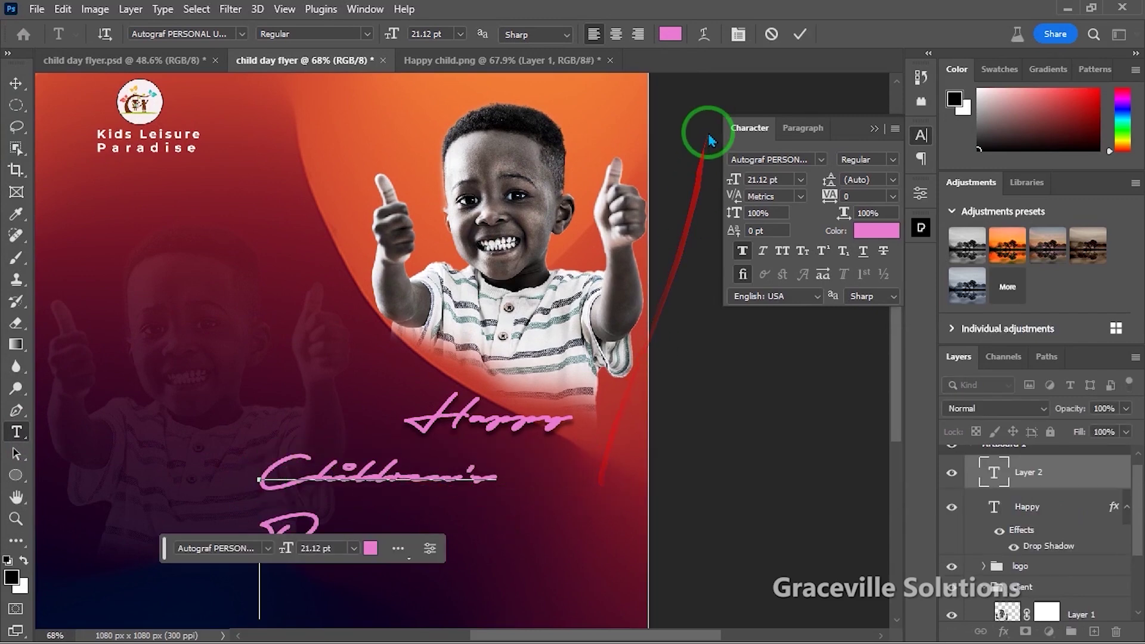
Step: Commit the "Children's Day" text, look up the font name in the chhl Notepad file and set the text to Langita
left_click(799, 36)
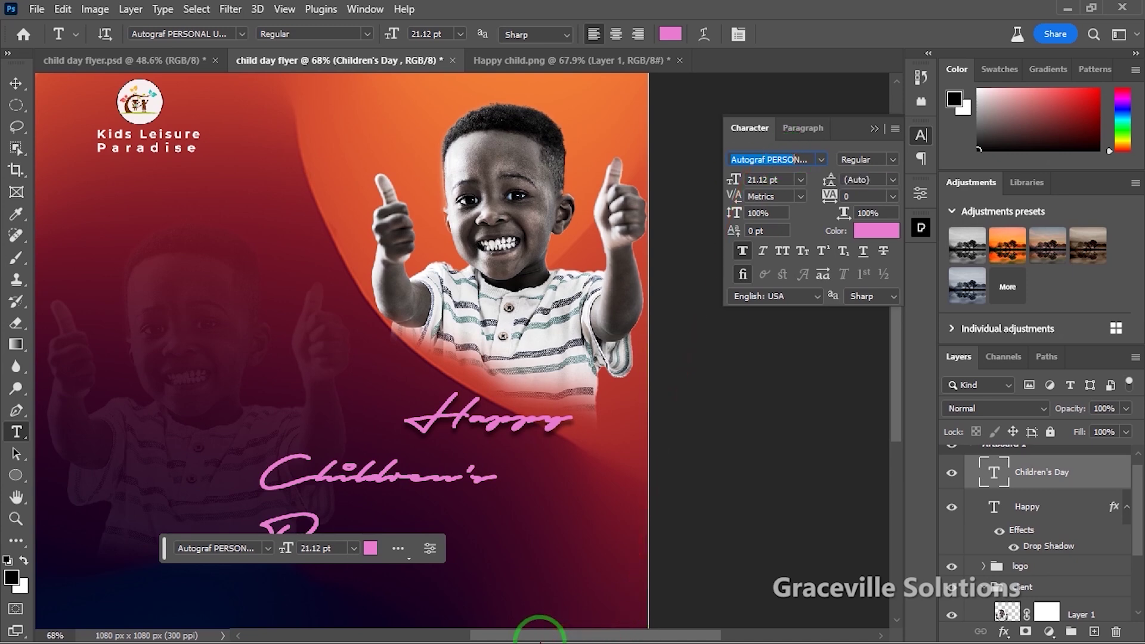
key("super")
mouse_move(541, 632)
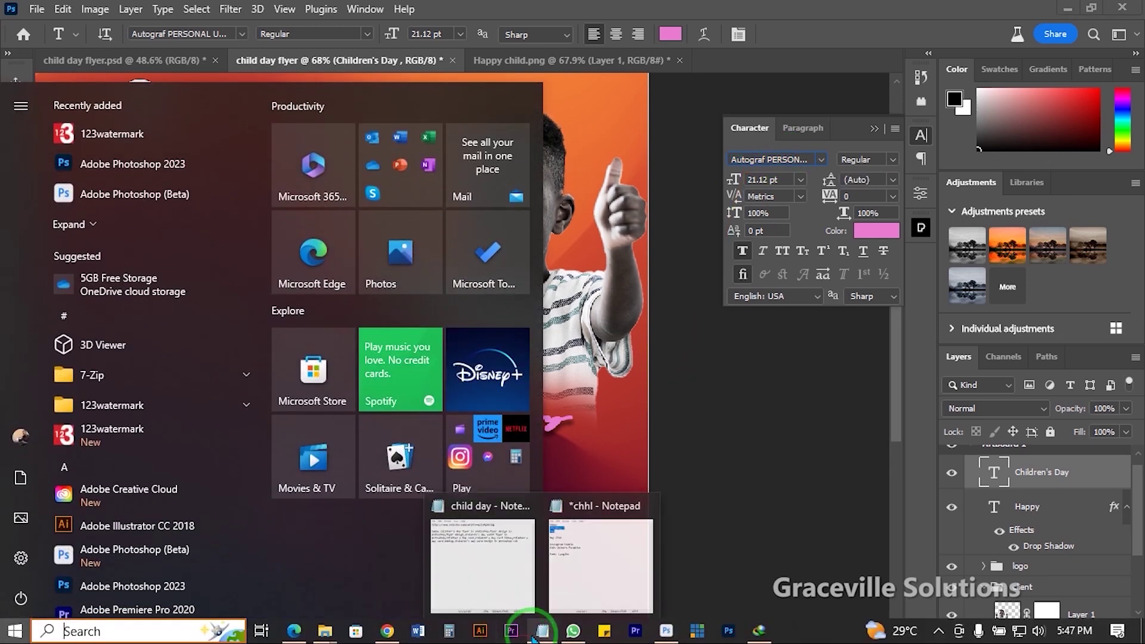
left_click(569, 609)
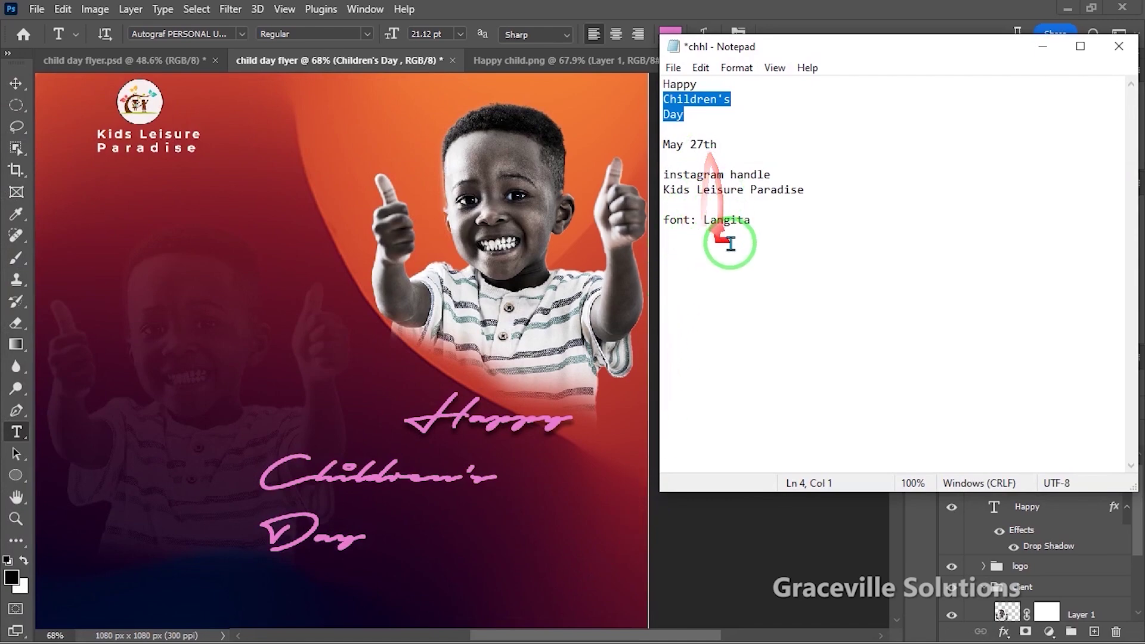
key("super")
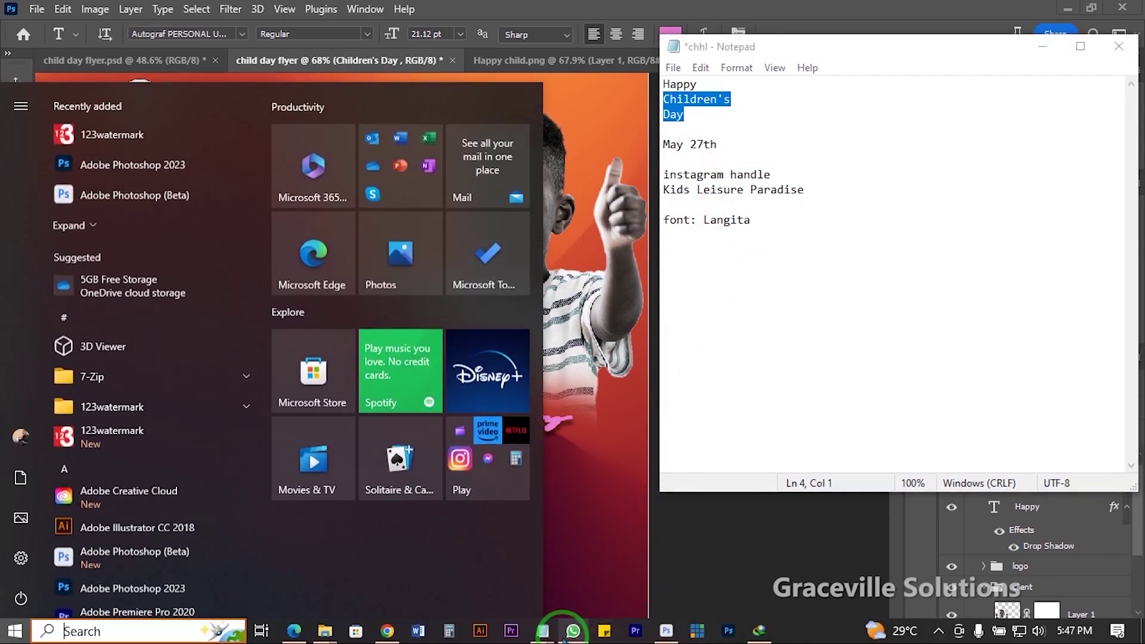
left_click(666, 631)
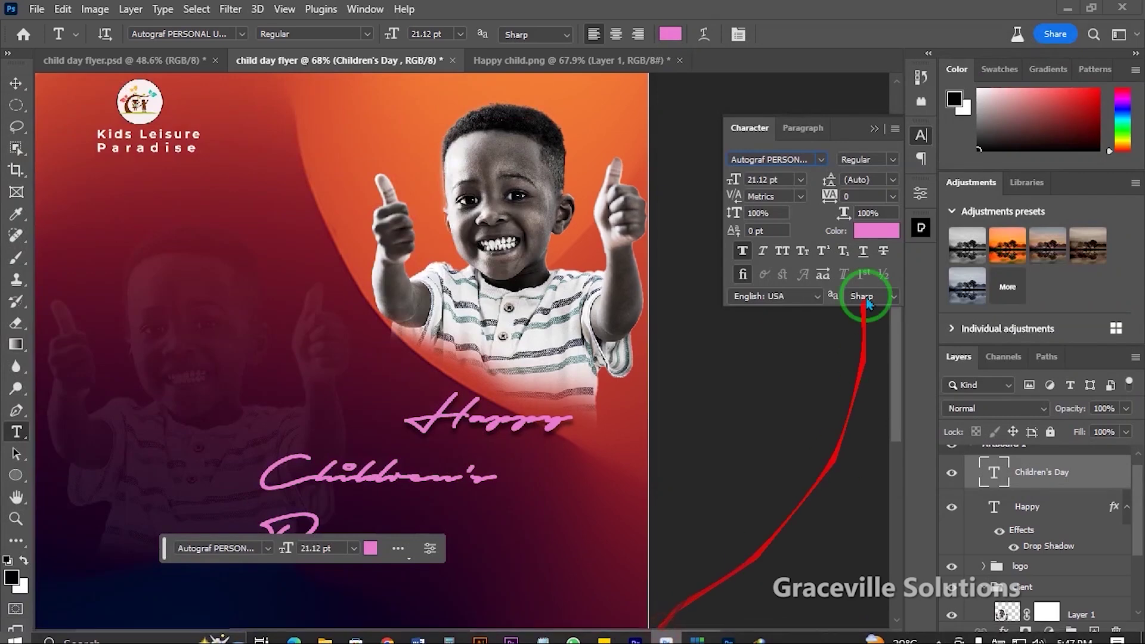
left_click(821, 159)
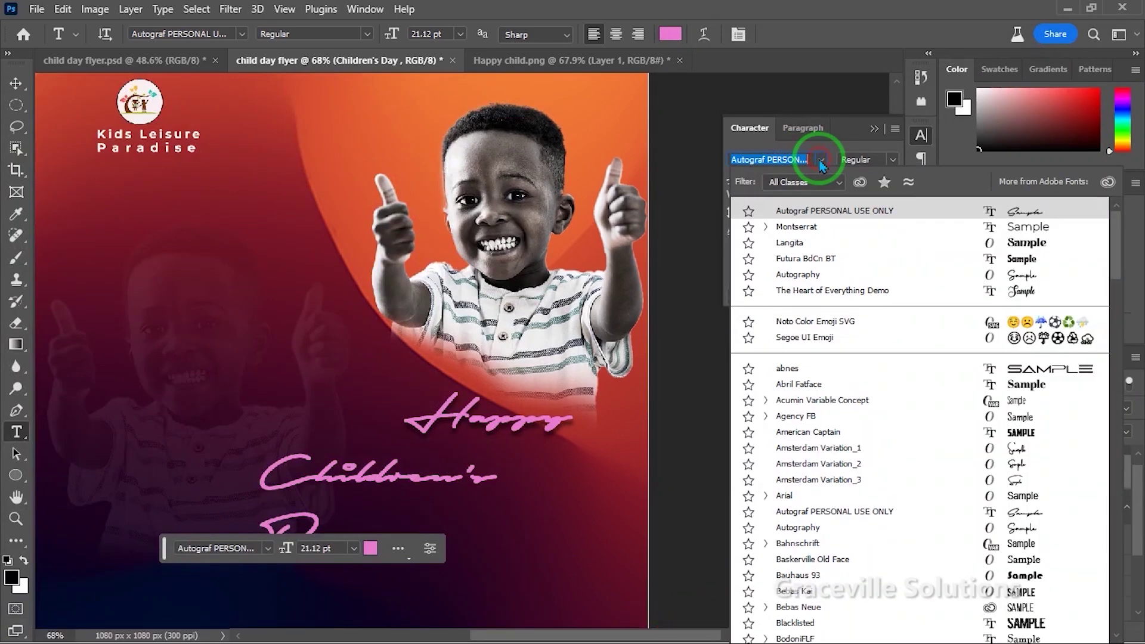
left_click(790, 243)
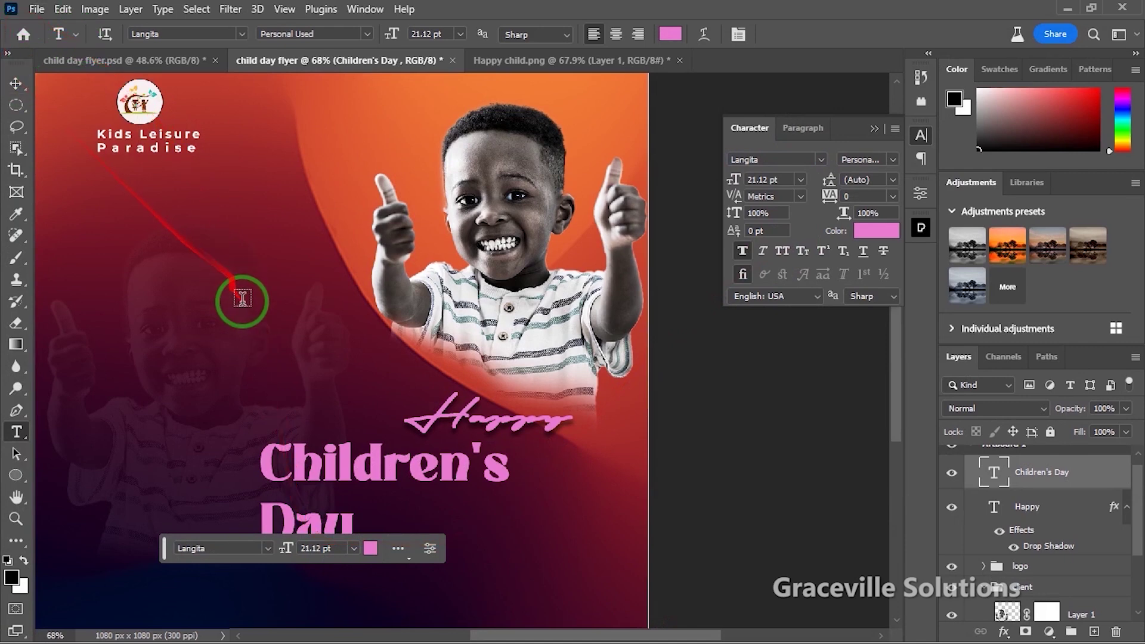
Step: Move the "Children's Day" text beneath "Happy" and remove the word "Day" so that only "Children's" remains
left_click_drag(250, 320, 296, 228)
left_click(16, 82)
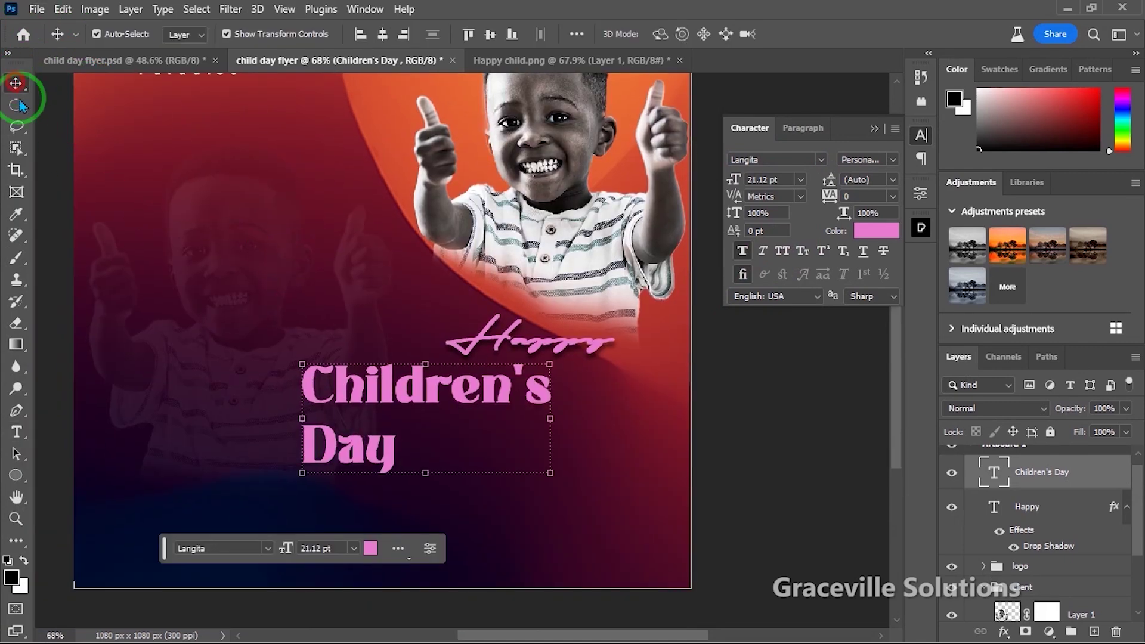
left_click_drag(358, 387, 447, 393)
double_click(447, 393)
left_click(453, 448)
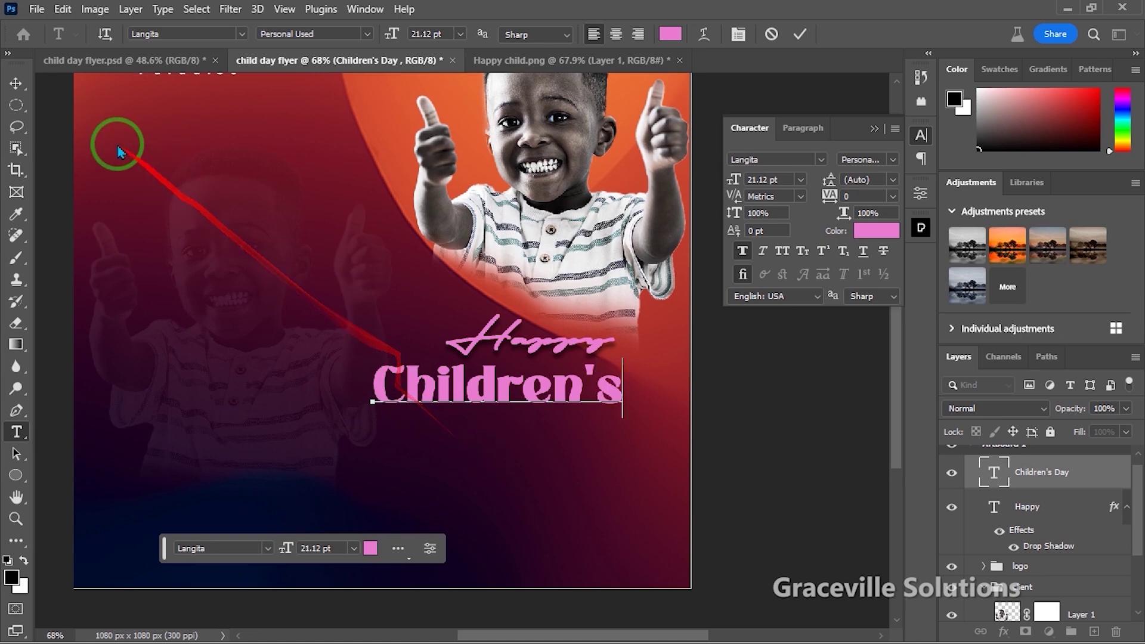
left_click(16, 83)
Step: Change the text color of "Children's" to a very pale, almost white pink
left_click(873, 232)
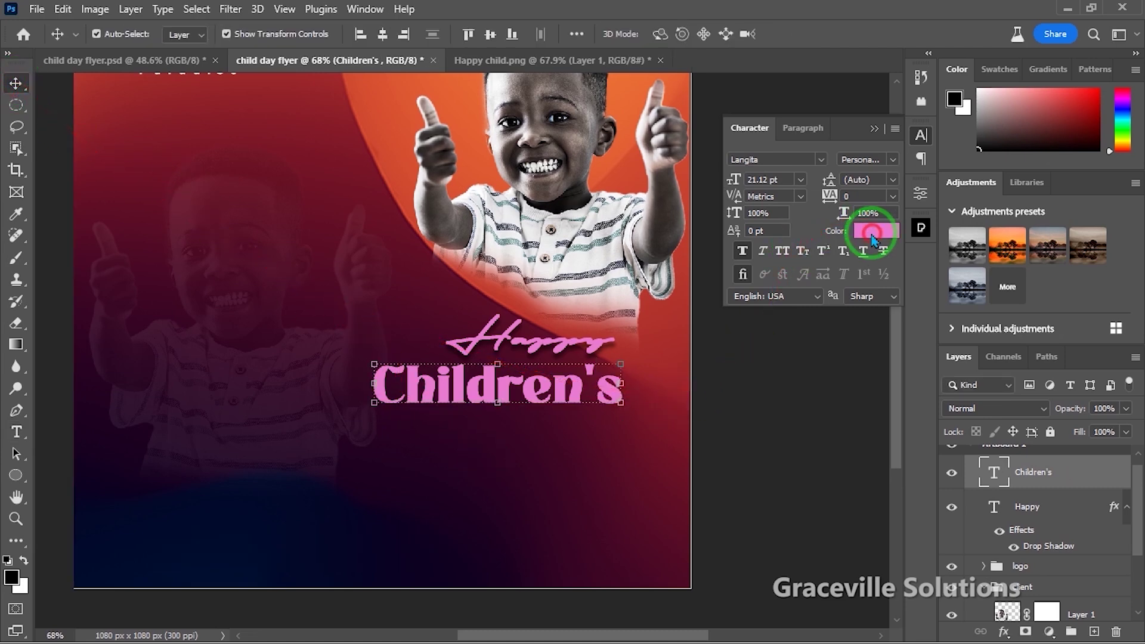
left_click(660, 366)
left_click(596, 360)
key("Return")
scroll(588, 380, "up", 2)
left_click_drag(588, 380, 588, 379)
scroll(588, 378, "up", 1)
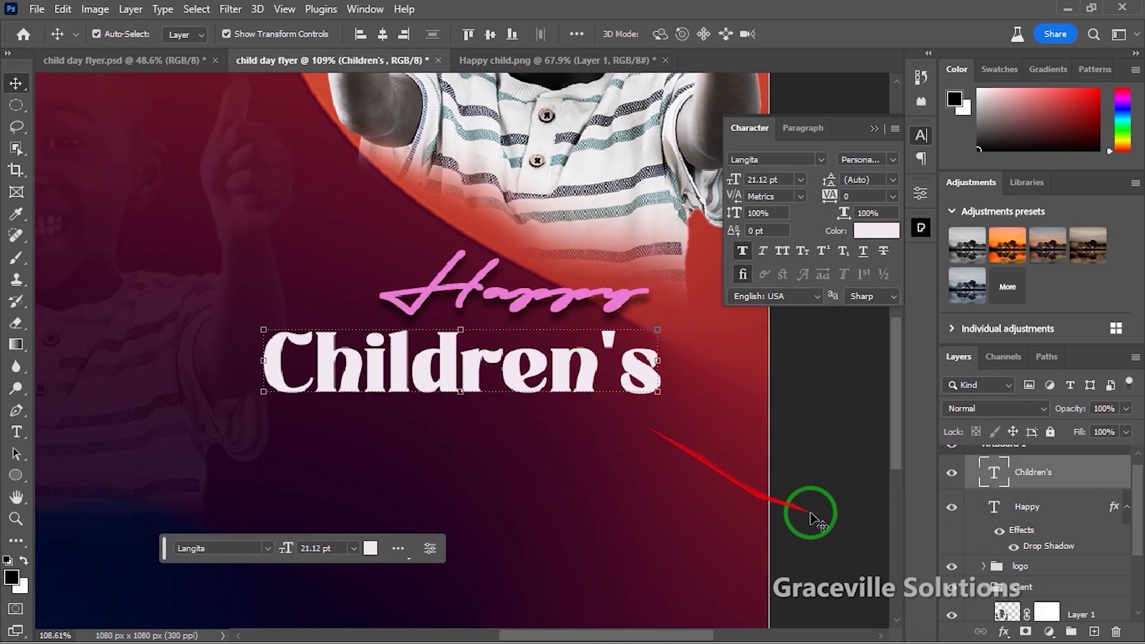
Step: Duplicate the "Children's" text just below itself, change the copy to "Day" and align it with the right end of "Children's"
scroll(710, 411, "down", 2)
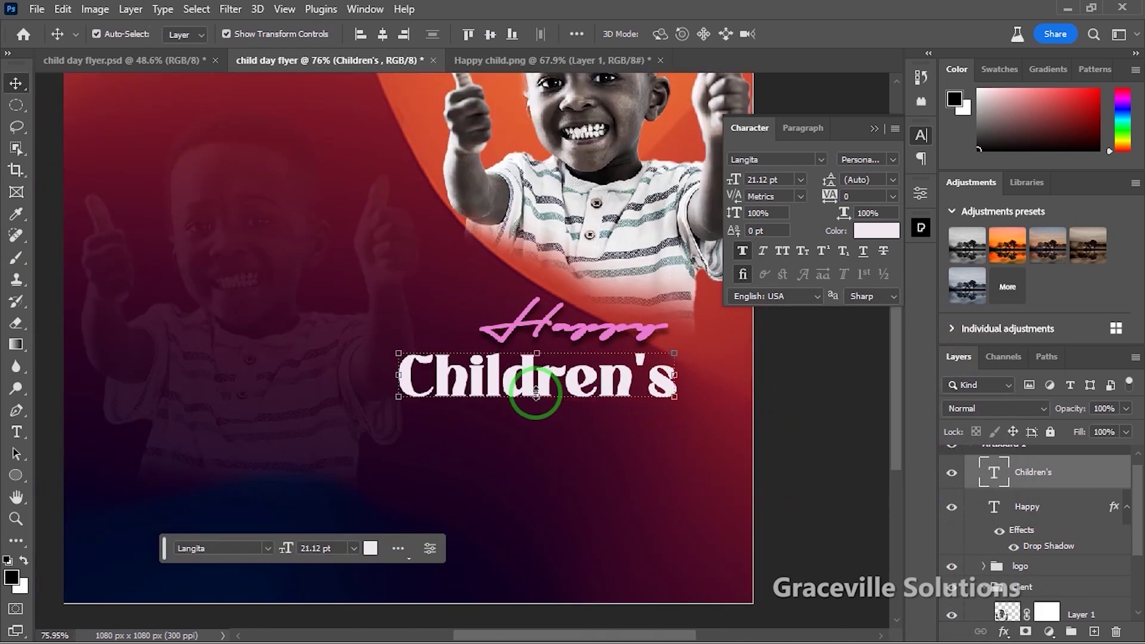
left_click_drag(541, 388, 544, 439)
double_click(547, 431)
type("d")
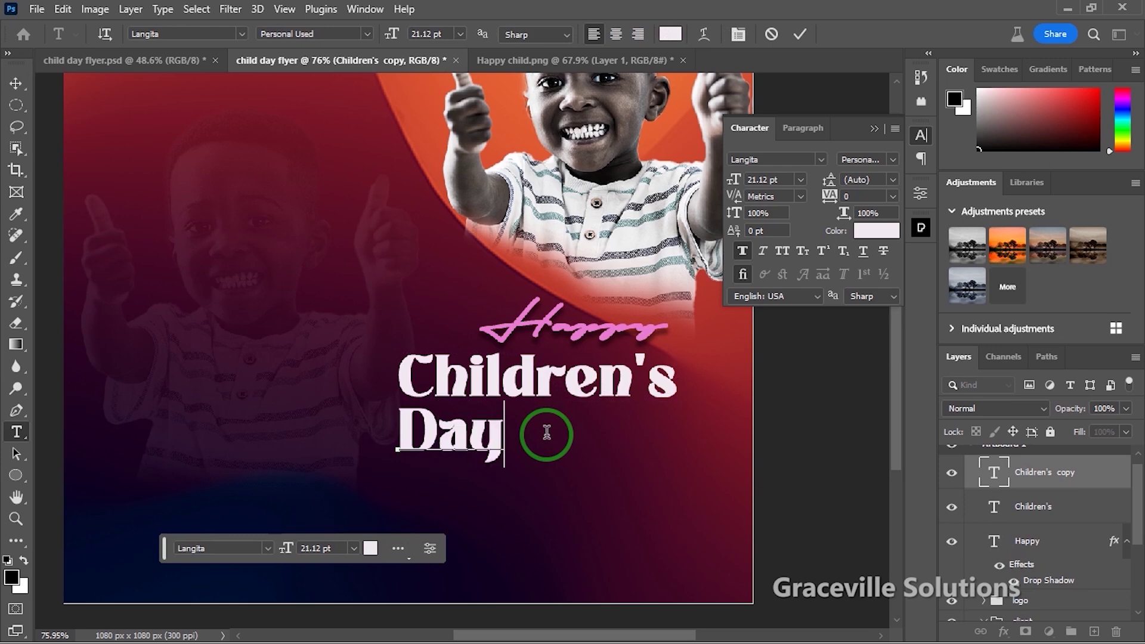
left_click(16, 83)
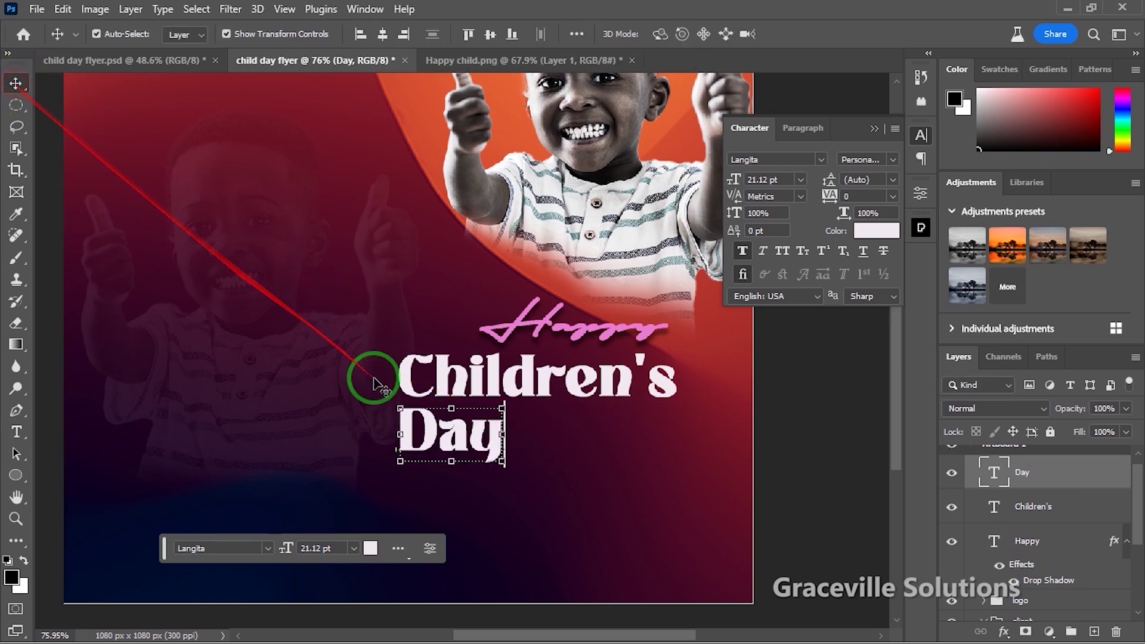
left_click_drag(430, 431, 623, 447)
scroll(477, 420, "down", 3)
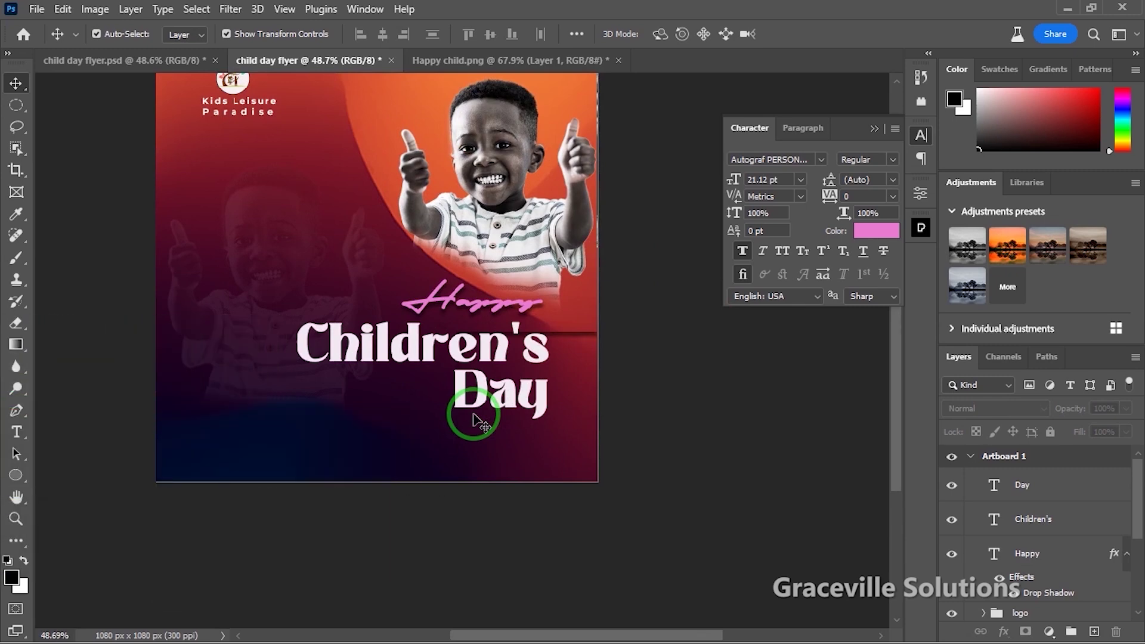
left_click_drag(419, 432, 457, 454)
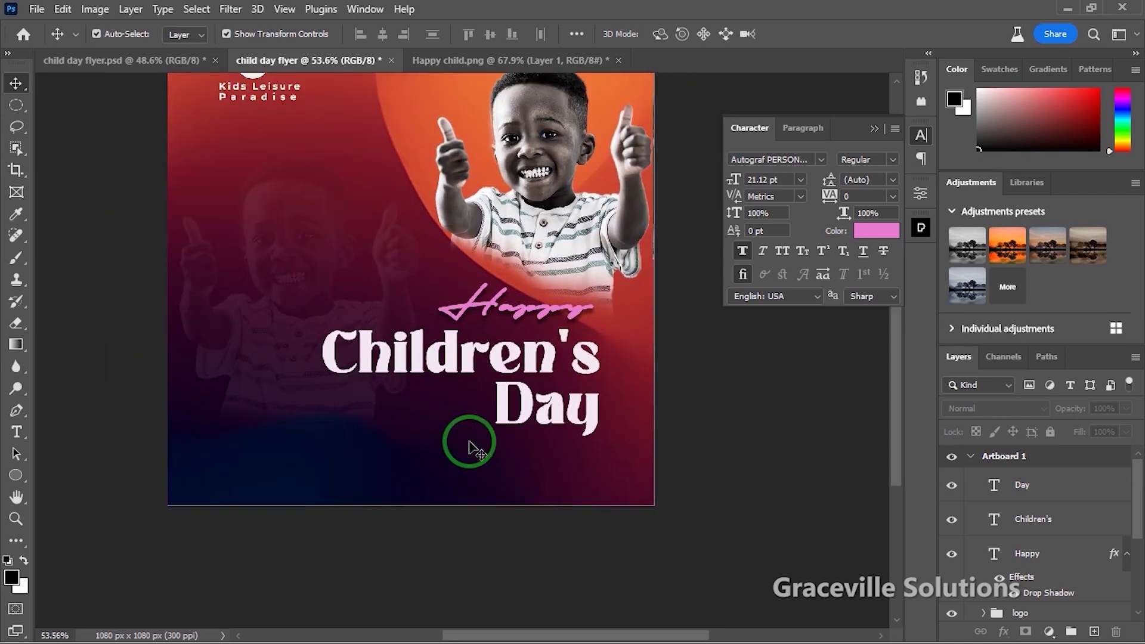
left_click(968, 458)
left_click(969, 457)
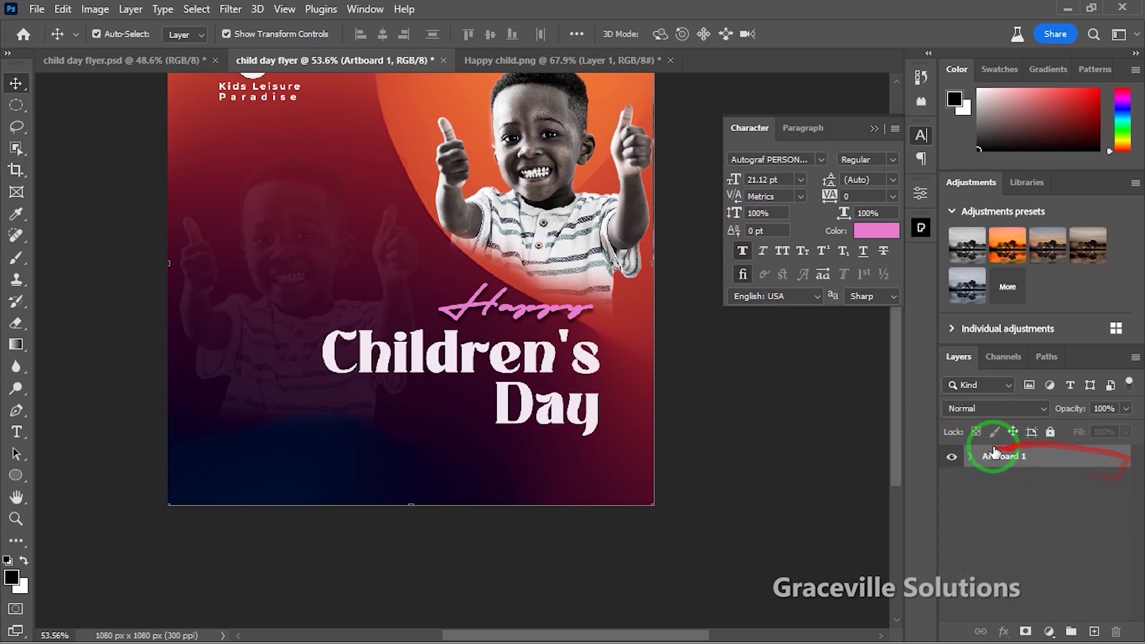
left_click(973, 458)
Step: Group the "Children's" and "Day" text layers and name the group CAPTION
left_click_drag(583, 422, 537, 361)
left_click(537, 361)
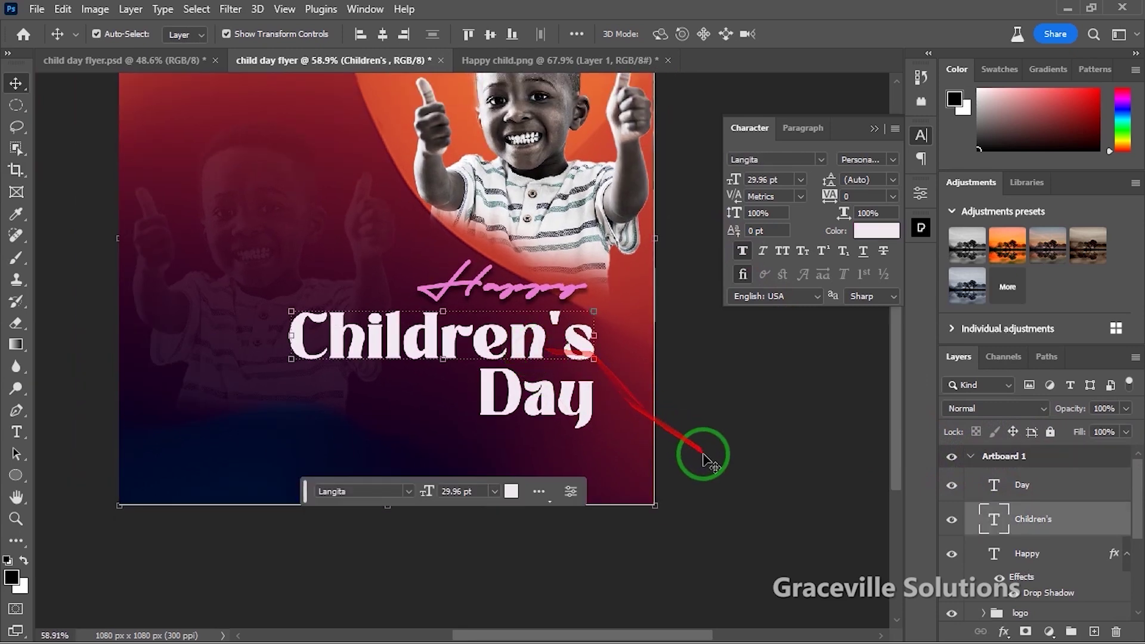
left_click(1042, 491, "shift")
key("ctrl+g")
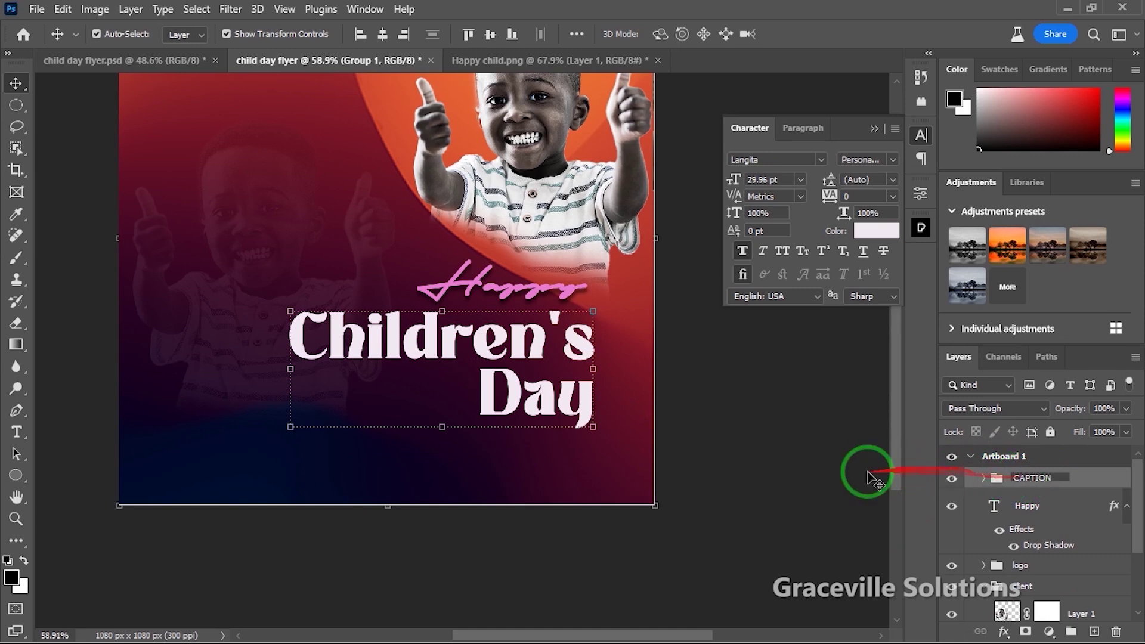
left_click(743, 477)
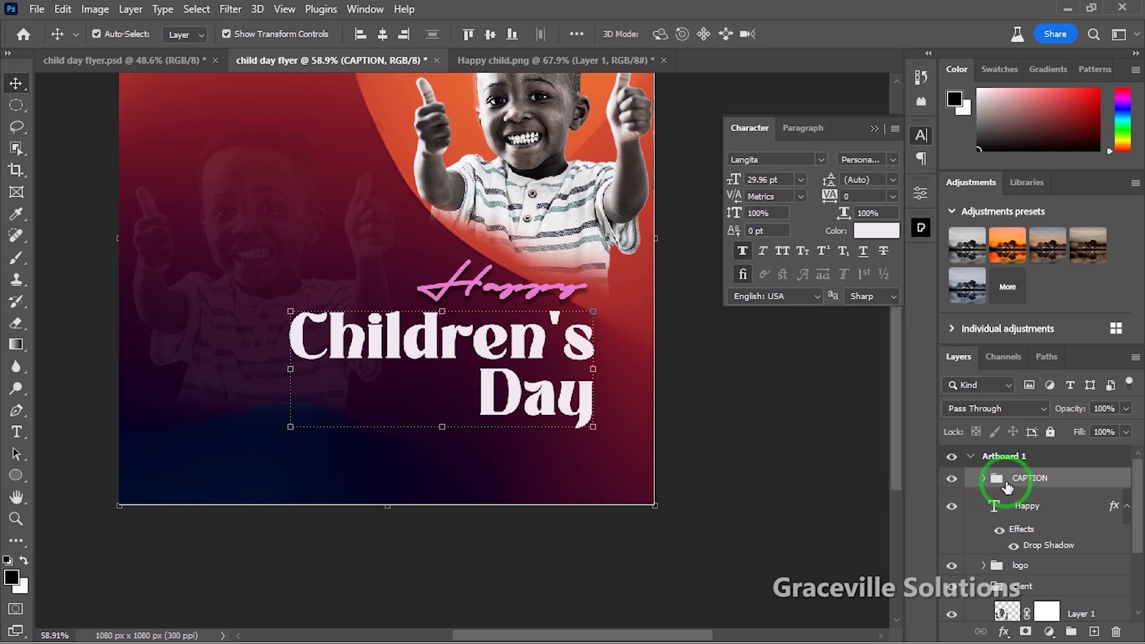
Step: Duplicate the CAPTION group, convert the copy to a smart object and rasterize it
key("ctrl+j")
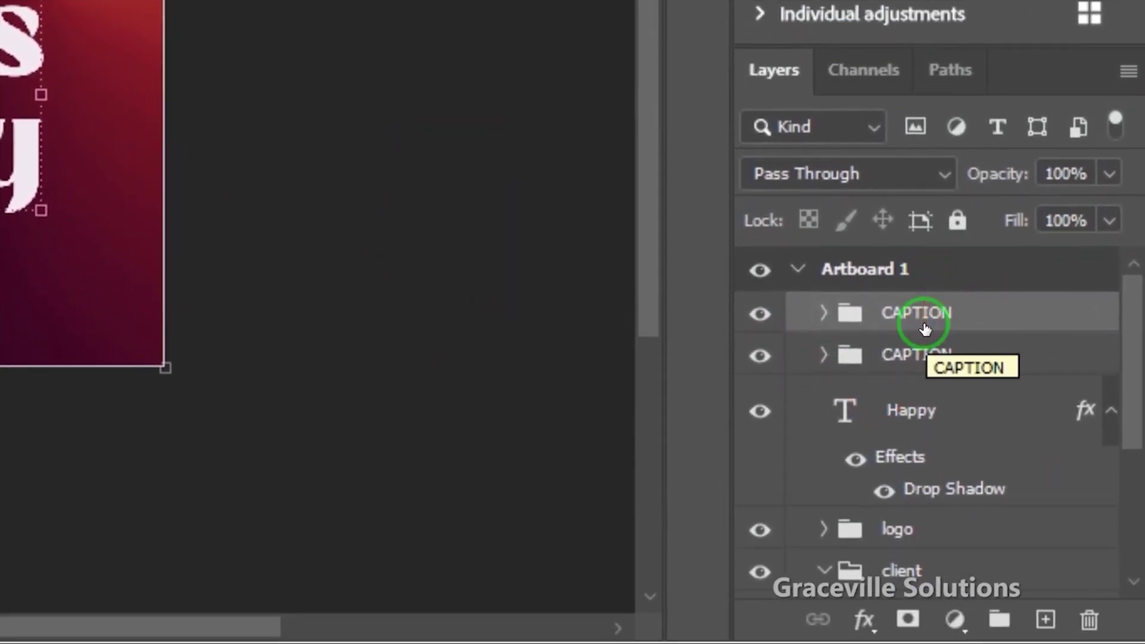
right_click(923, 327)
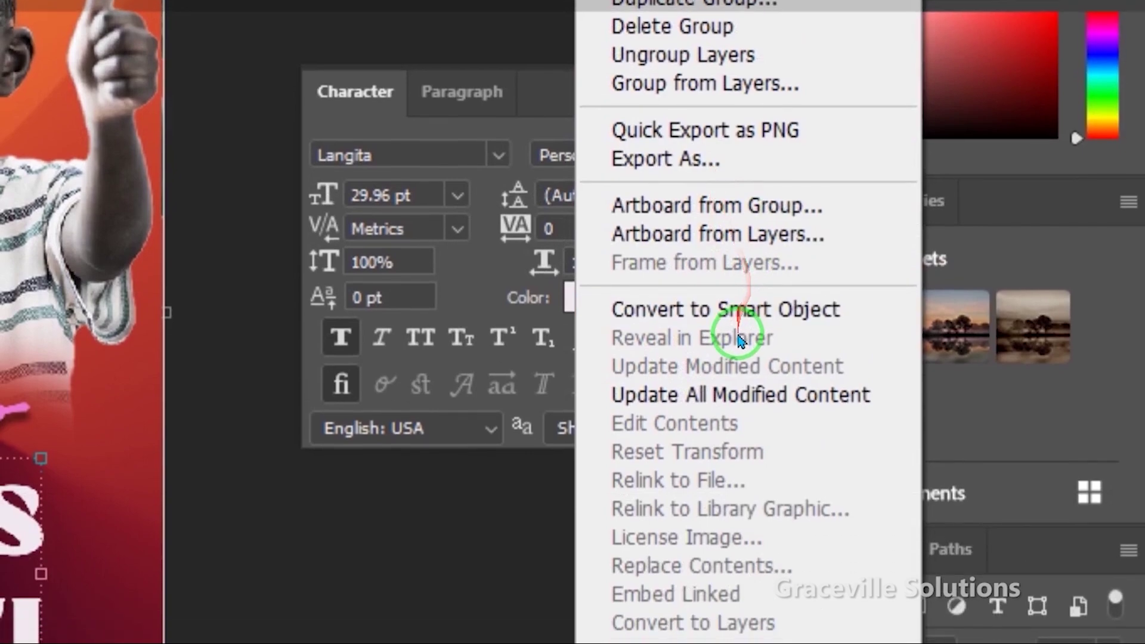
left_click(739, 313)
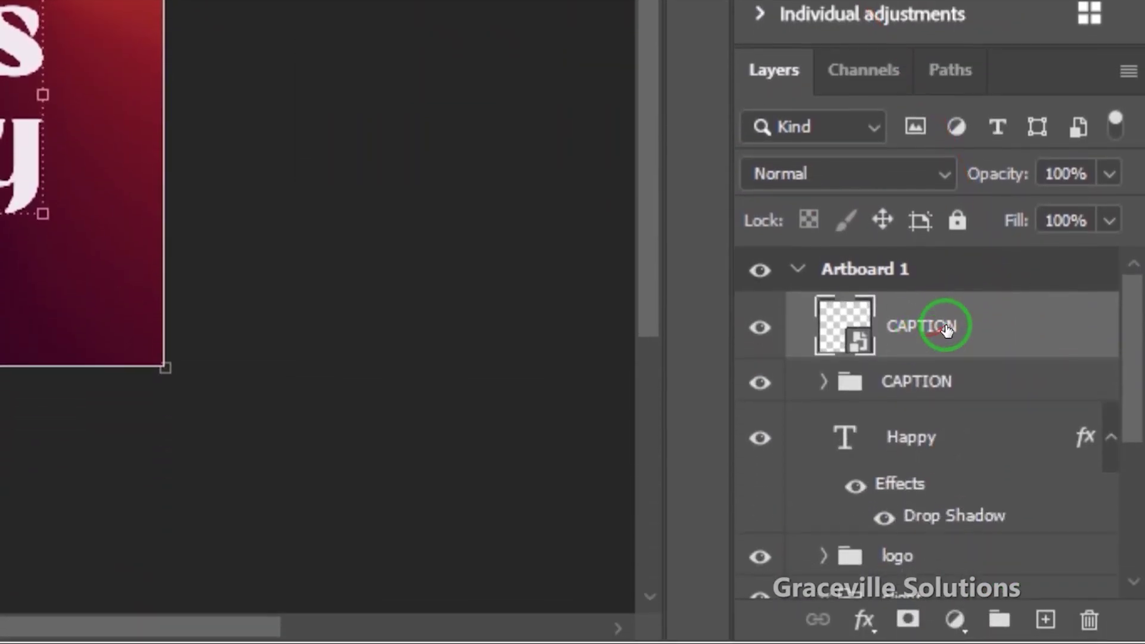
right_click(1004, 325)
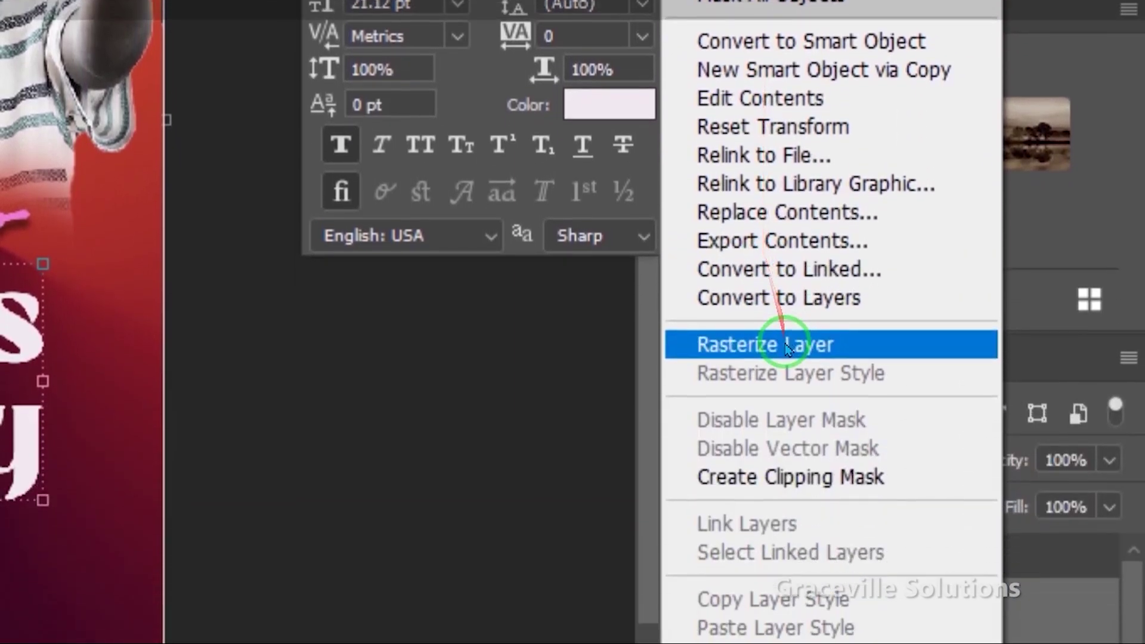
left_click(786, 345)
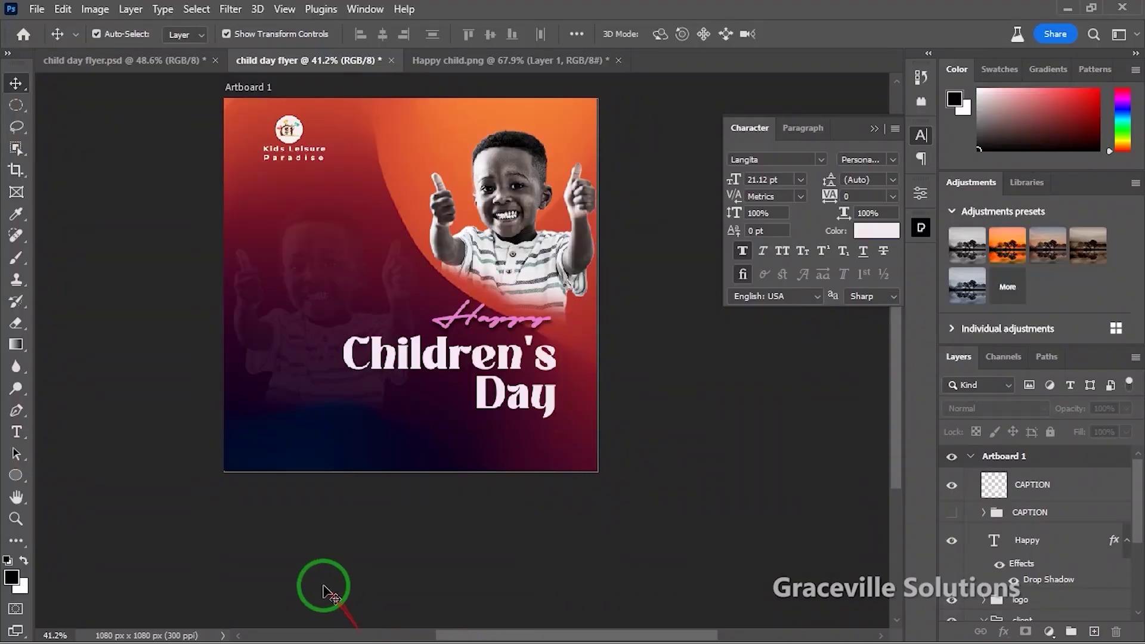
Step: Switch to File Explorer and open the polka image from the childd folder in Photoshop
key("super")
left_click(325, 631)
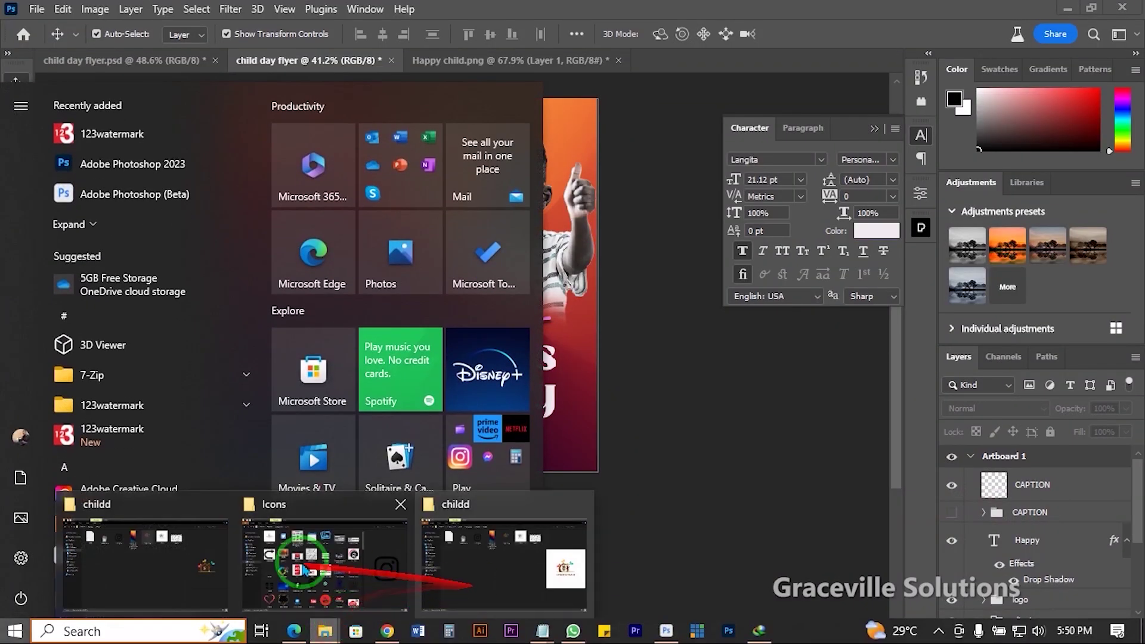
left_click(512, 577)
left_click(199, 552)
left_click(781, 130)
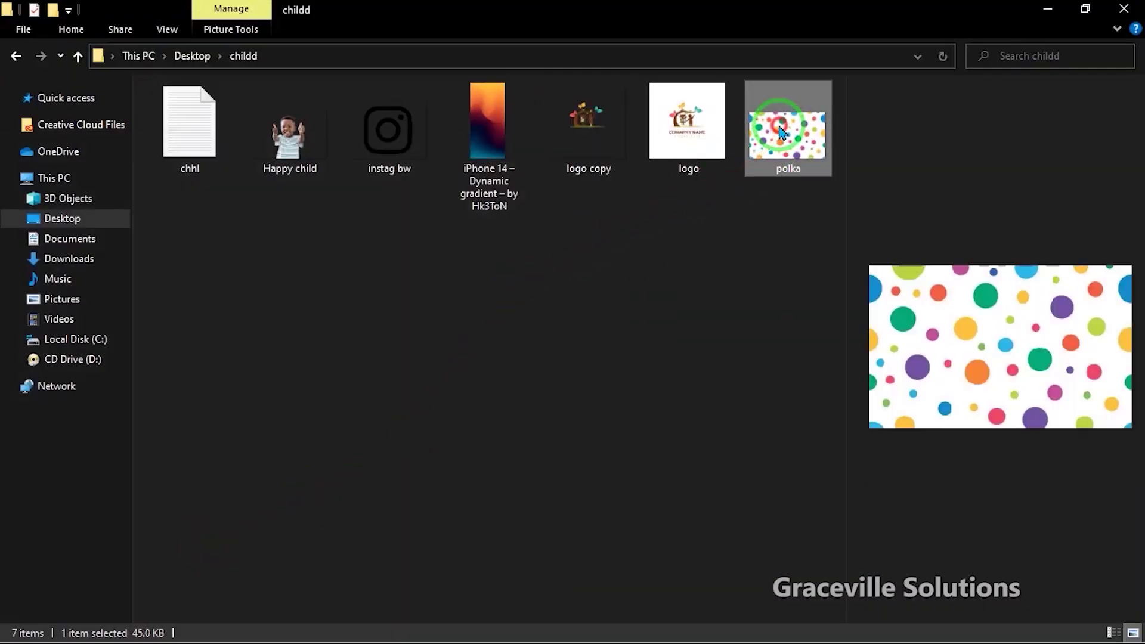
right_click(776, 125)
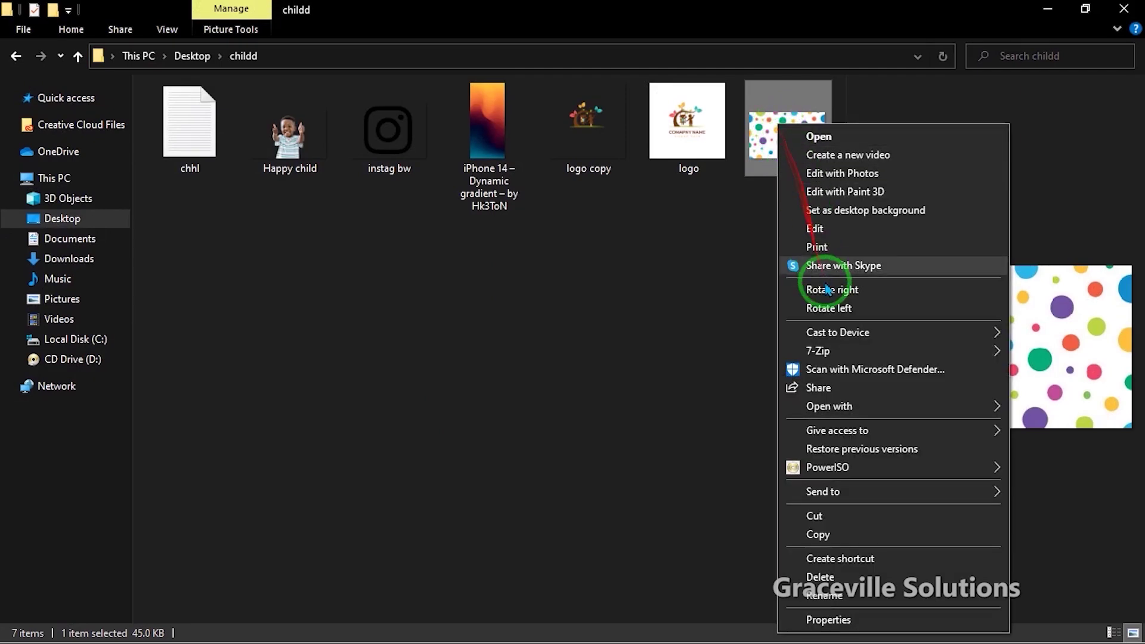
mouse_move(818, 406)
left_click(668, 425)
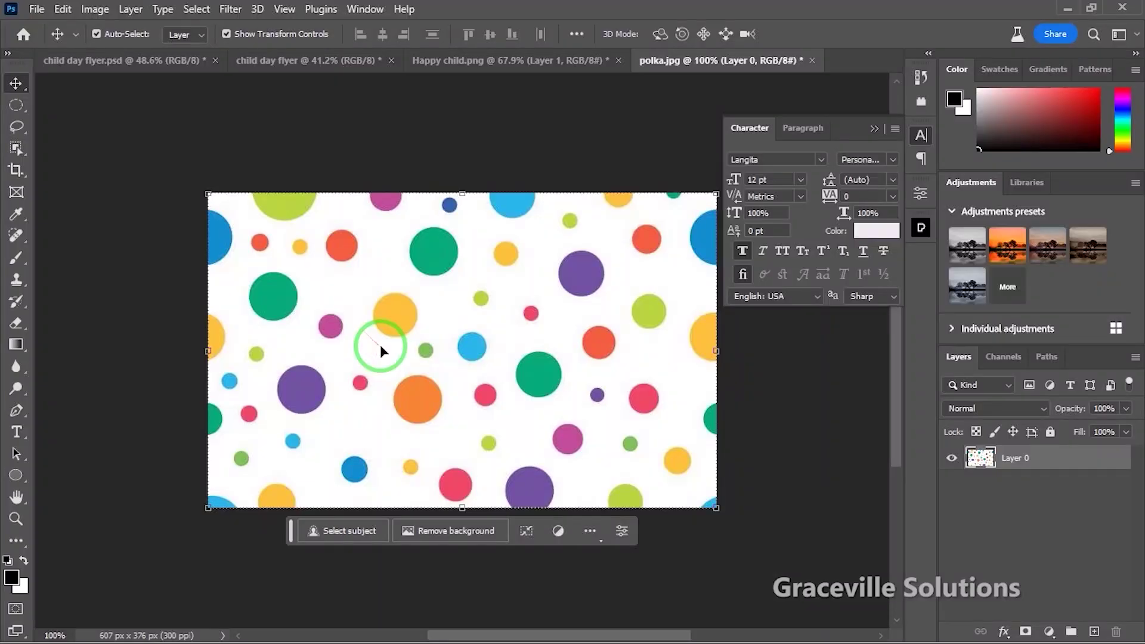
Step: Bring the polka dot image into the child day flyer over the "Children's Day" text, resize it and apply the transform
left_click_drag(498, 363, 153, 62)
left_click_drag(345, 68, 477, 424)
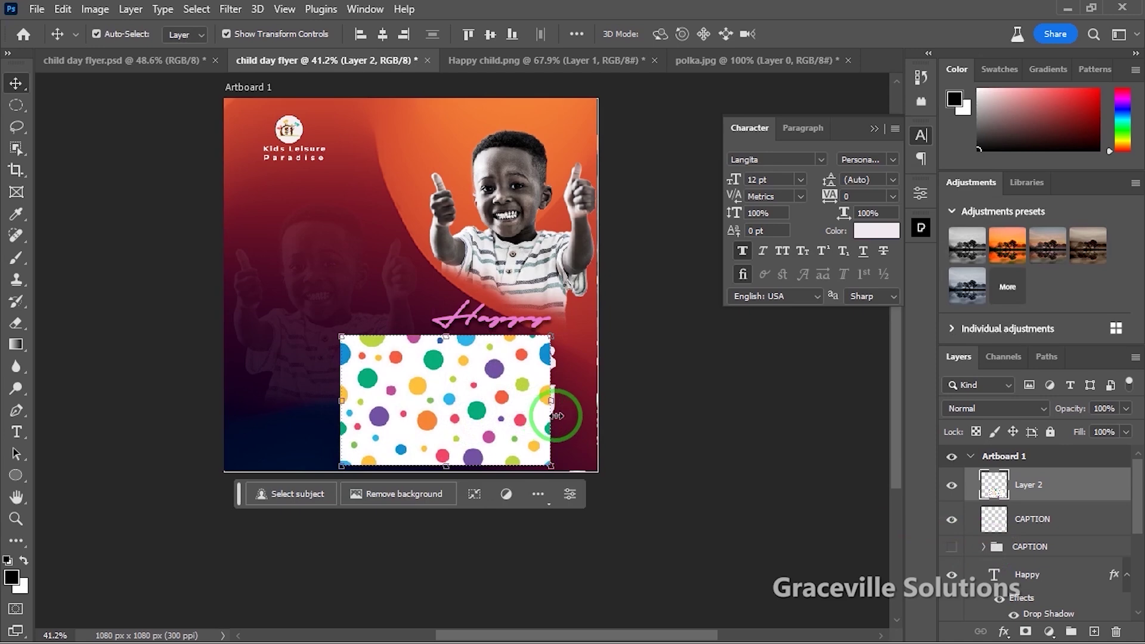
left_click_drag(556, 401, 573, 399)
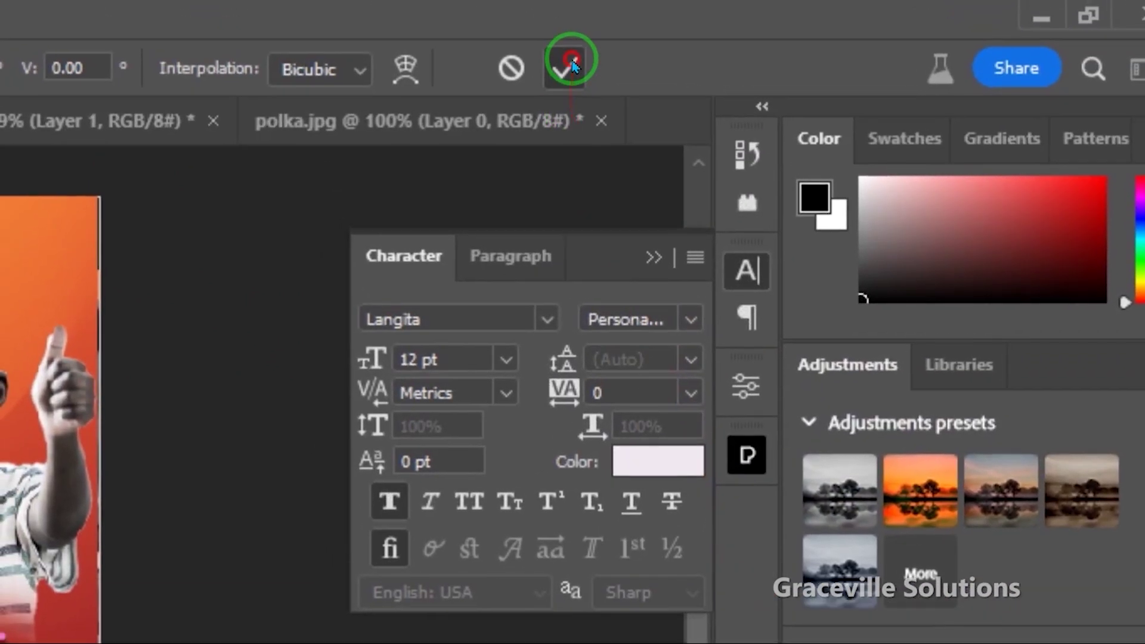
left_click(571, 63)
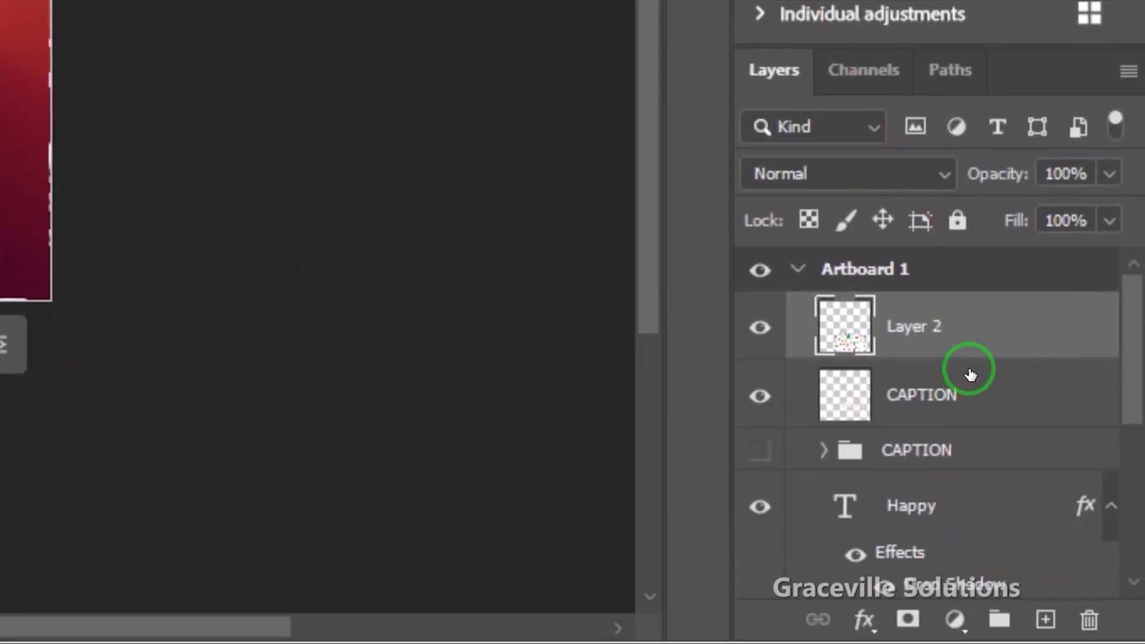
Step: Clip the polka dot layer to the rasterized CAPTION layer and shift the pattern upward within the letters
right_click(974, 332)
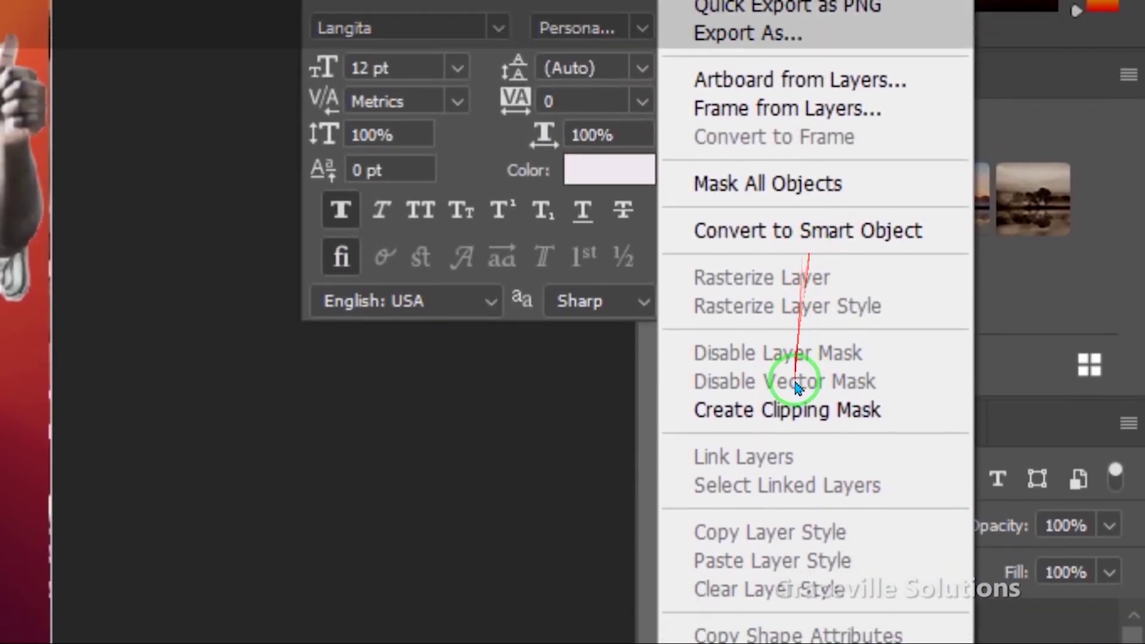
left_click(787, 422)
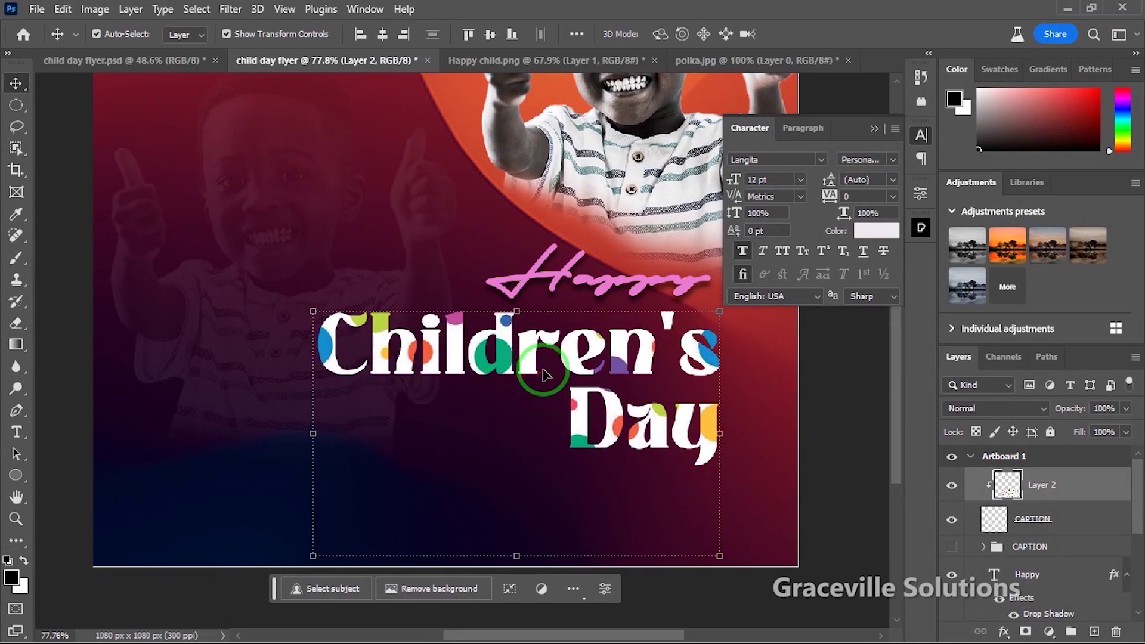
scroll(542, 375, "up", 2)
left_click_drag(525, 361, 520, 316)
scroll(521, 316, "down", 3)
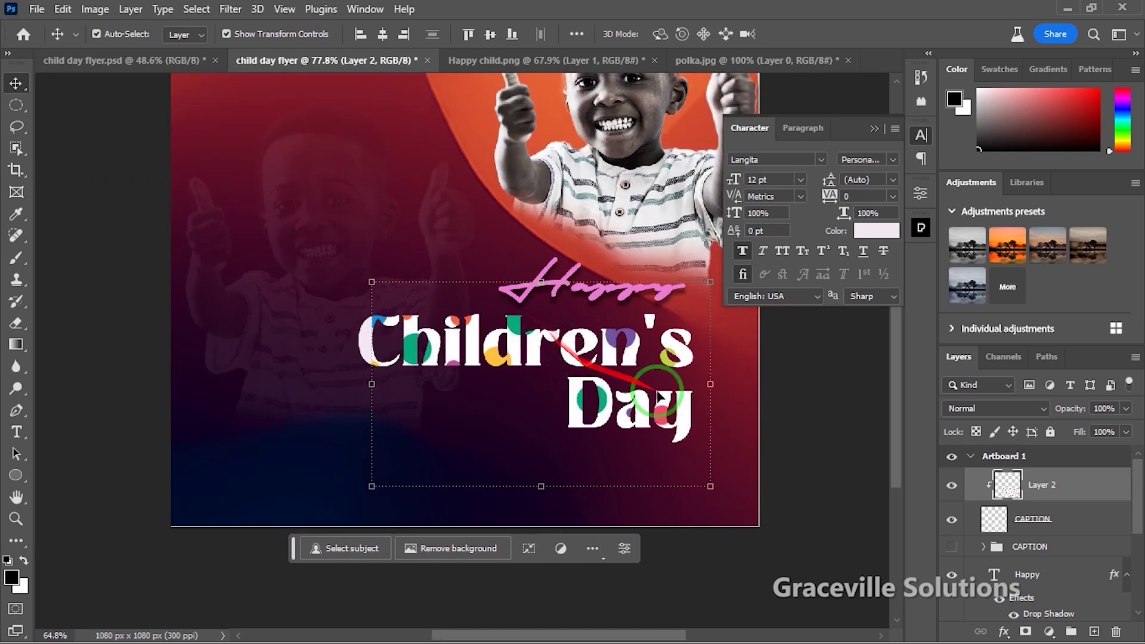
Step: Add a 3 px outside stroke to the rasterized CAPTION layer through its blending options
left_click(809, 427)
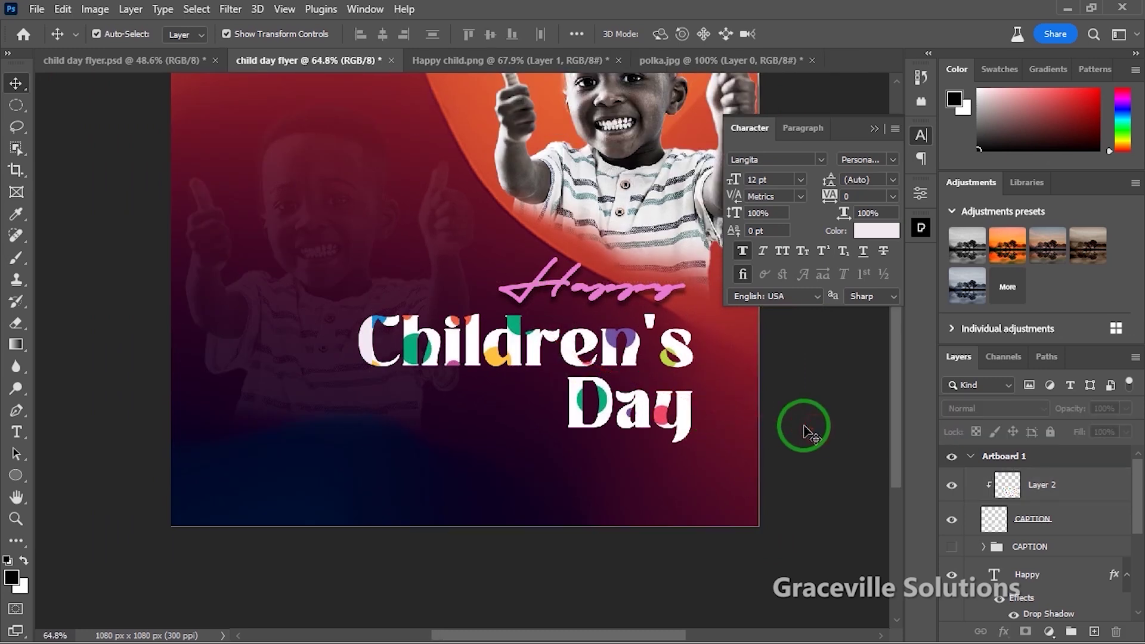
left_click(1067, 520)
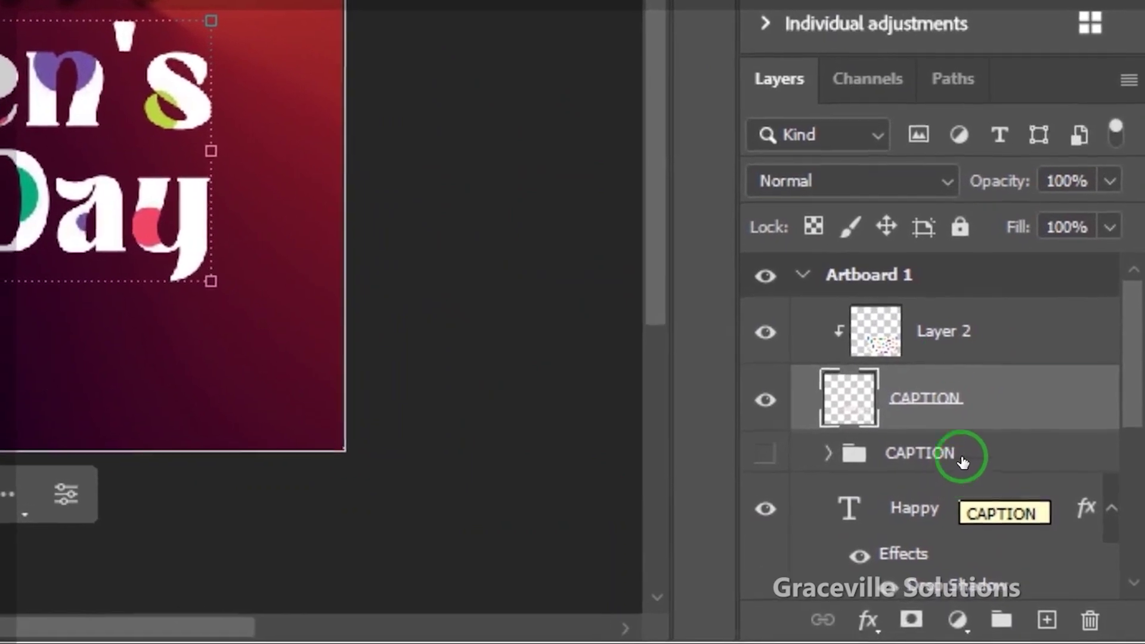
right_click(980, 403)
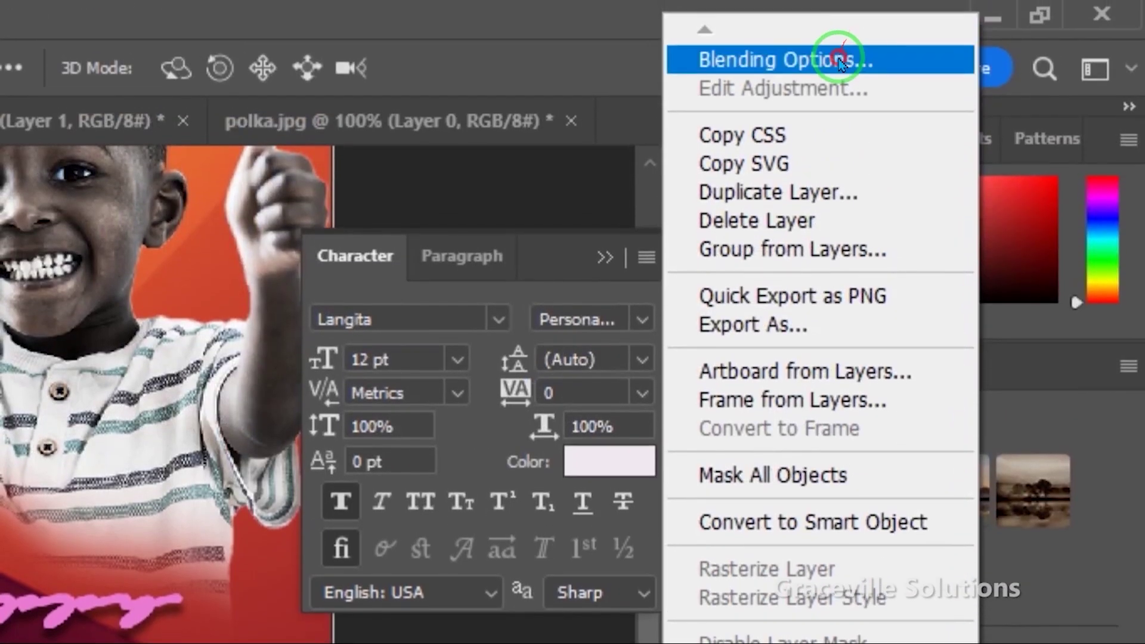
left_click(841, 59)
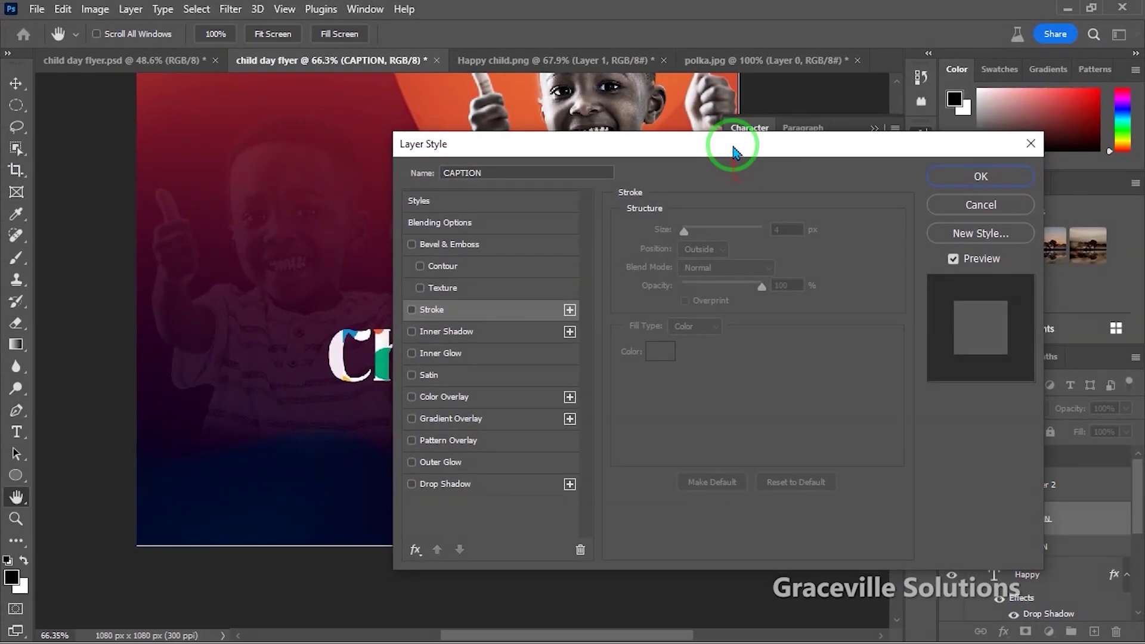
left_click_drag(735, 152, 947, 126)
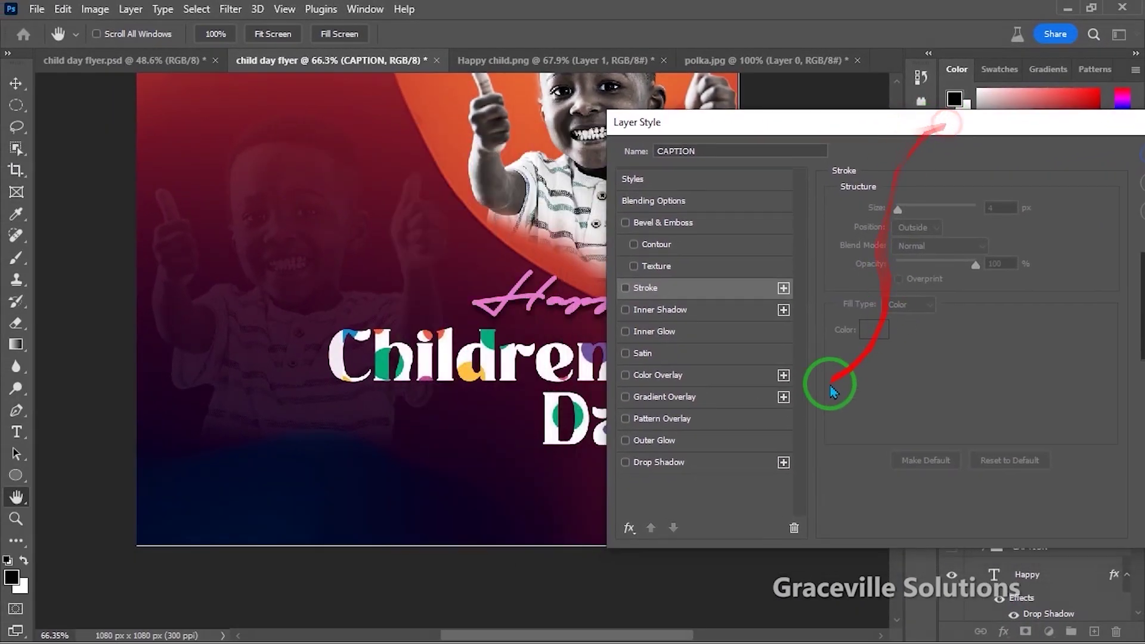
left_click(625, 289)
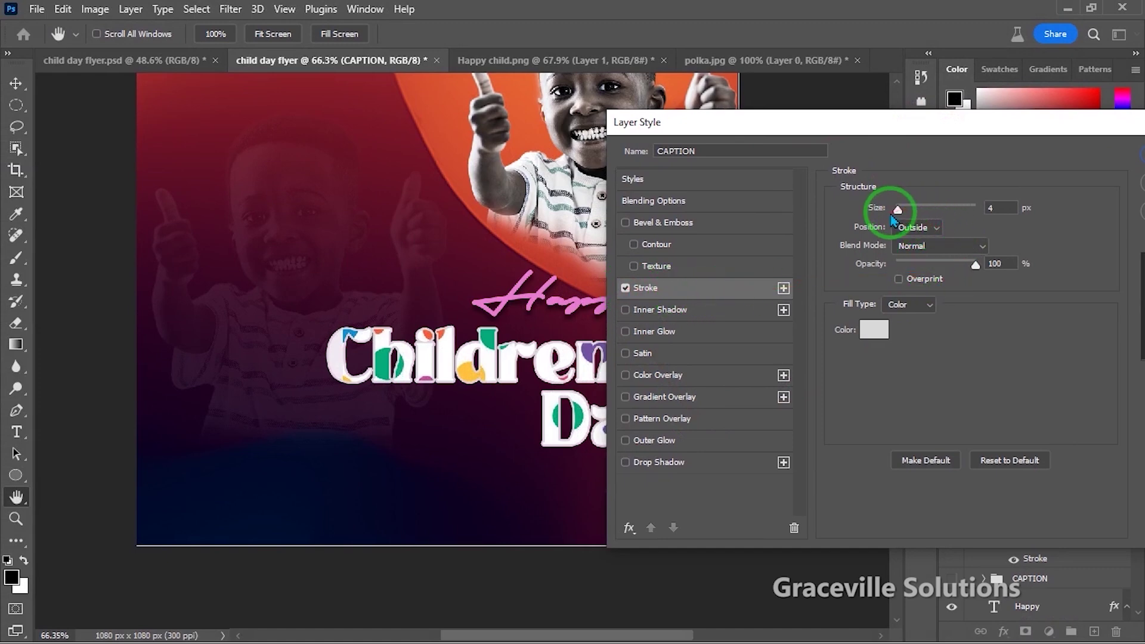
mouse_move(899, 213)
left_mouse_down()
mouse_move(912, 210)
mouse_move(895, 212)
left_mouse_up()
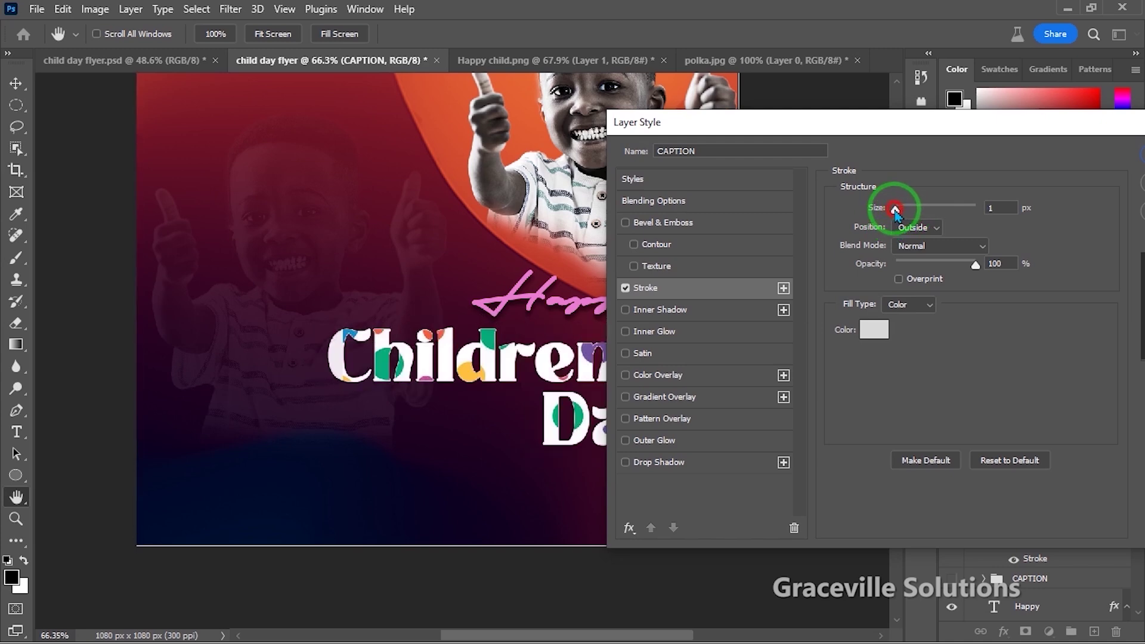
left_click_drag(898, 214, 899, 214)
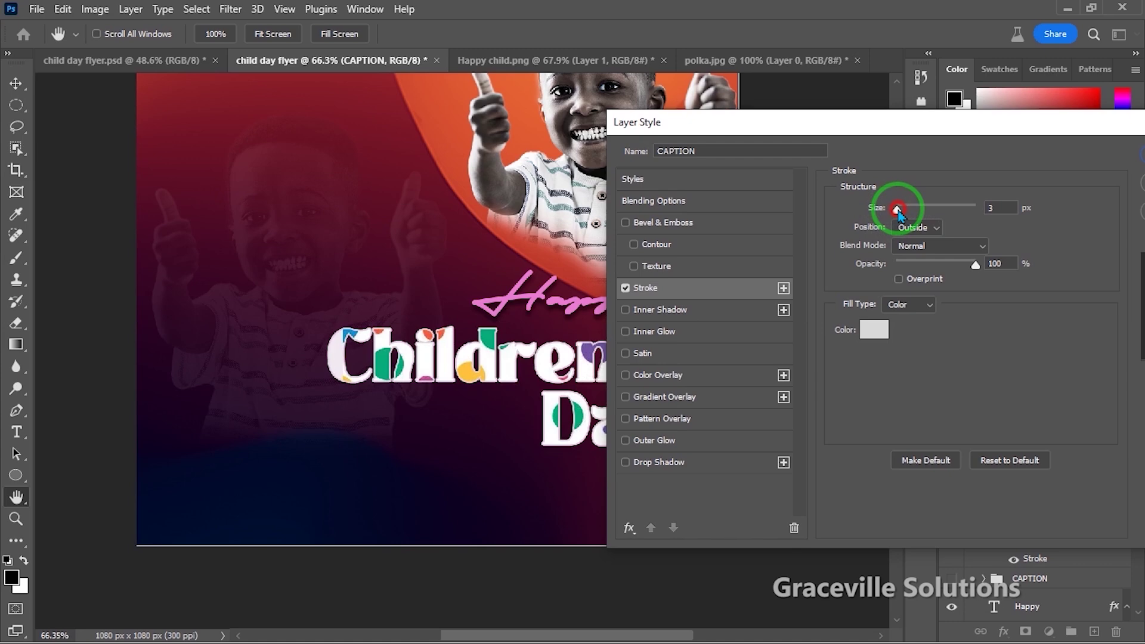
Step: Add a Bevel & Emboss effect to the CAPTION layer with Emboss style, size 9 px and soften 2 px
left_click_drag(953, 127, 980, 131)
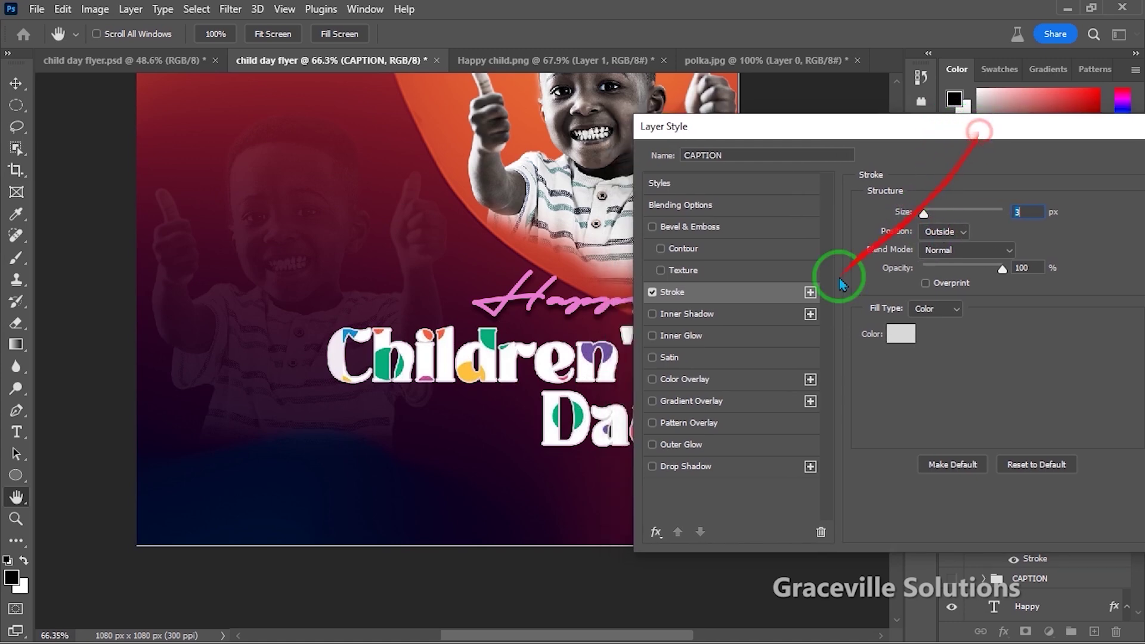
left_click(653, 227)
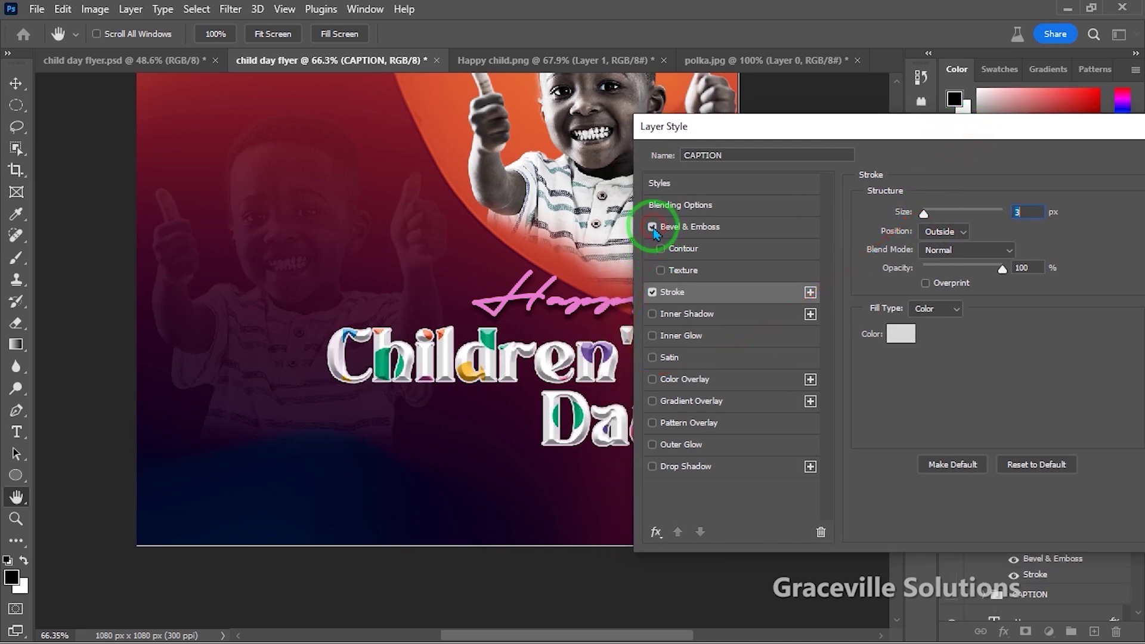
left_click(736, 230)
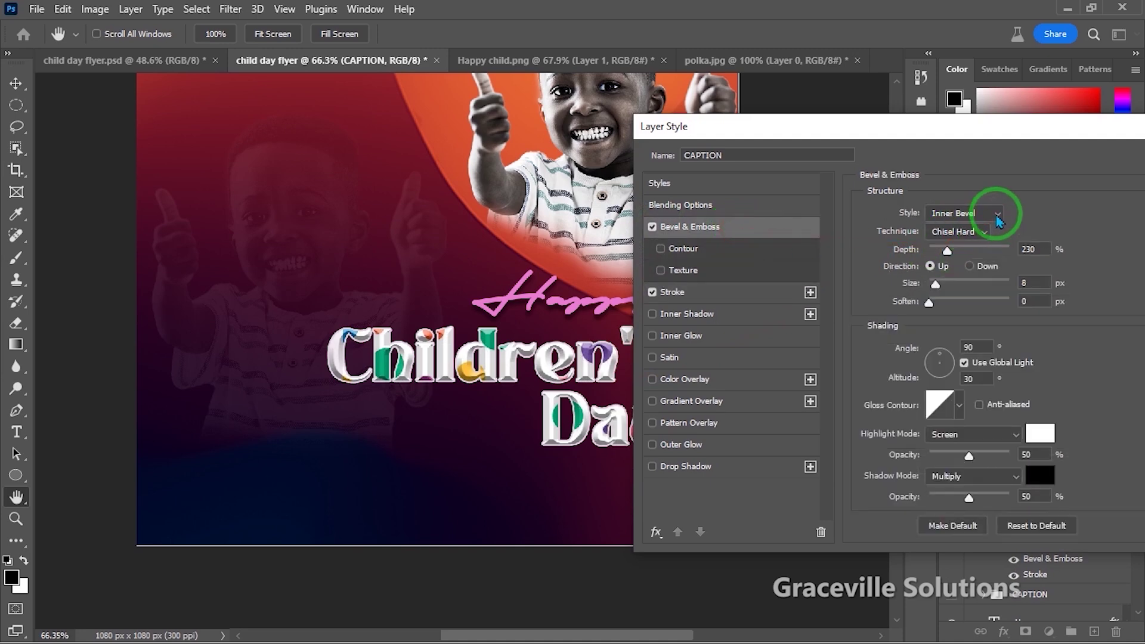
left_click(934, 269)
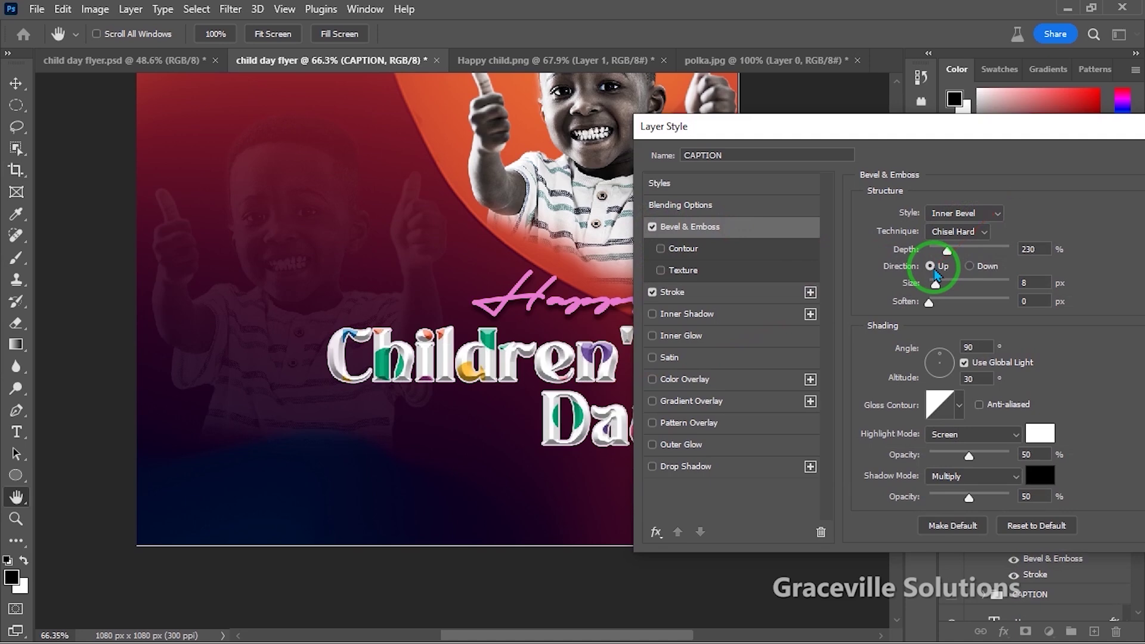
left_click(991, 213)
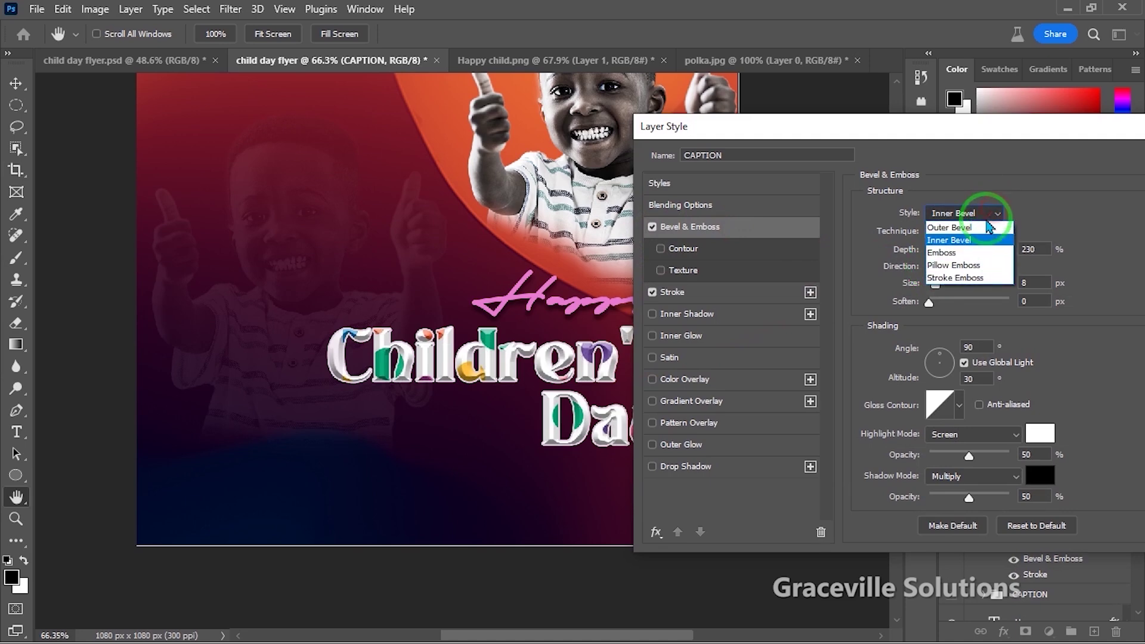
left_click(973, 253)
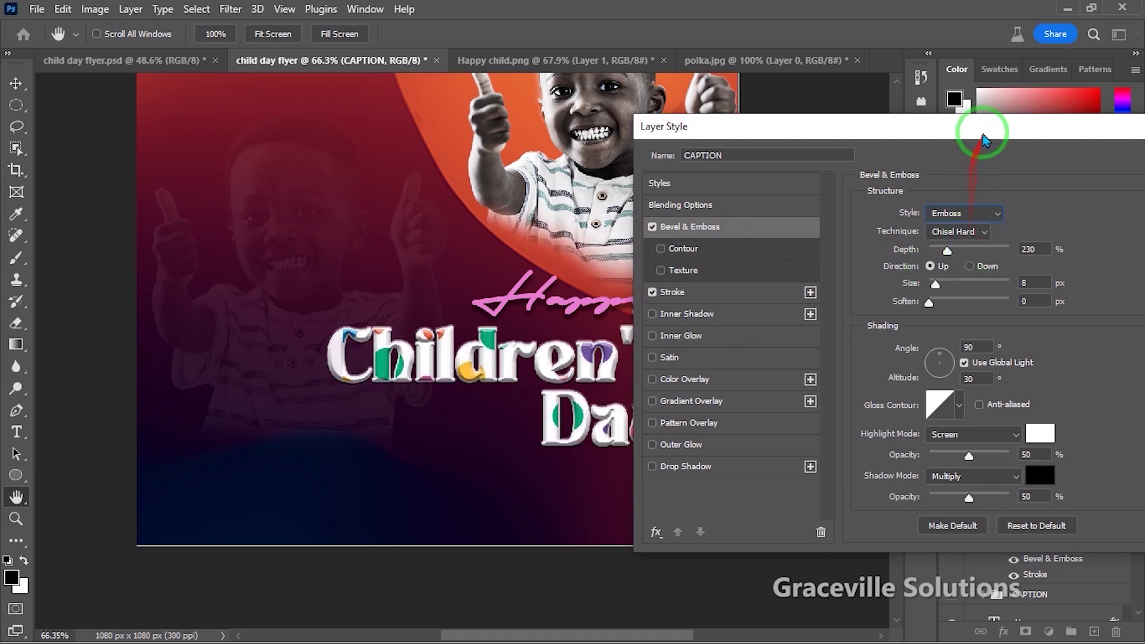
left_click_drag(984, 128, 1030, 129)
left_click_drag(982, 284, 985, 308)
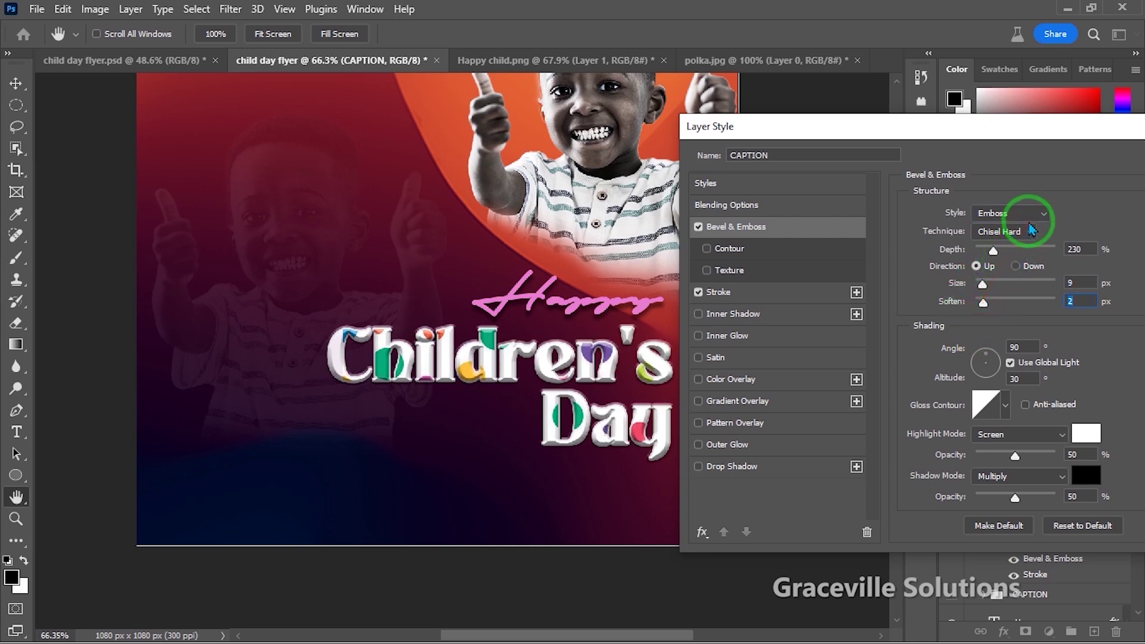
Step: Add an outer glow in the sampled red c84938 with Normal blend mode and 64% opacity, and apply the layer styles
left_click_drag(980, 133, 959, 126)
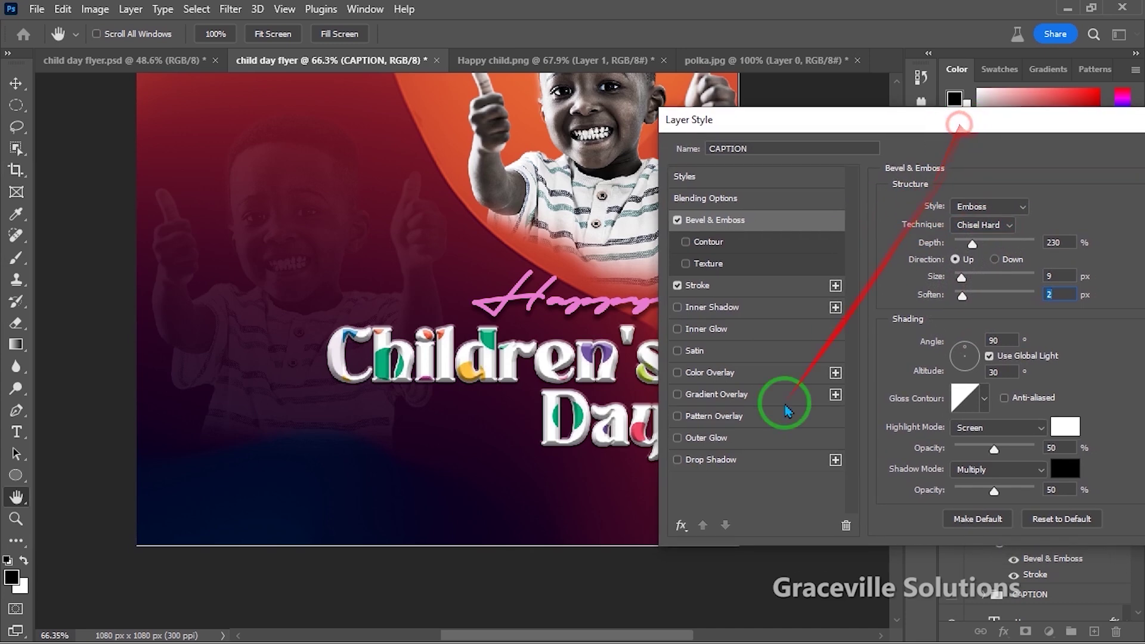
left_click(678, 439)
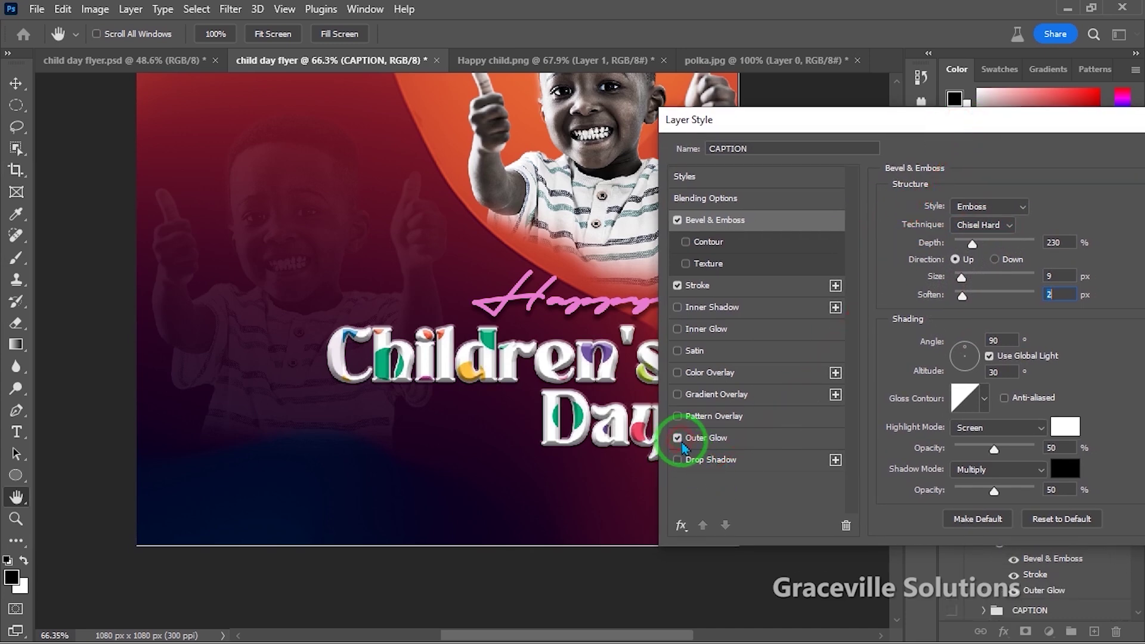
left_click(706, 438)
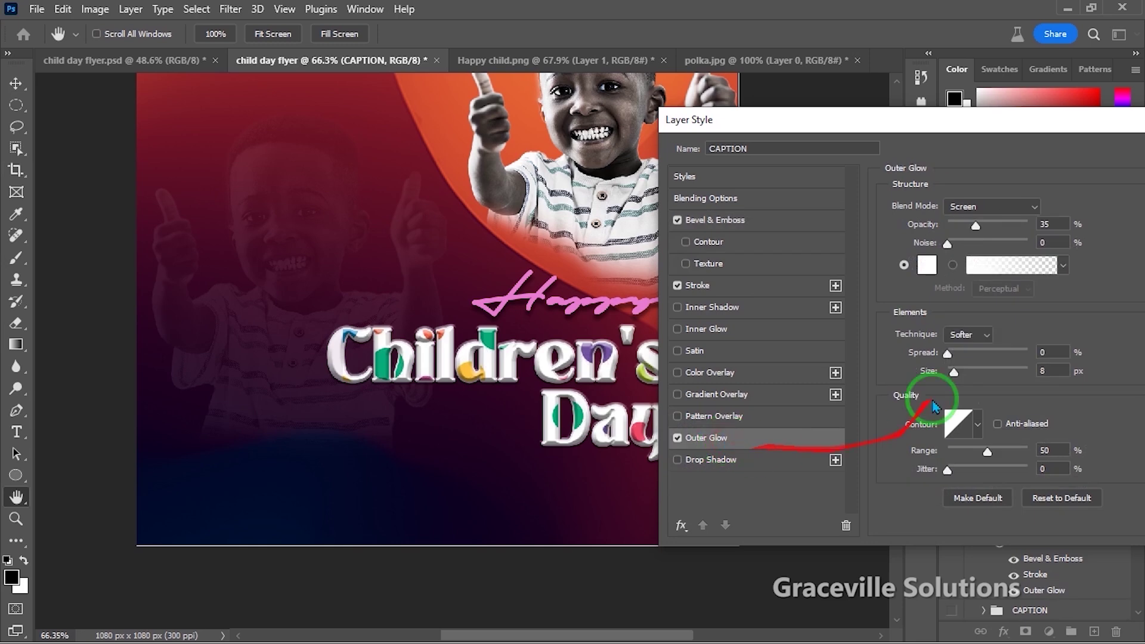
left_click(927, 264)
left_click(508, 232)
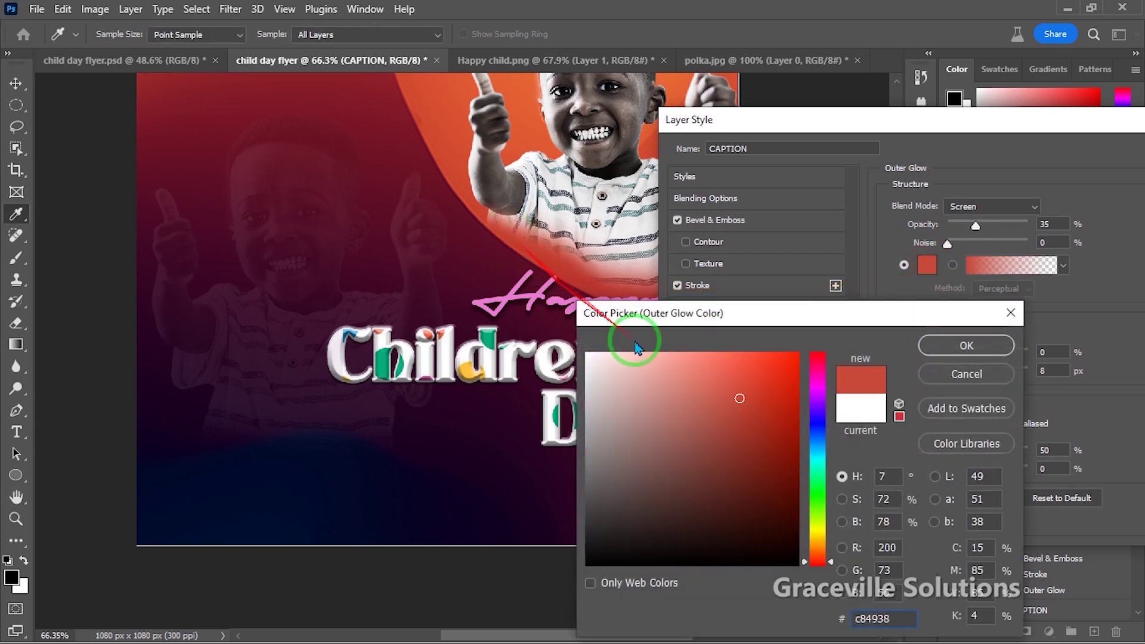
left_click(954, 346)
left_click_drag(976, 225, 1001, 227)
left_click(1002, 209)
left_click(993, 225)
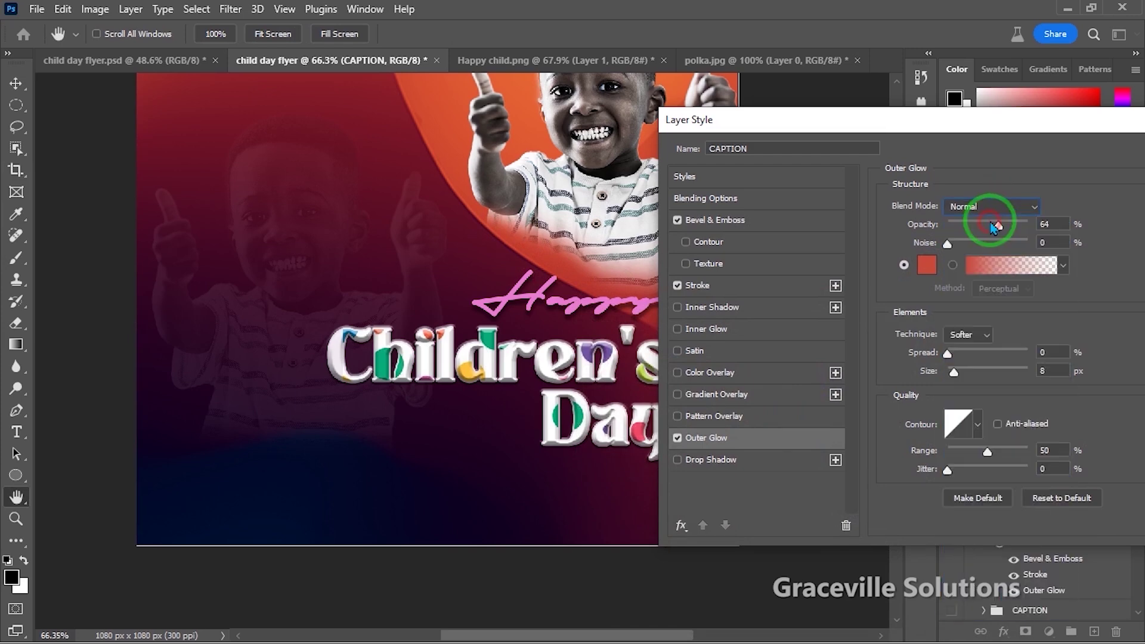
left_click_drag(932, 130, 357, 294)
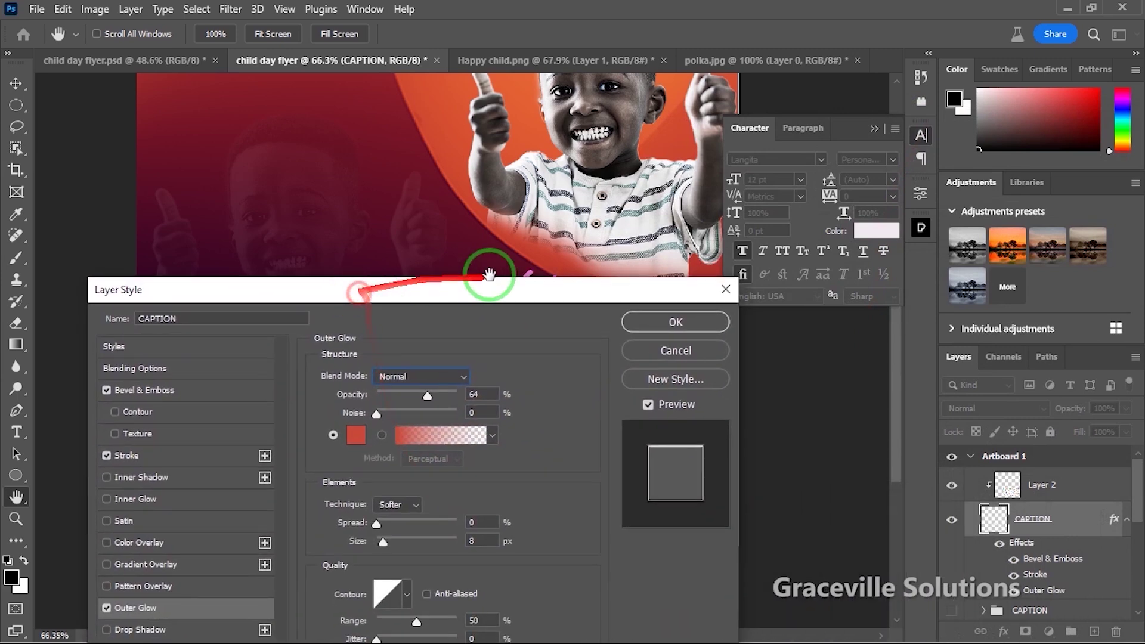
left_click(676, 322)
Step: Examine the embossed "Children's Day" text within the whole flyer and collapse the Character settings that cover the artwork
key("ctrl+0")
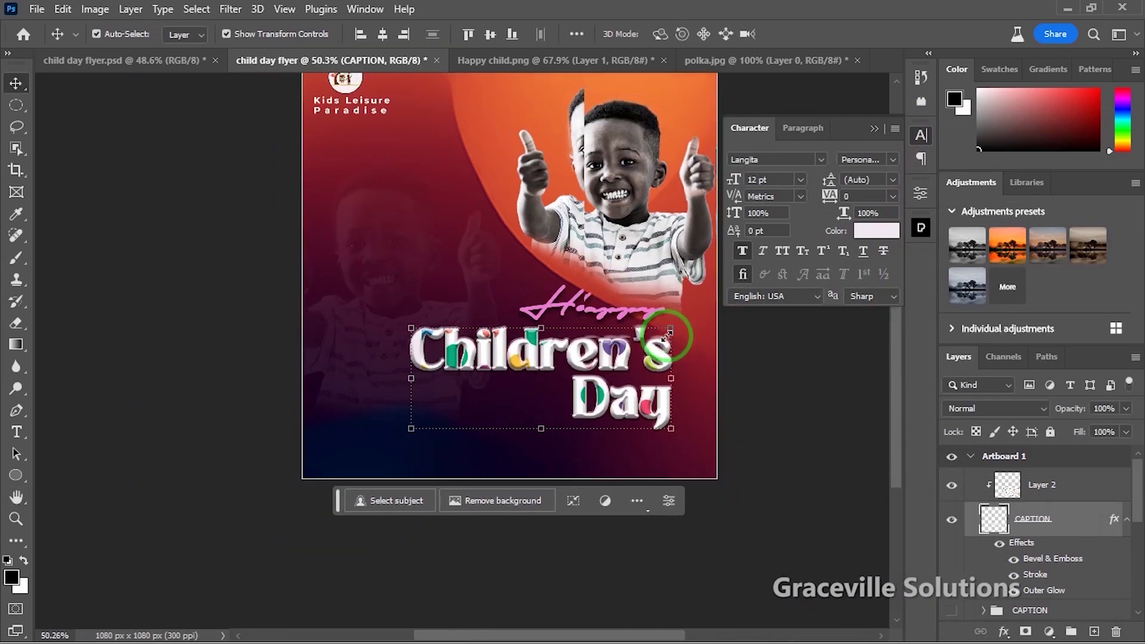
scroll(416, 325, "down", 3)
scroll(417, 321, "up", 2)
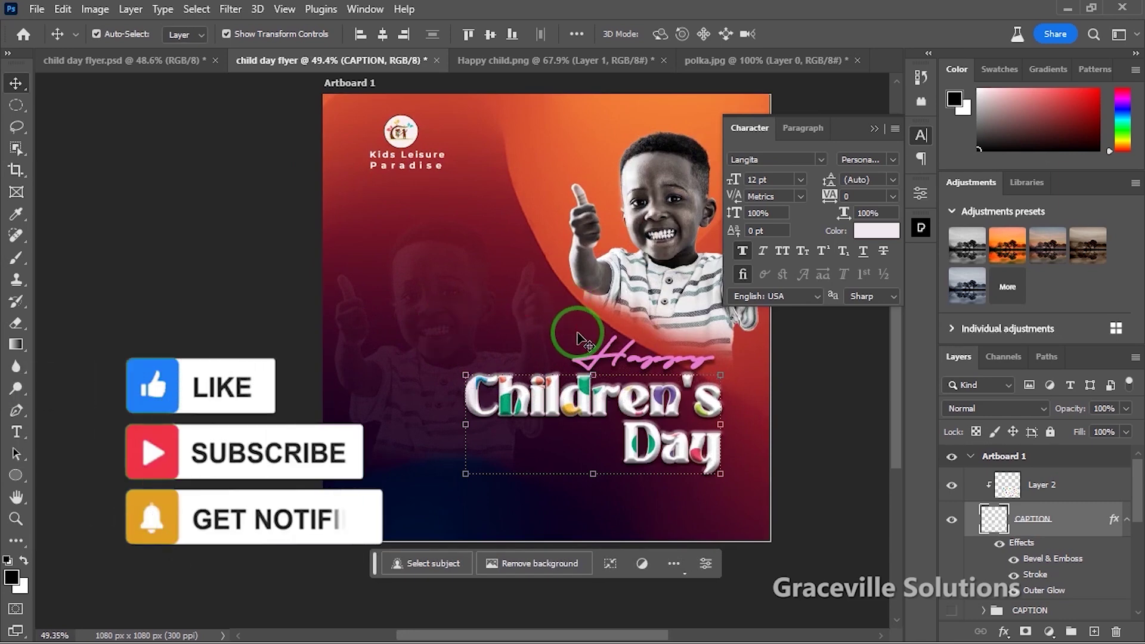
scroll(584, 340, "up", 1)
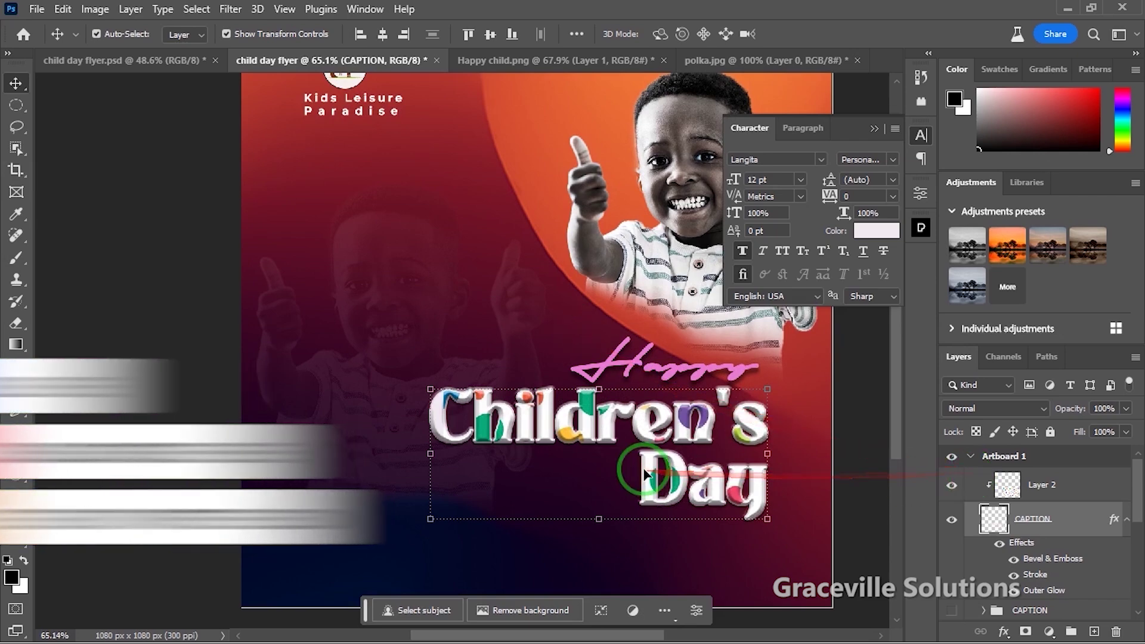
scroll(644, 468, "up", 1)
scroll(644, 474, "down", 2)
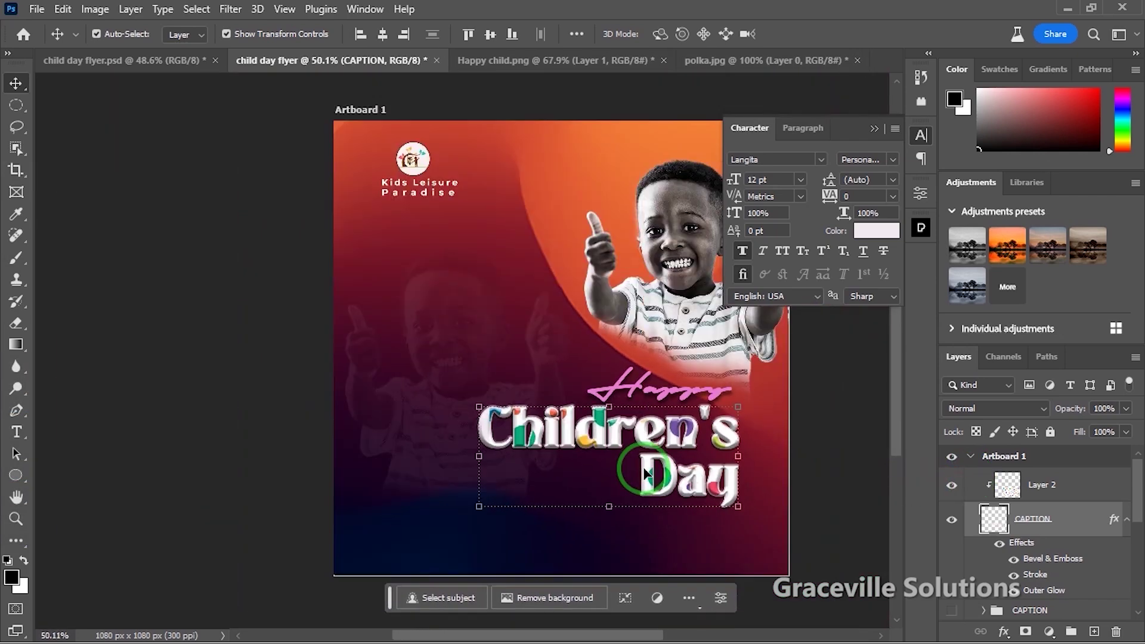
scroll(644, 474, "up", 2)
left_click(874, 129)
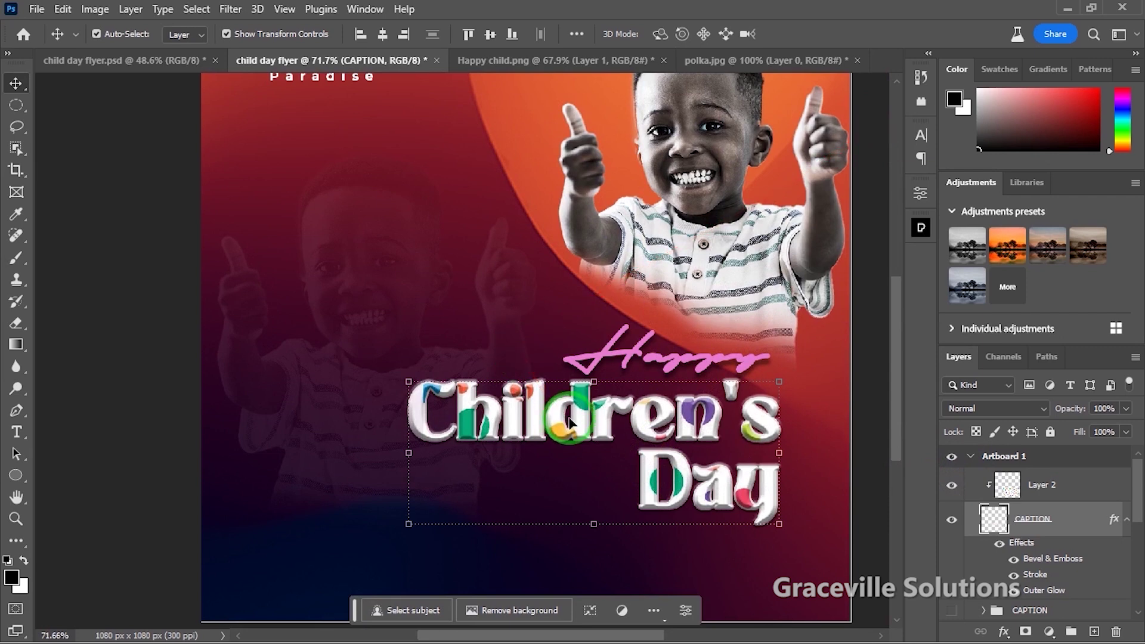
Step: Draw a rectangle about 419 x 57 px below the "Children's Day" text, near the flyer's lower edge
left_click_drag(561, 422, 491, 319)
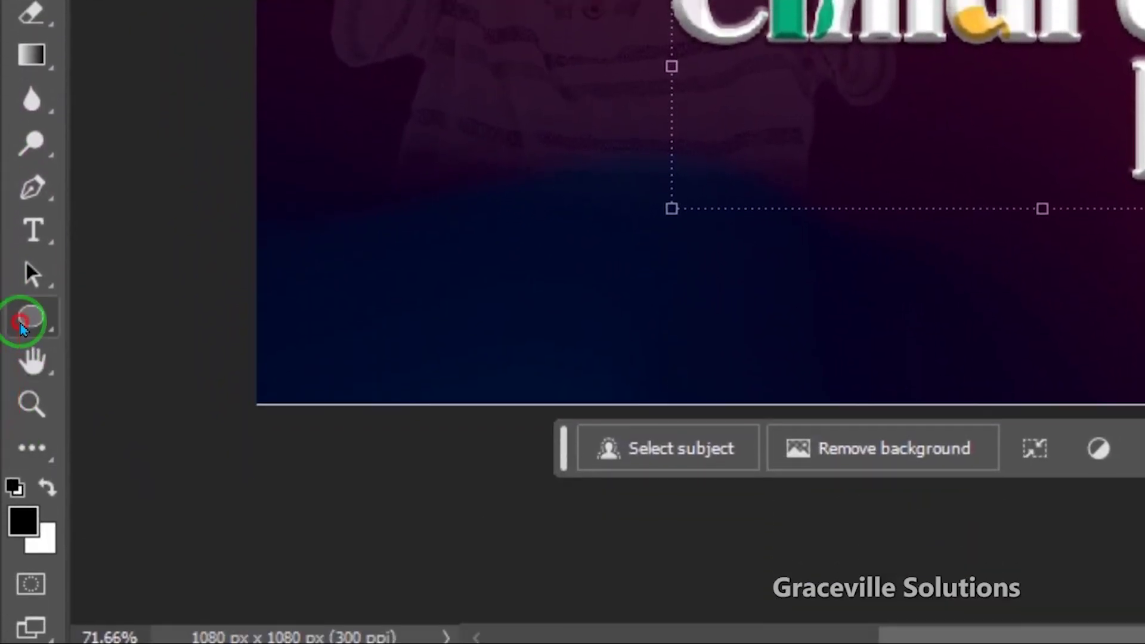
right_click(22, 327)
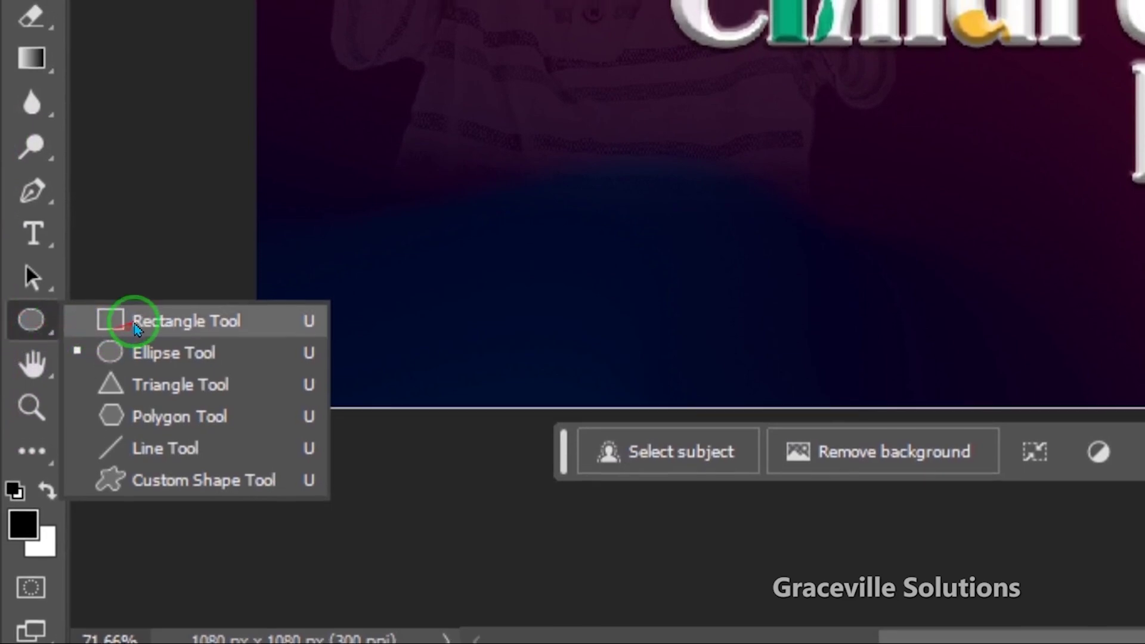
left_click(110, 318)
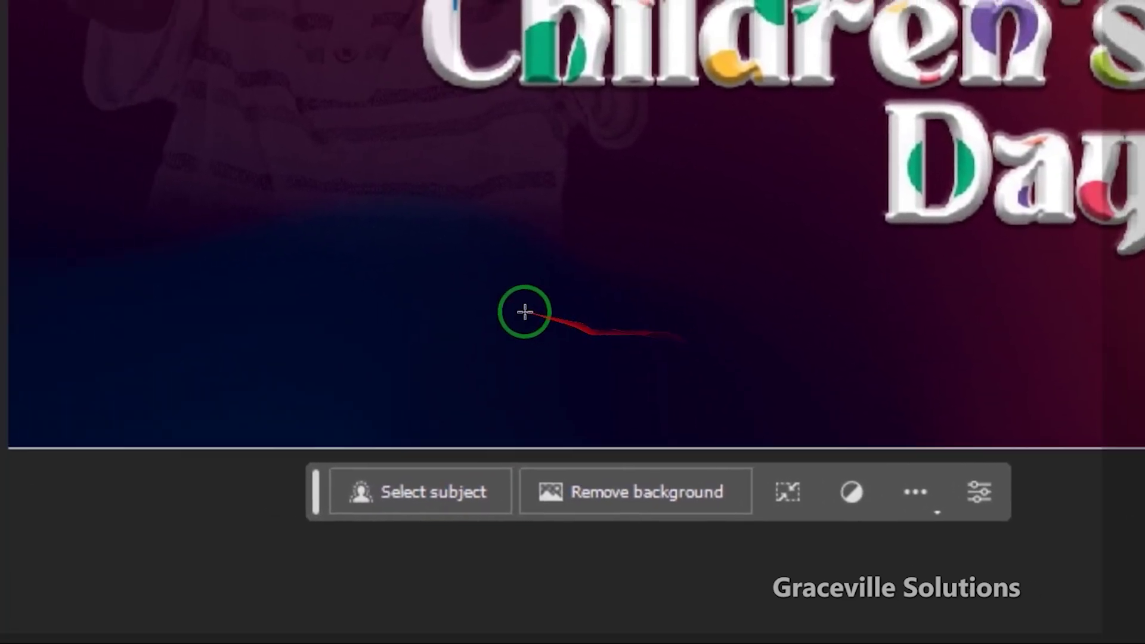
left_click_drag(534, 319, 1040, 348)
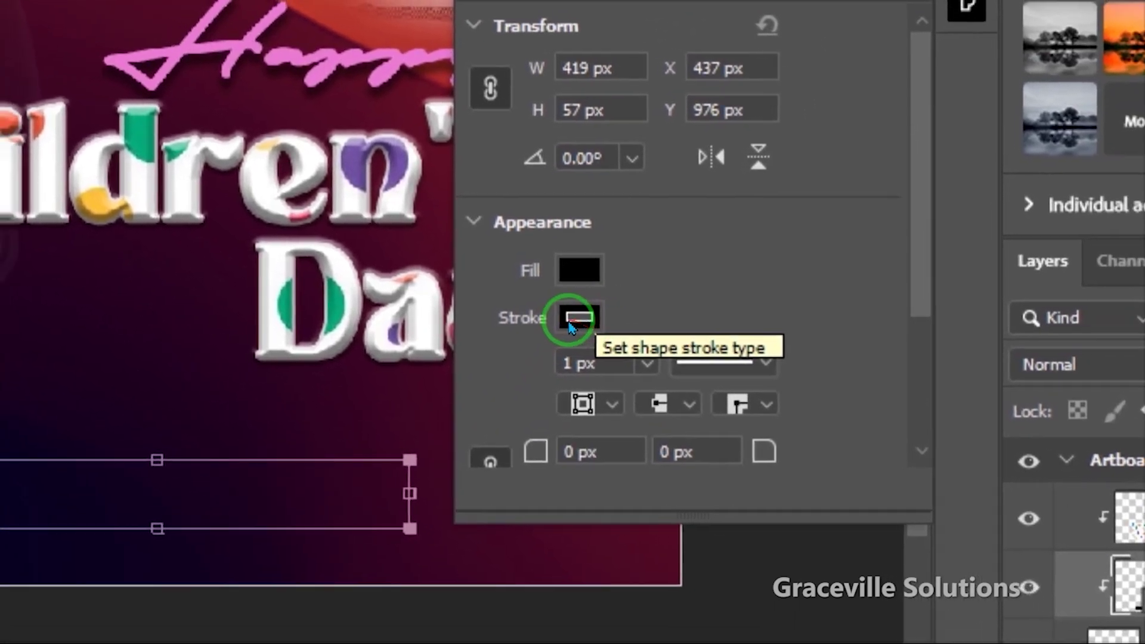
Step: Give the new rectangle a pink stroke with the dotted line style
left_click(655, 240)
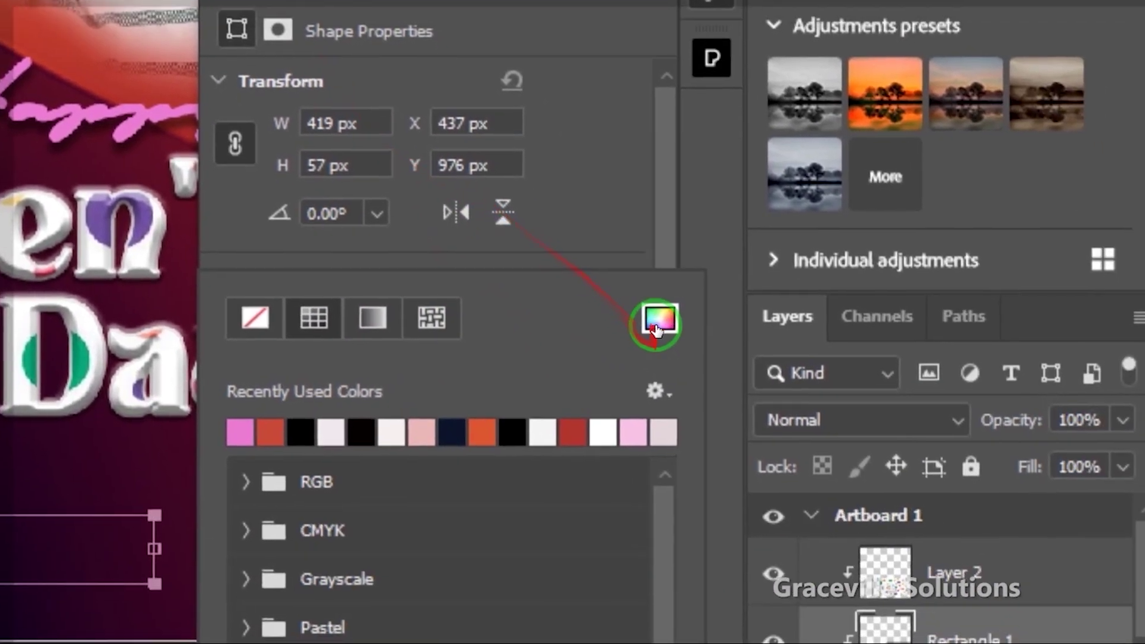
left_click(846, 496)
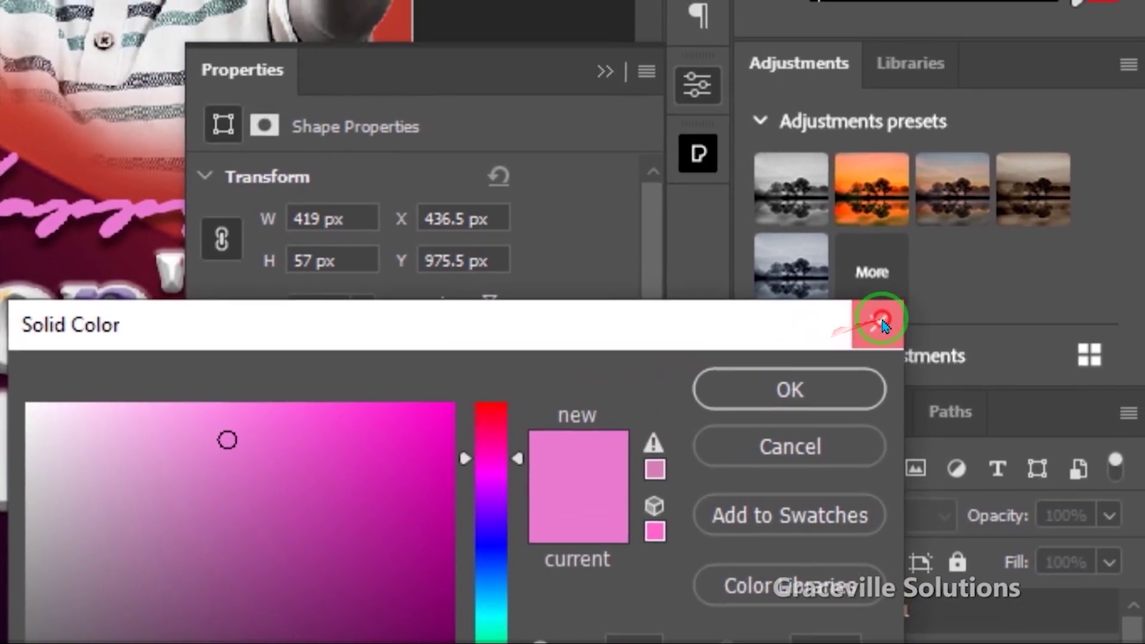
left_click(882, 322)
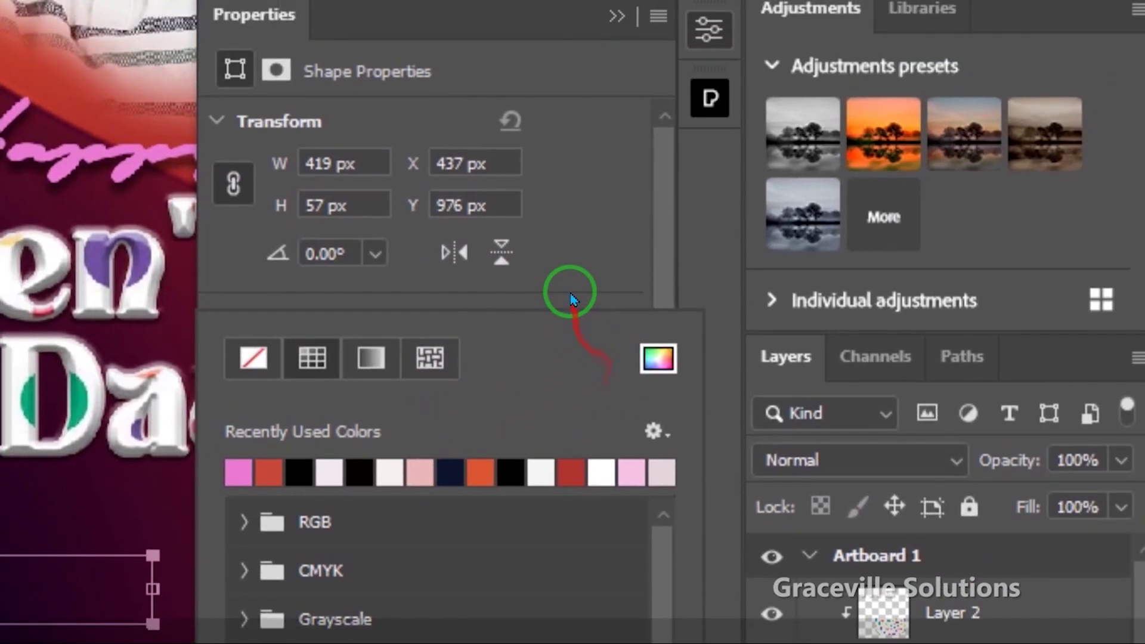
left_click(571, 294)
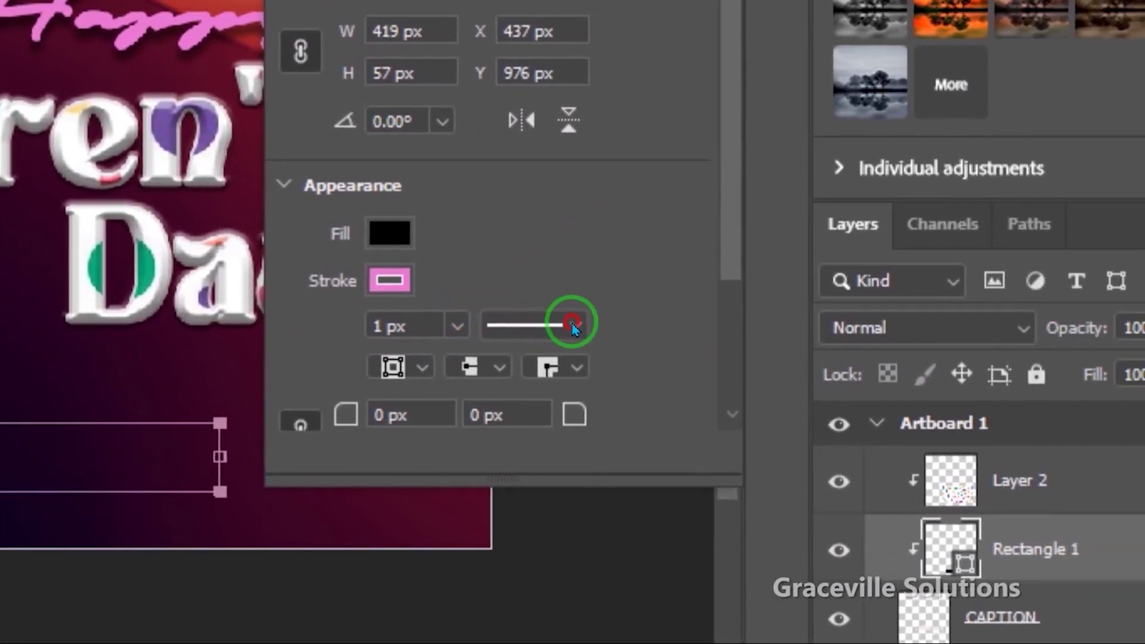
left_click(574, 328)
left_click(574, 378)
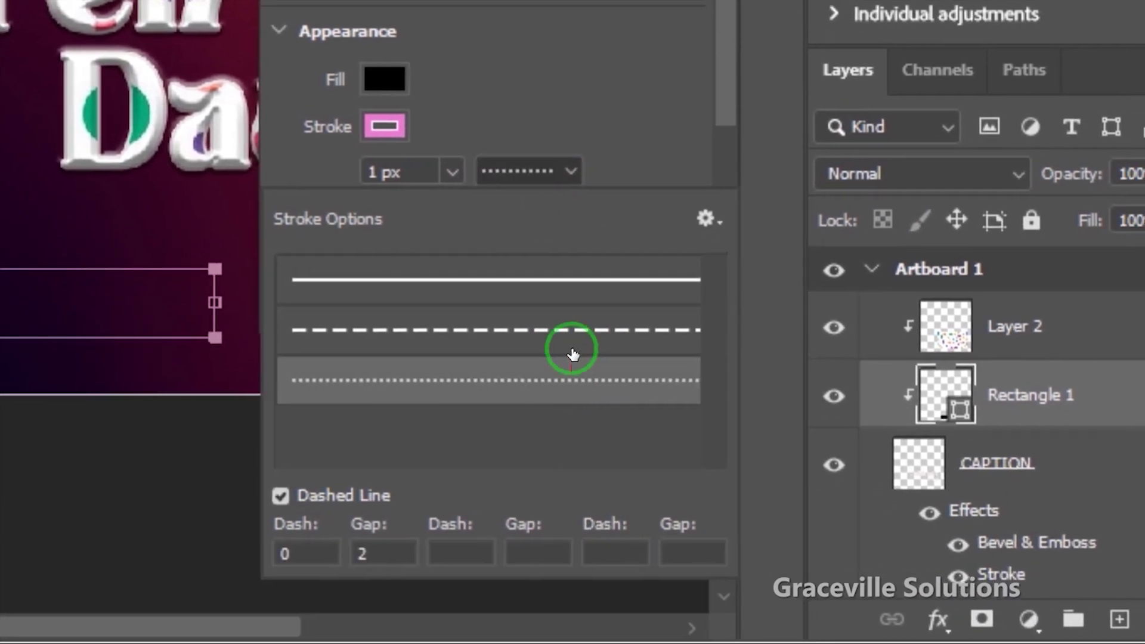
Step: Switch the rectangle's stroke to the dashed line style and set its width to about 10.14 px
left_click(572, 330)
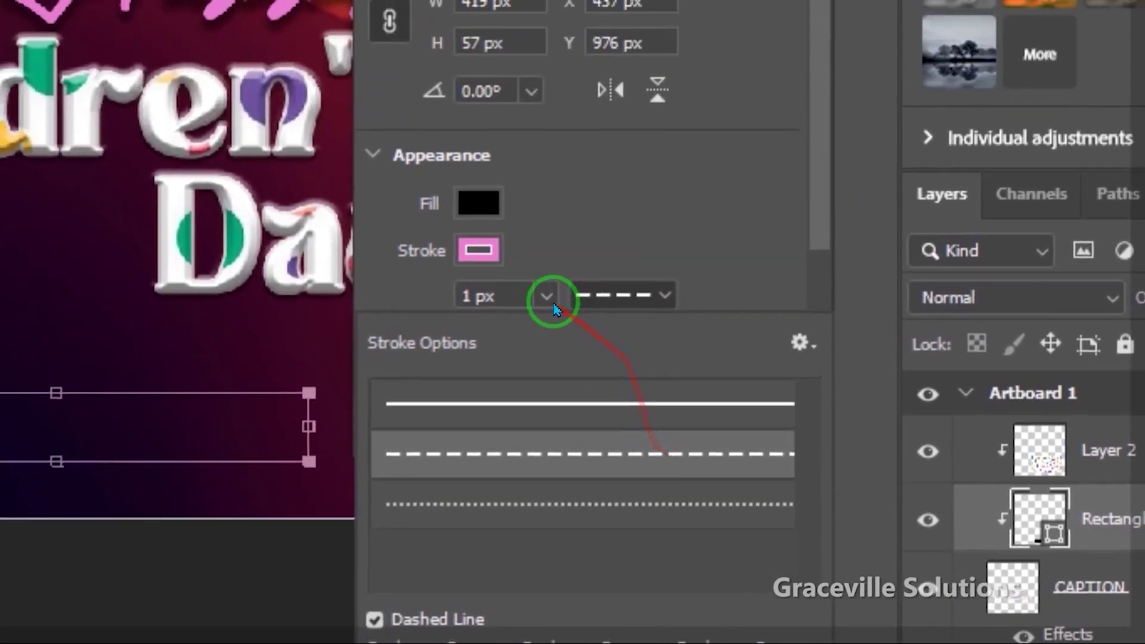
left_click(460, 171)
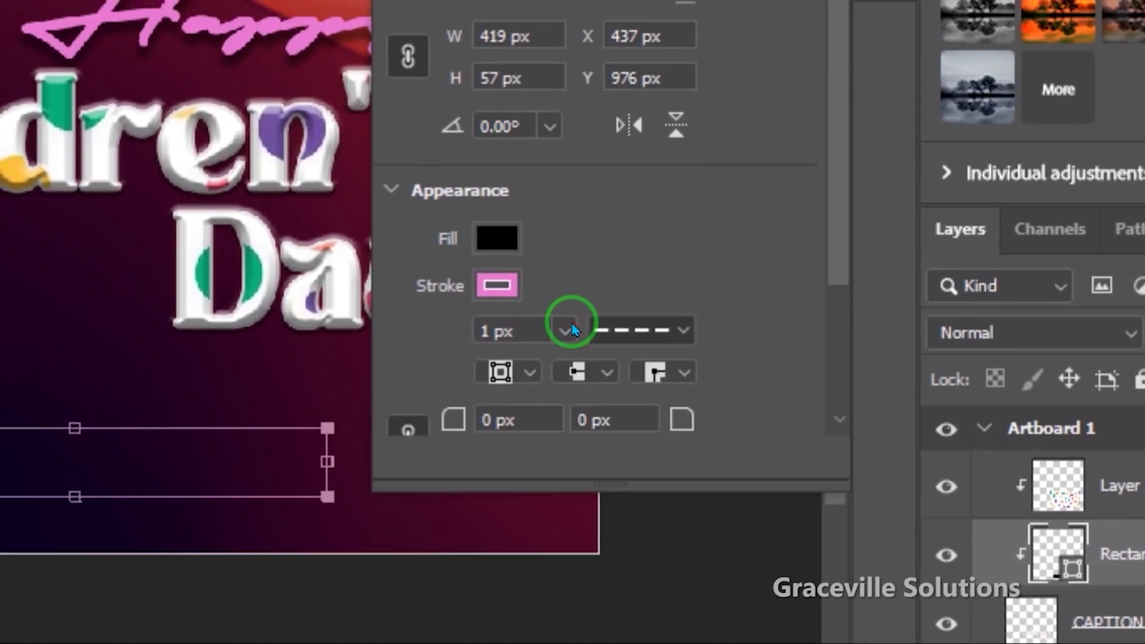
left_click(573, 330)
left_click_drag(577, 382, 589, 381)
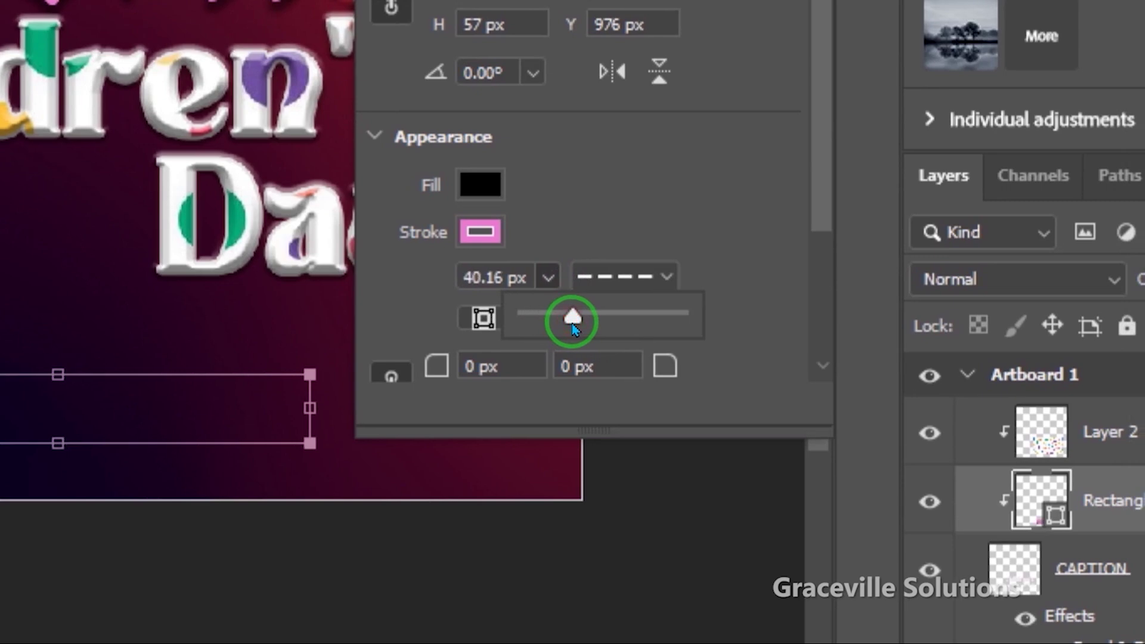
mouse_move(571, 323)
left_mouse_down()
mouse_move(588, 322)
mouse_move(538, 323)
mouse_move(567, 320)
left_mouse_up()
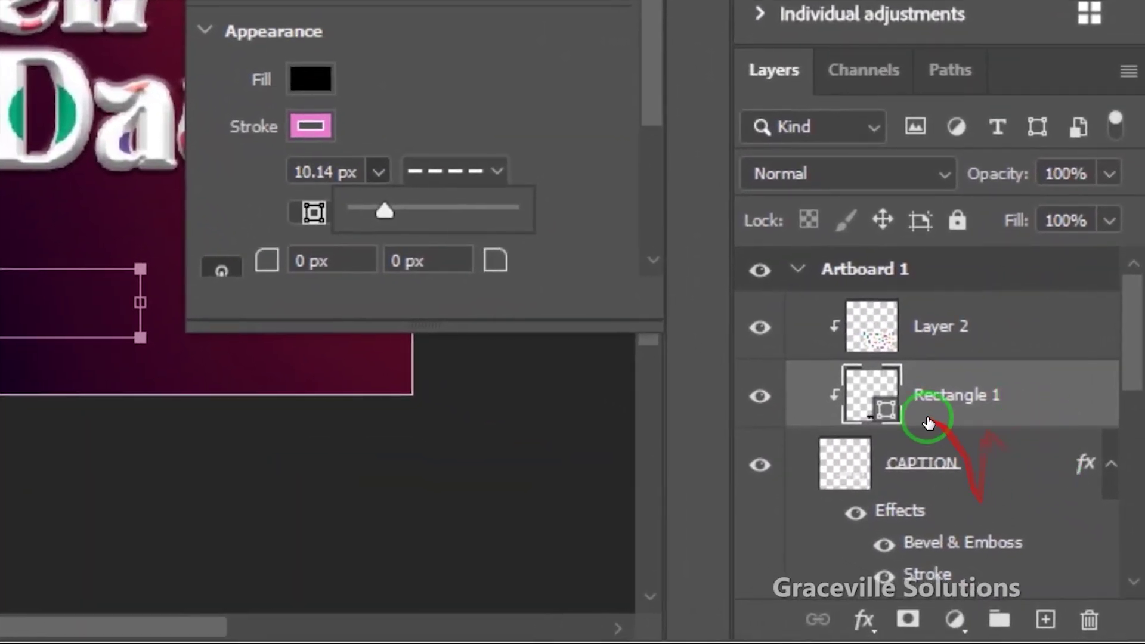
right_click(1000, 413)
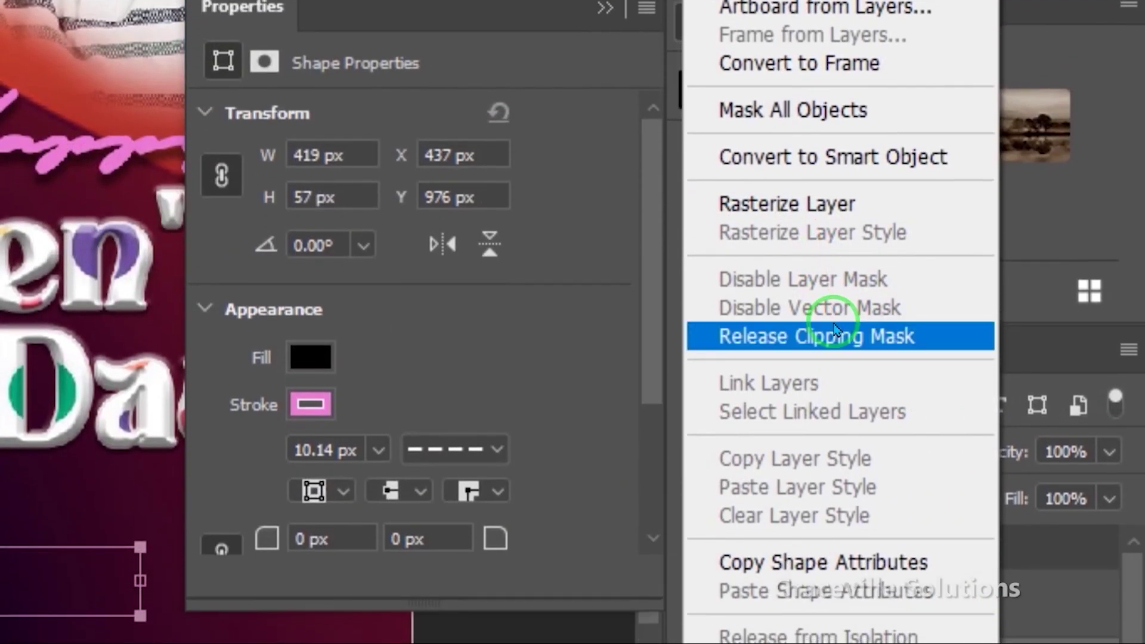
left_click(835, 330)
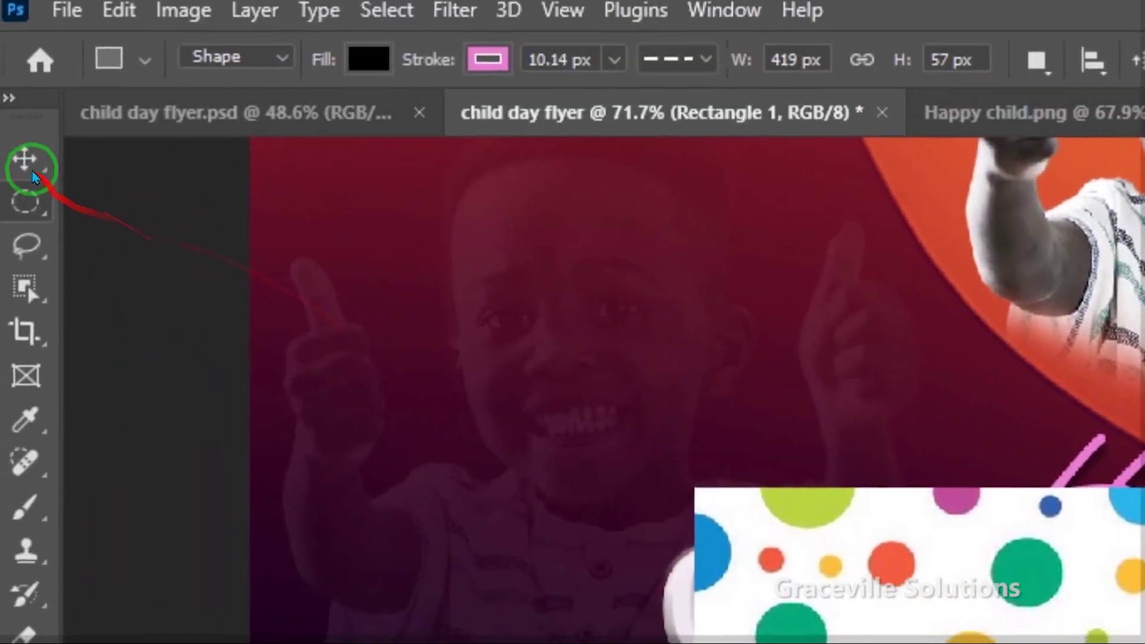
left_click(25, 161)
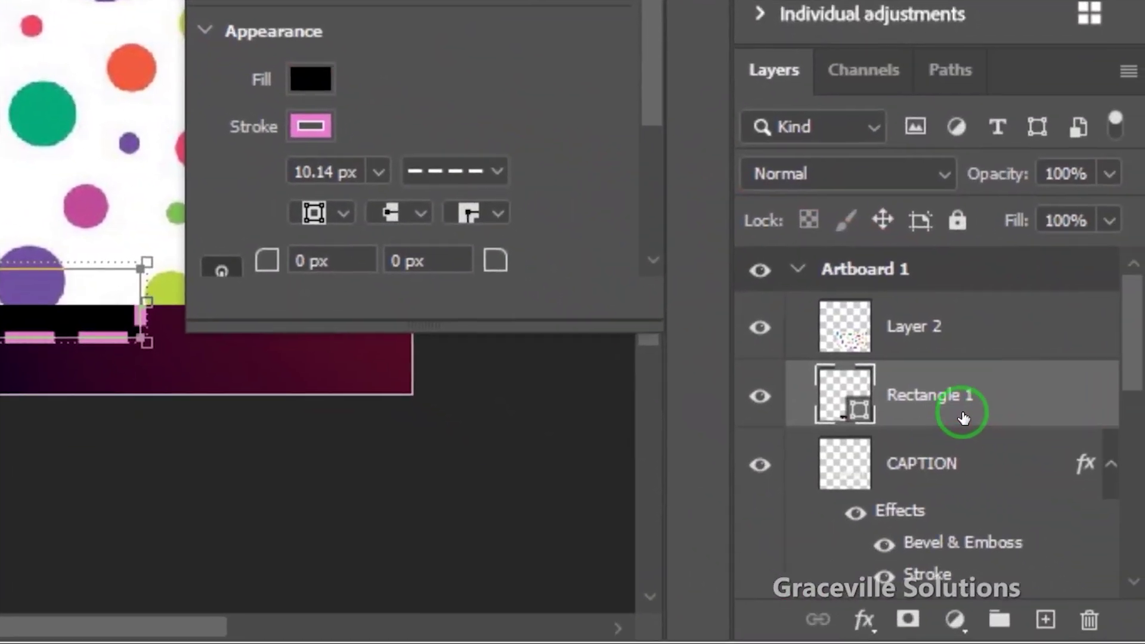
key("ctrl+alt+g")
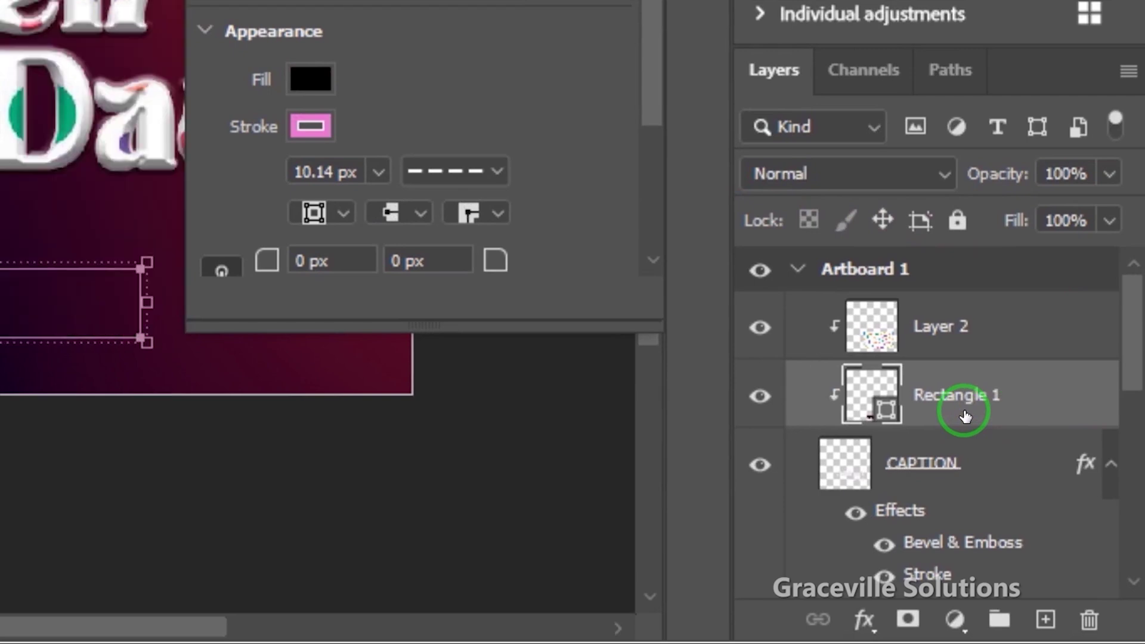
Step: Move the Rectangle 1 layer below the CAPTION text layer, outside the clipping group
left_click_drag(1029, 416, 1106, 549)
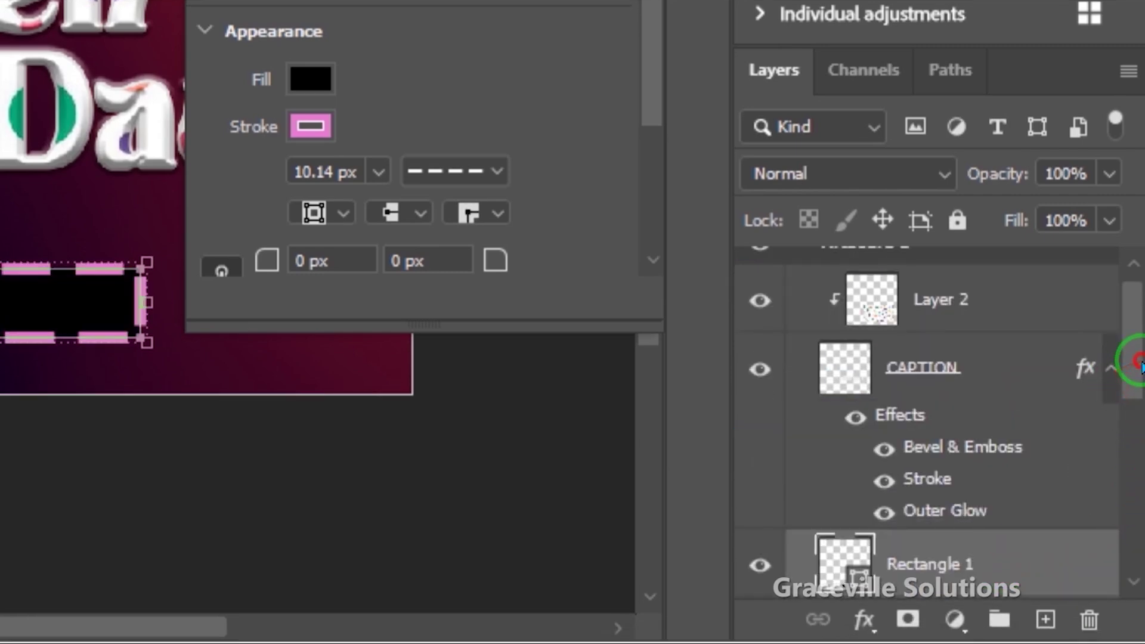
left_click_drag(1139, 363, 1134, 405)
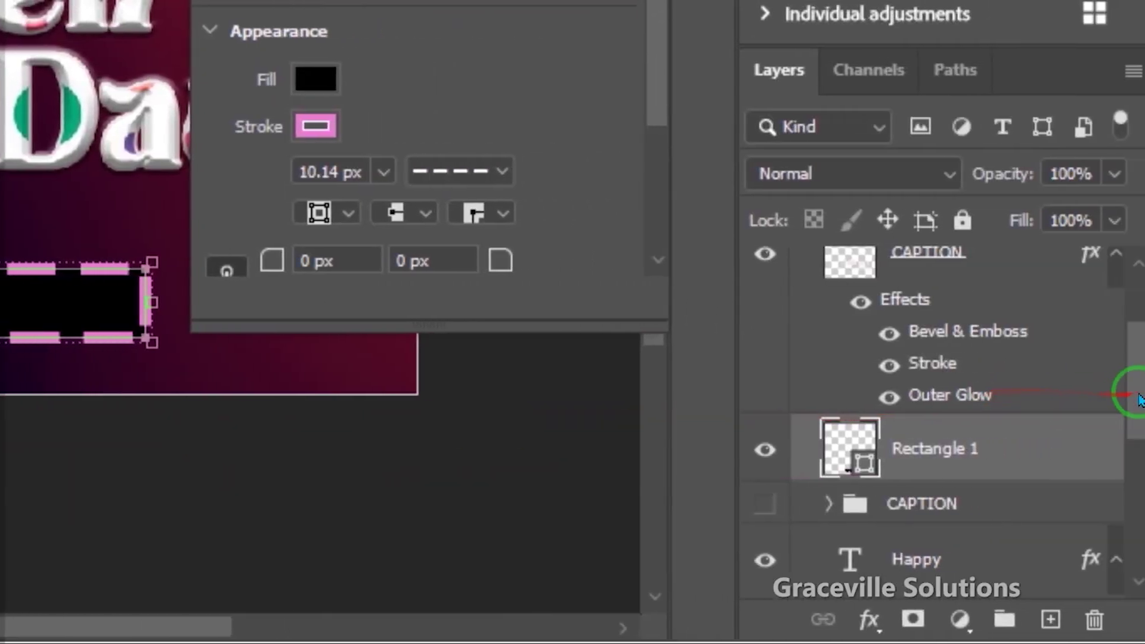
left_click_drag(1134, 391, 1133, 349)
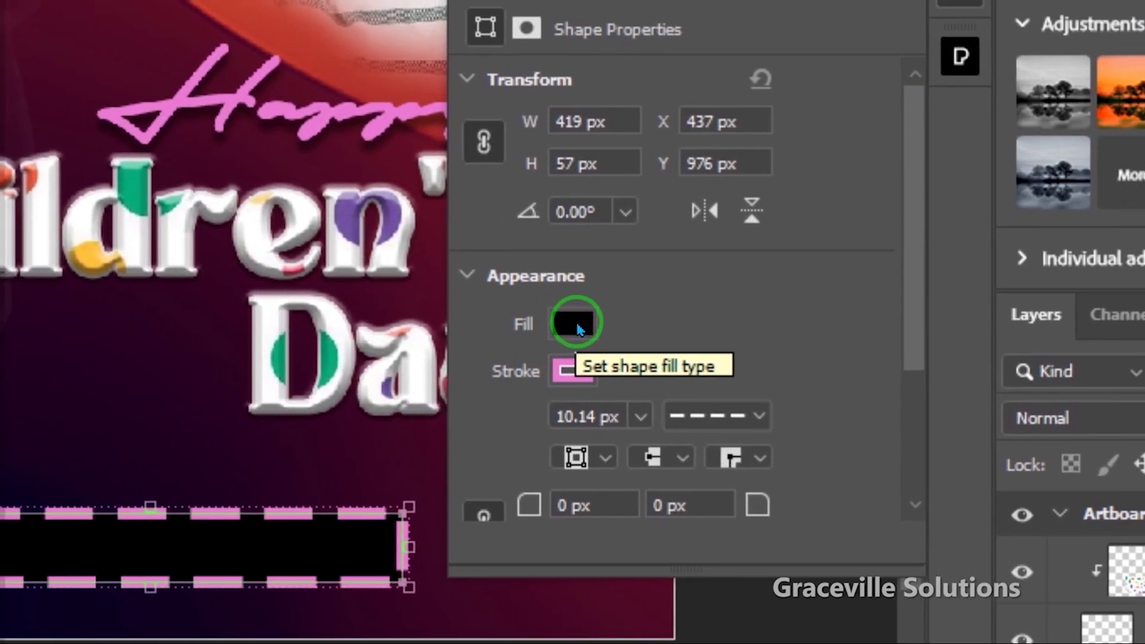
Step: Remove the rectangle's fill and thin its dashed pink stroke to about 7.41 px
left_click(571, 325)
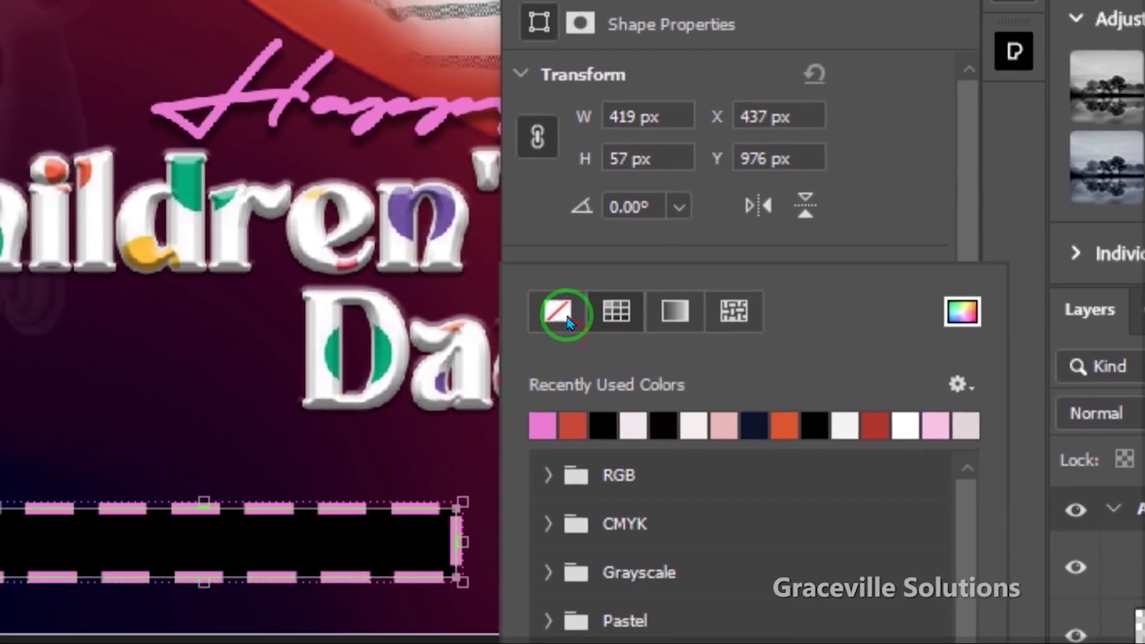
left_click(499, 316)
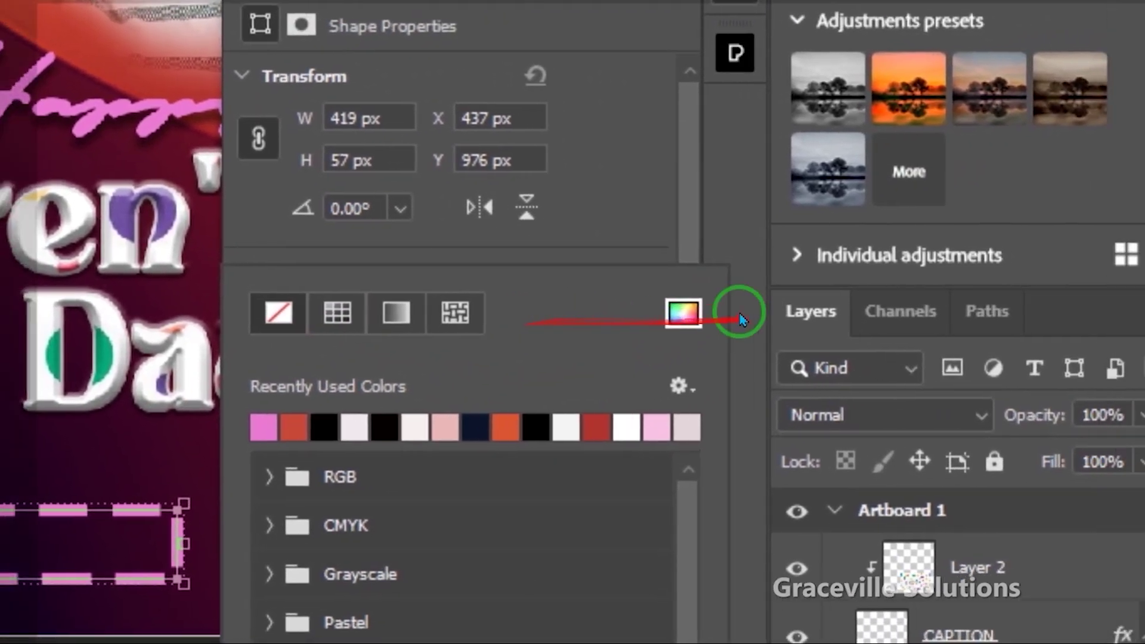
left_click(870, 242)
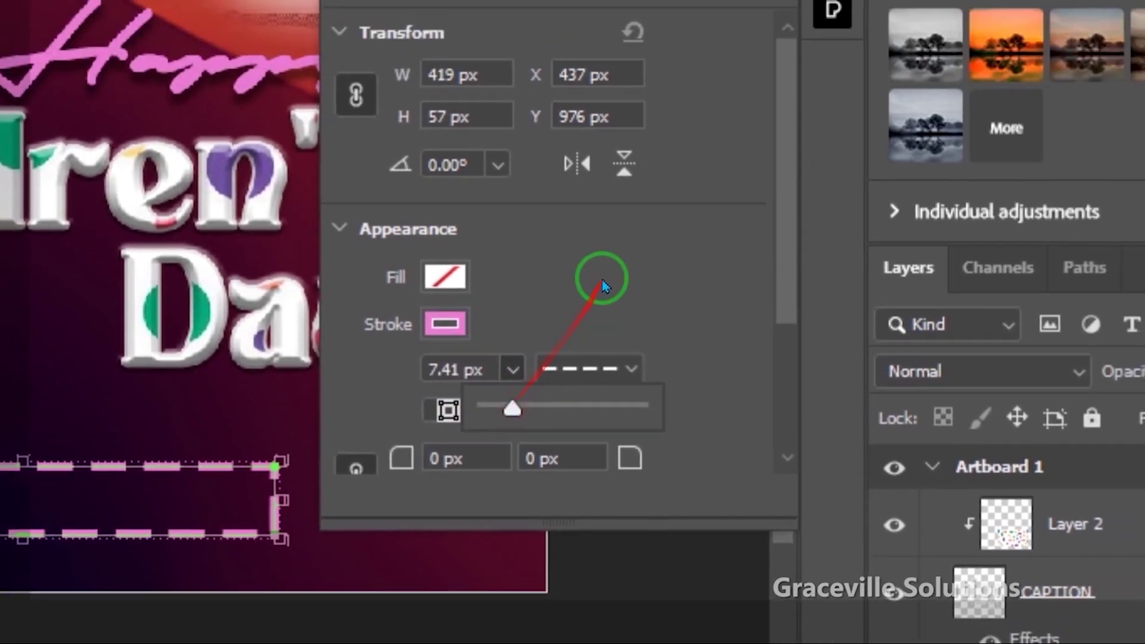
left_click(645, 195)
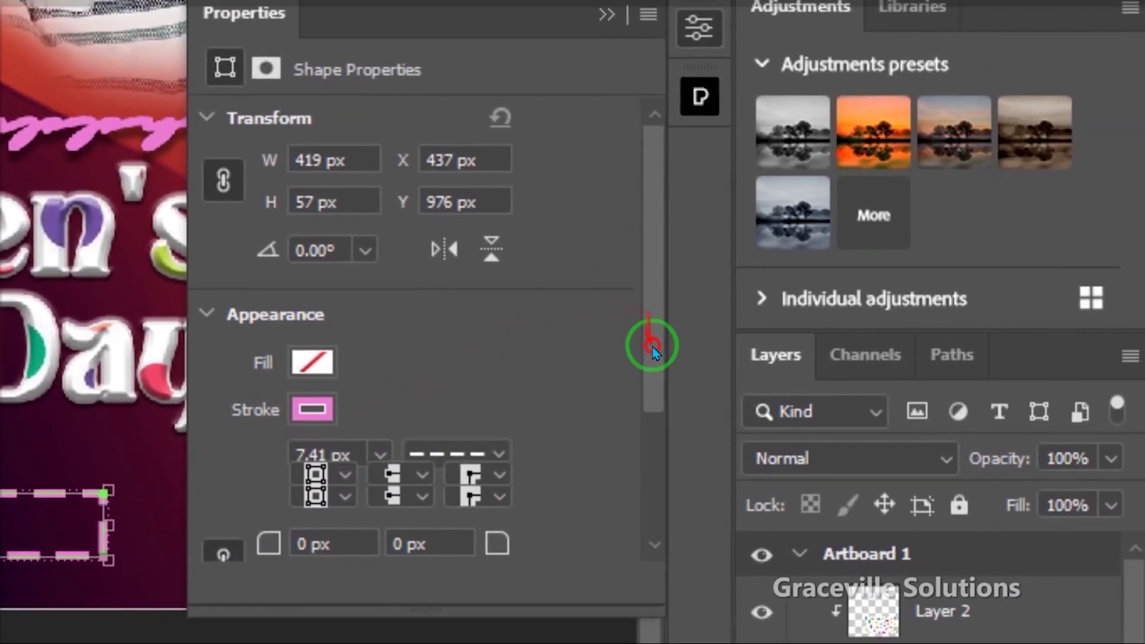
scroll(652, 333, "down", 4)
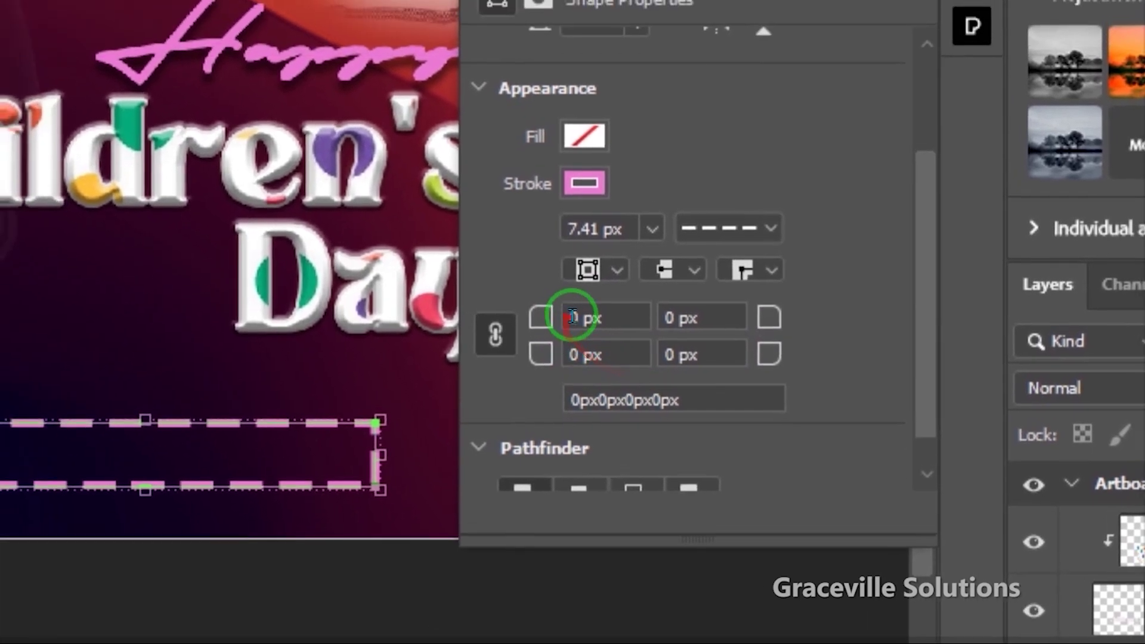
left_click(541, 287)
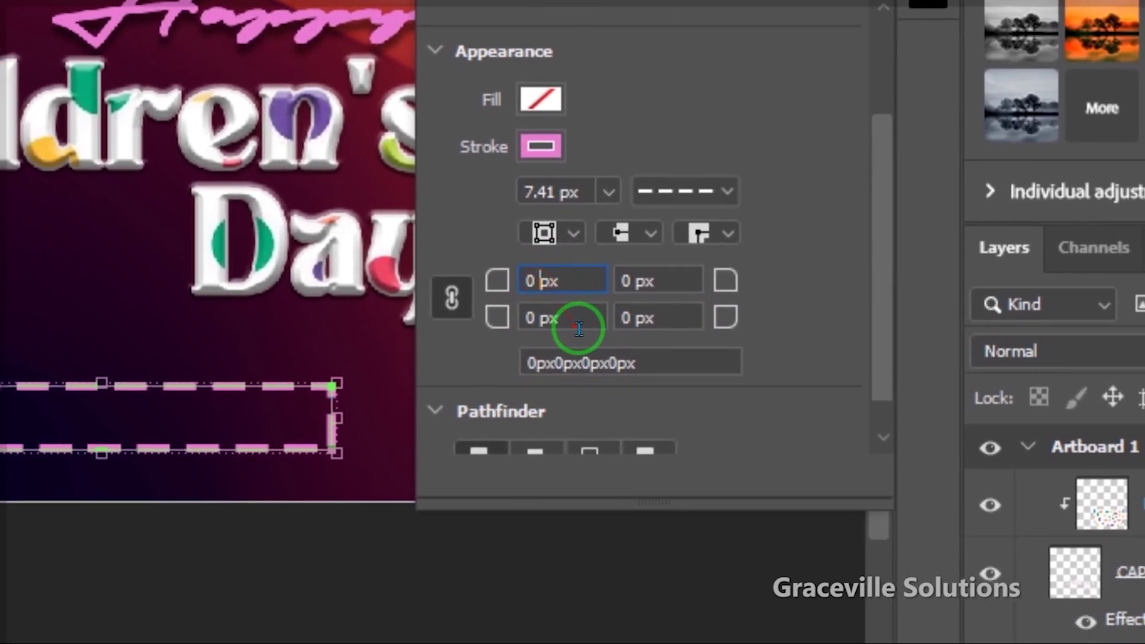
key("Delete")
type("50")
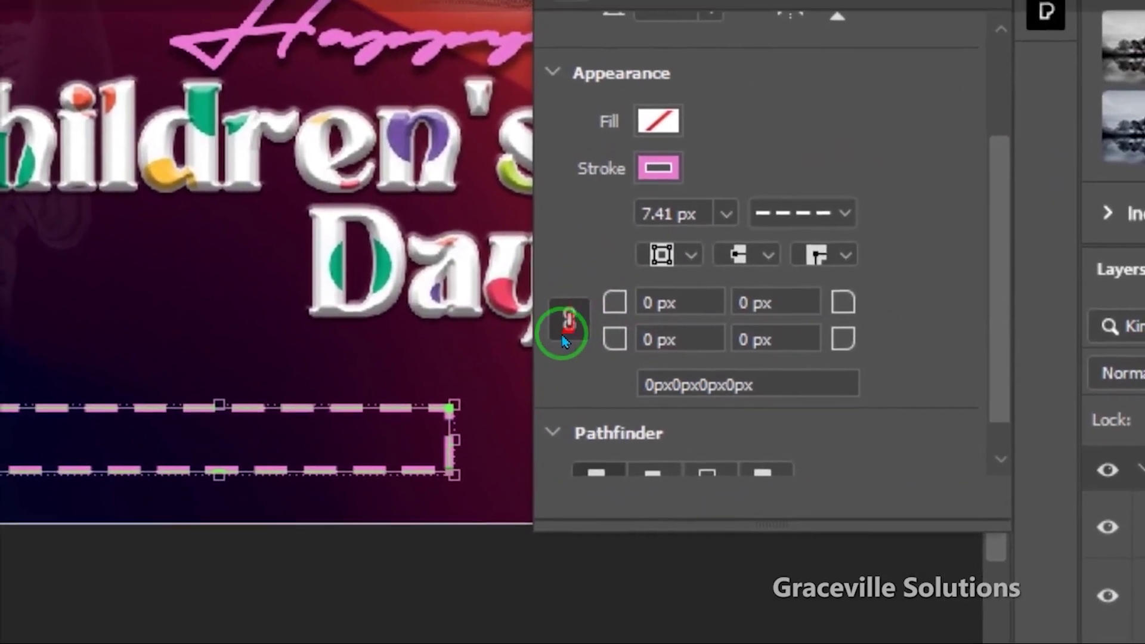
Step: Unlink the rectangle's corner radii, set the top-left and bottom-right corners to 50 px, and collapse the shape properties
left_click(573, 322)
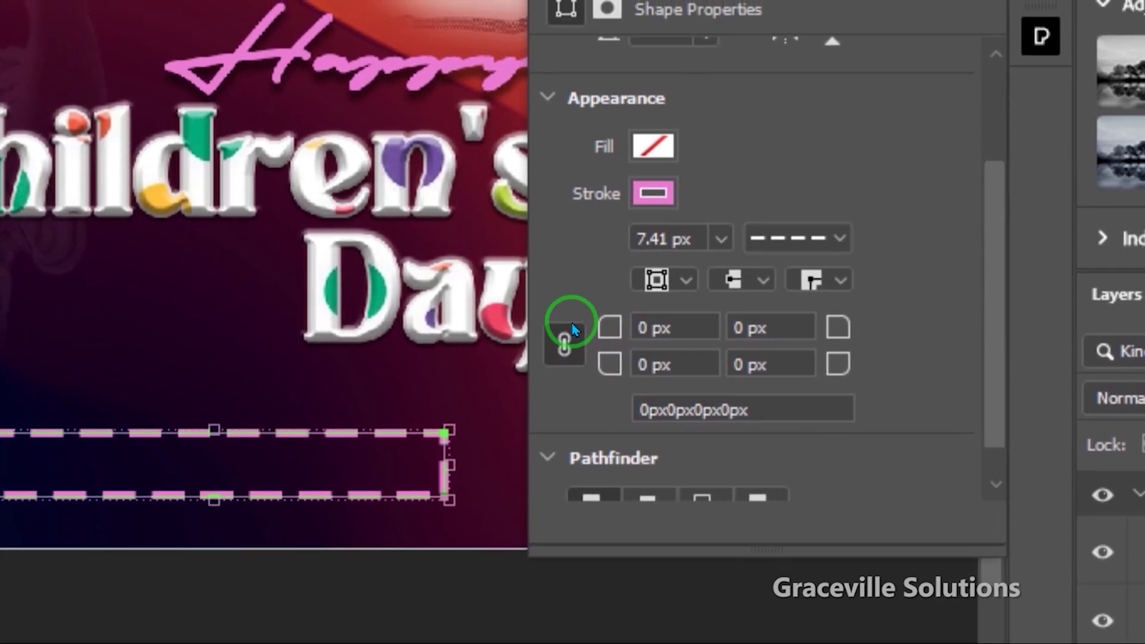
left_click(572, 331)
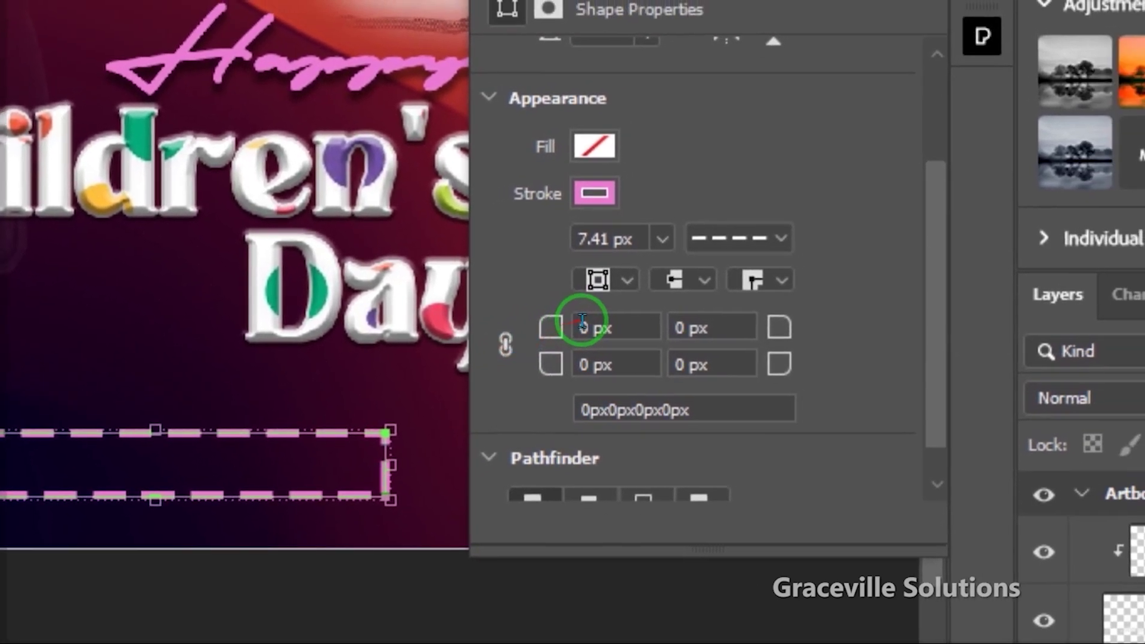
double_click(583, 327)
type("50")
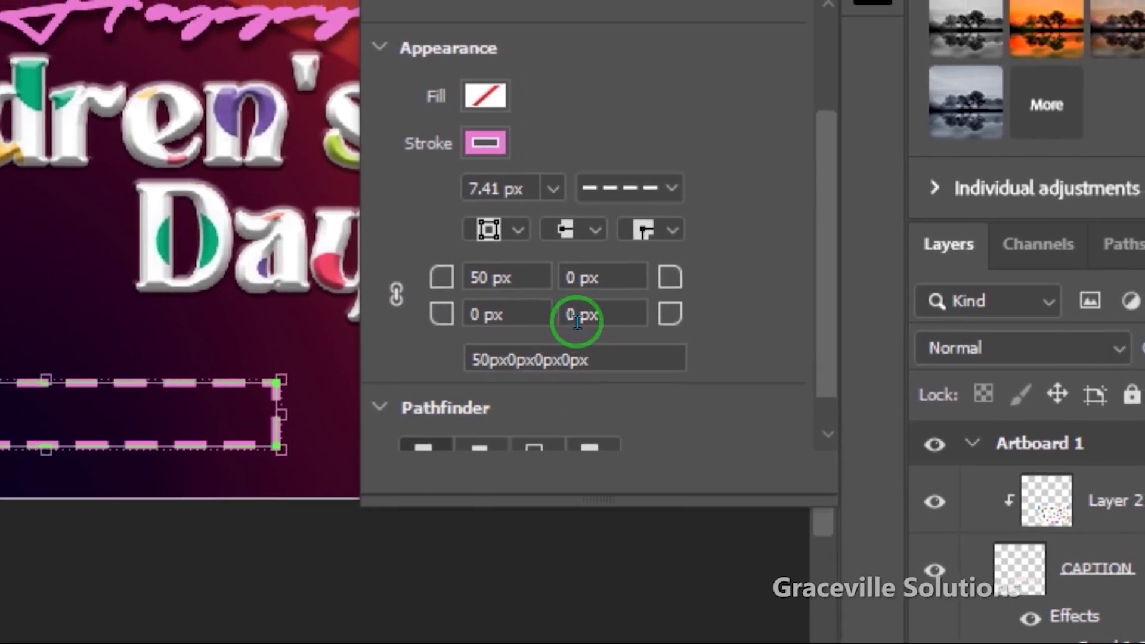
left_click(656, 334)
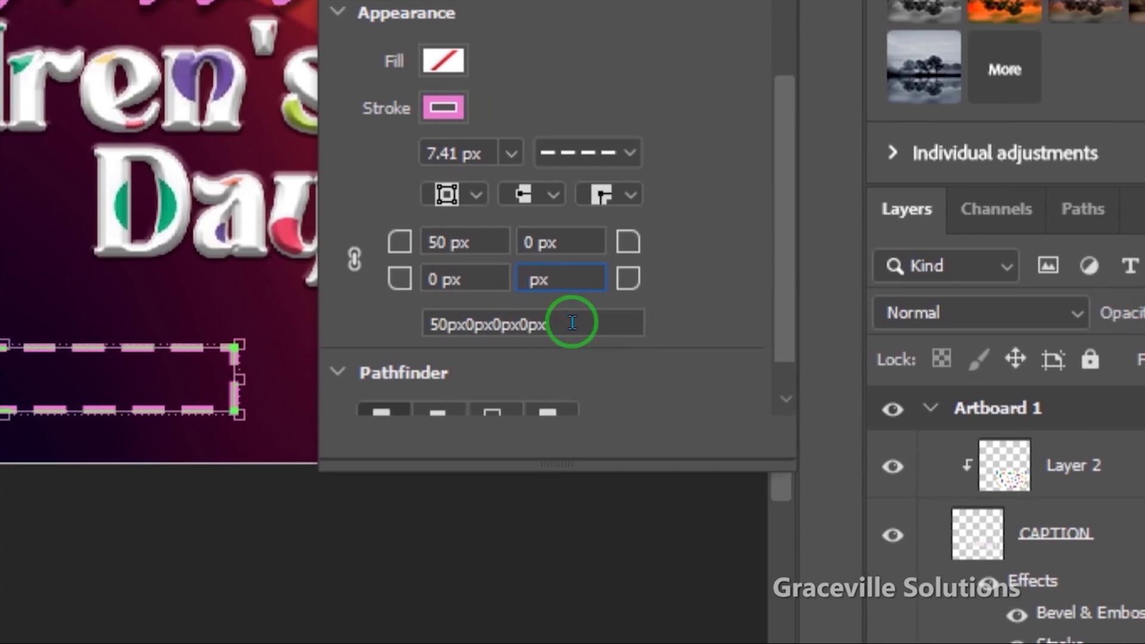
key("Return")
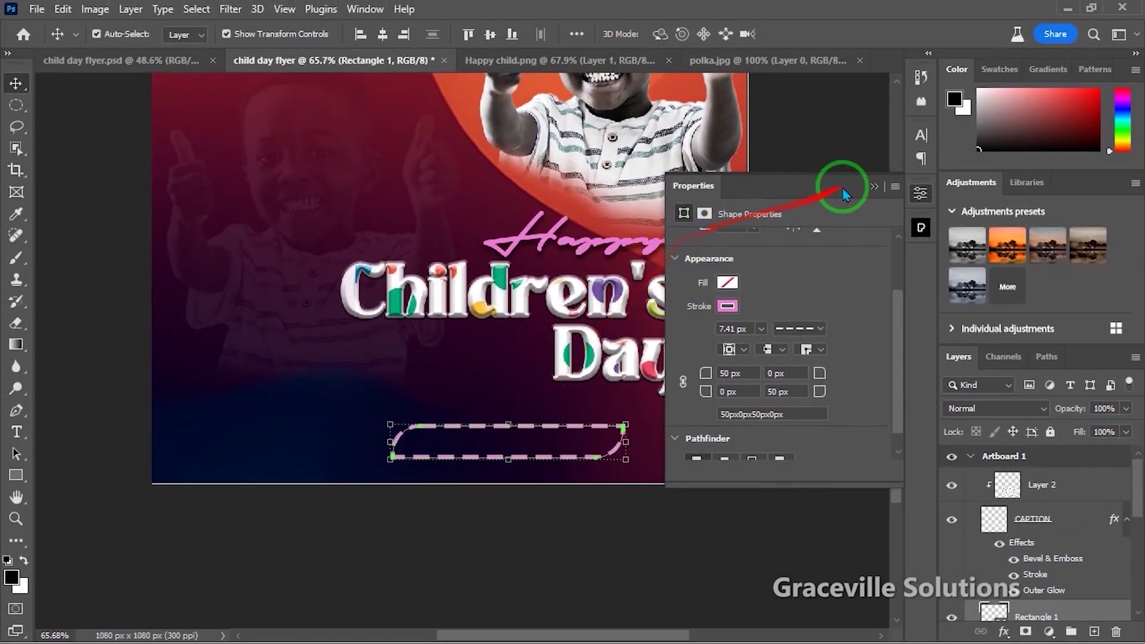
left_click(874, 188)
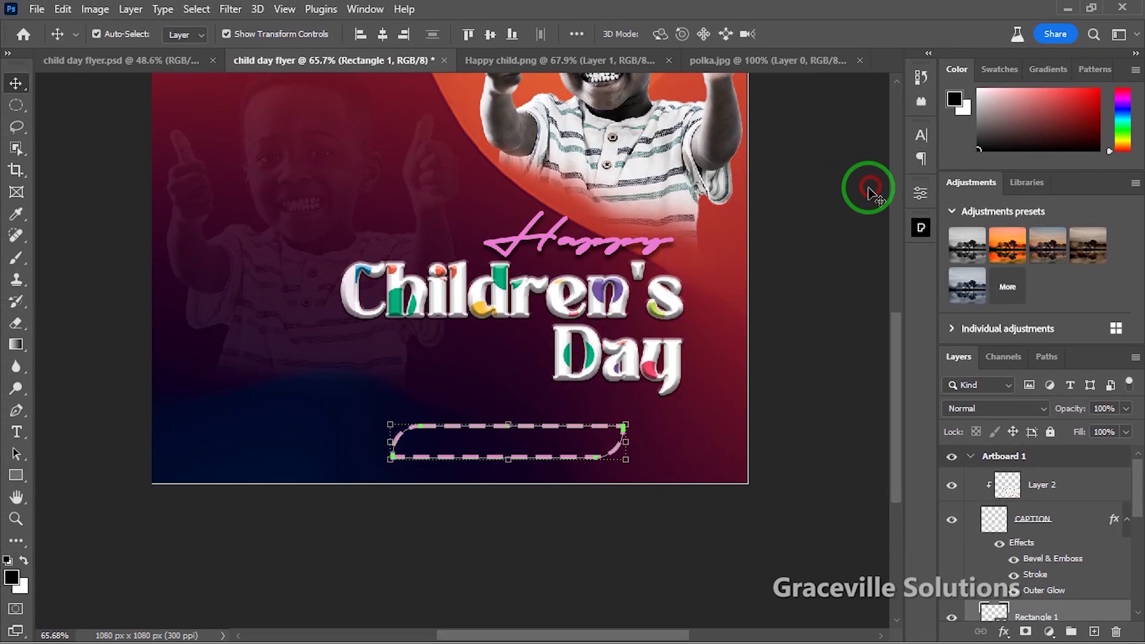
Step: Select the Rectangle 1 layer and nudge the dashed shape slightly up and further left beneath the "Children's Day" text
left_click(486, 429)
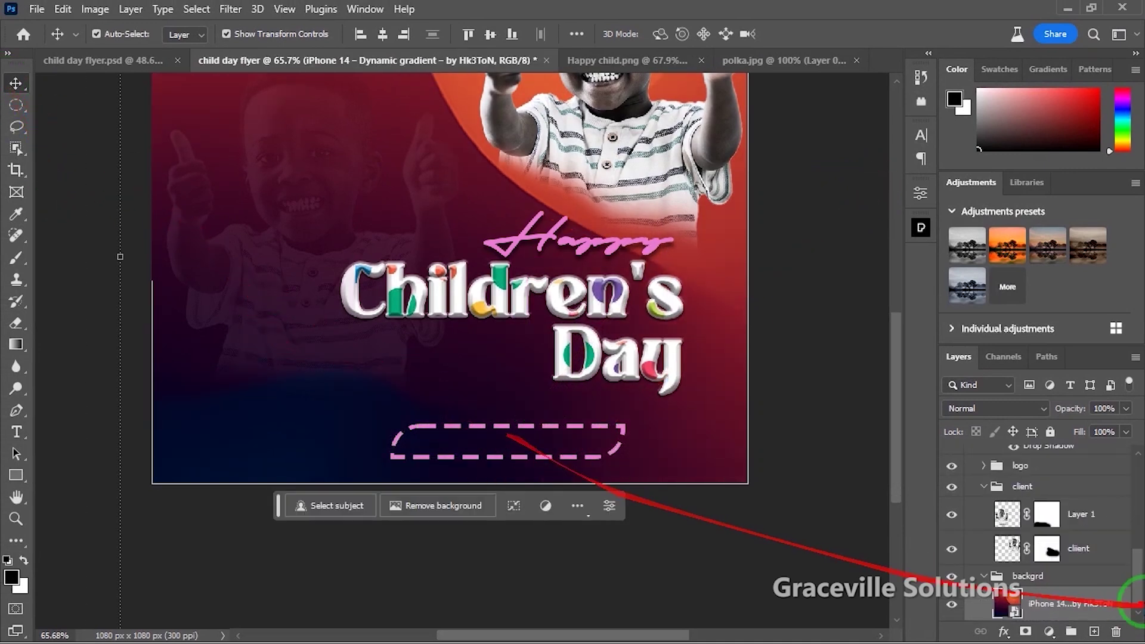
scroll(1043, 602, "up", 2)
left_click(1048, 561)
scroll(1048, 561, "down", 3)
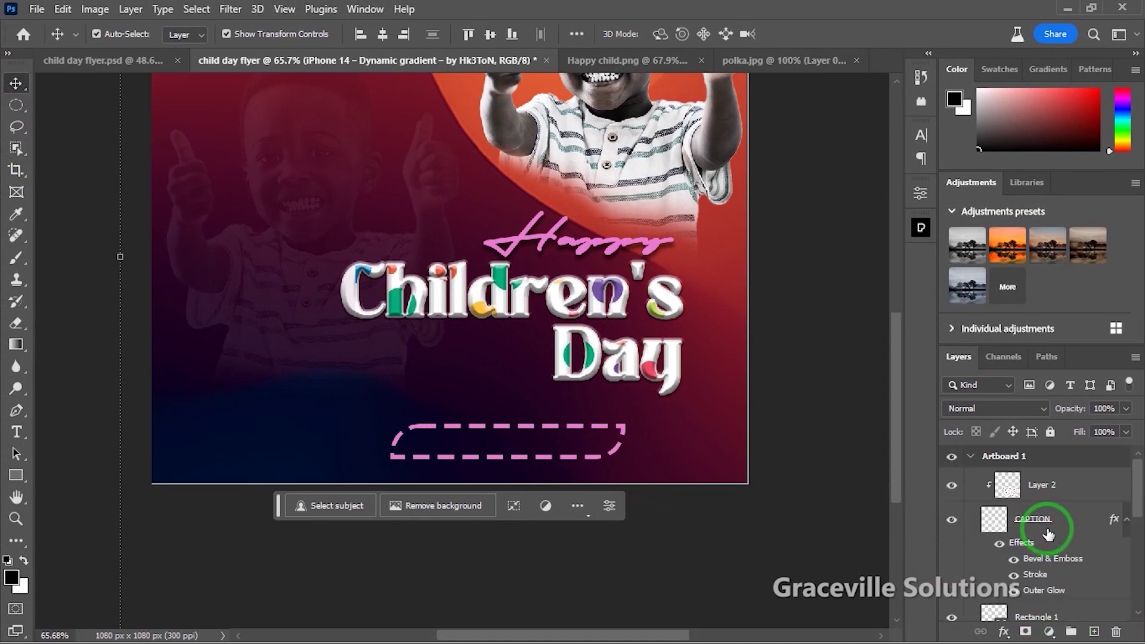
scroll(1059, 539, "down", 3)
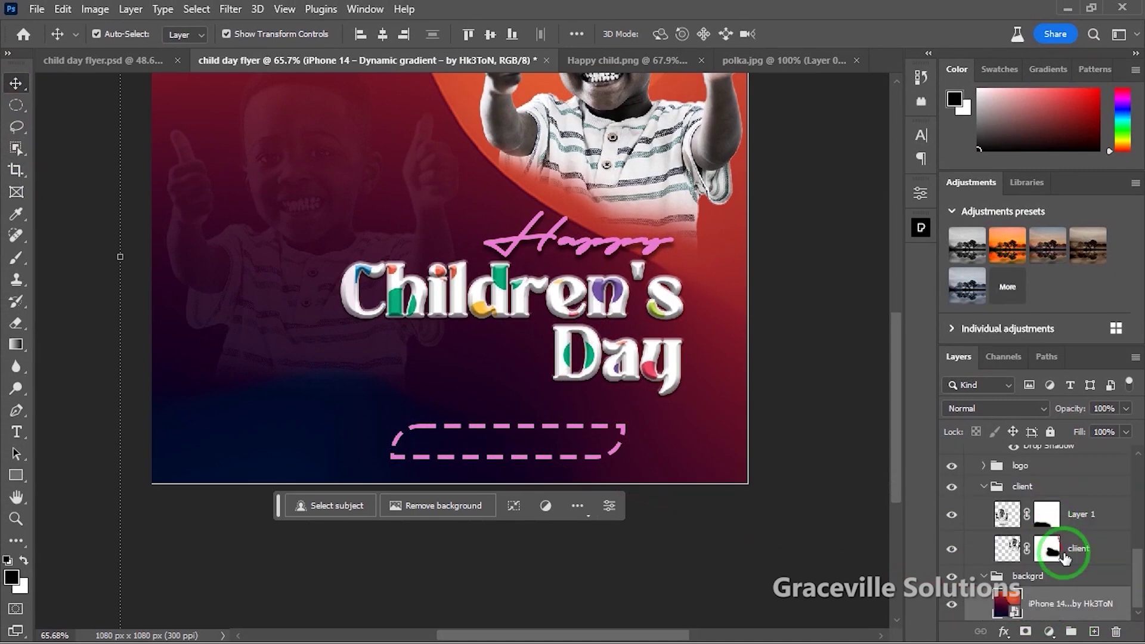
scroll(1074, 585, "up", 5)
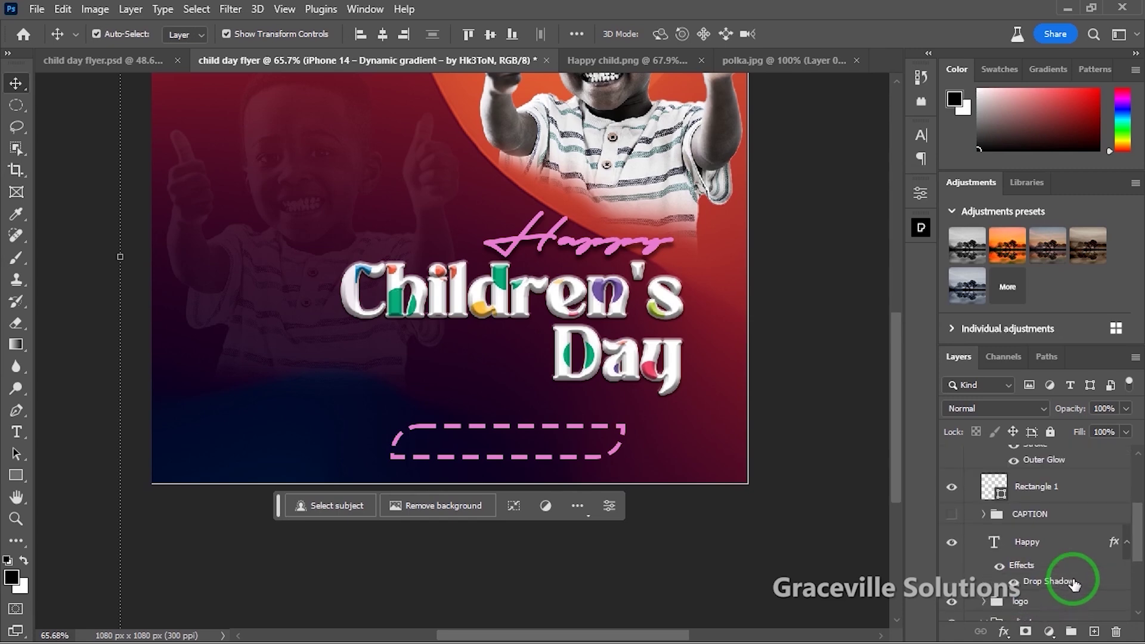
left_click(1056, 515)
key("Up")
key("Up")
key("Up")
key("Up")
key("Up")
key("Up")
key("Up")
key("Up")
key("Up")
key("Up")
key("Up")
key("Up")
key("Up")
key("Up")
key("Up")
key("Up")
key("shift+Left")
key("shift+Left")
key("shift+Left")
key("shift+Left")
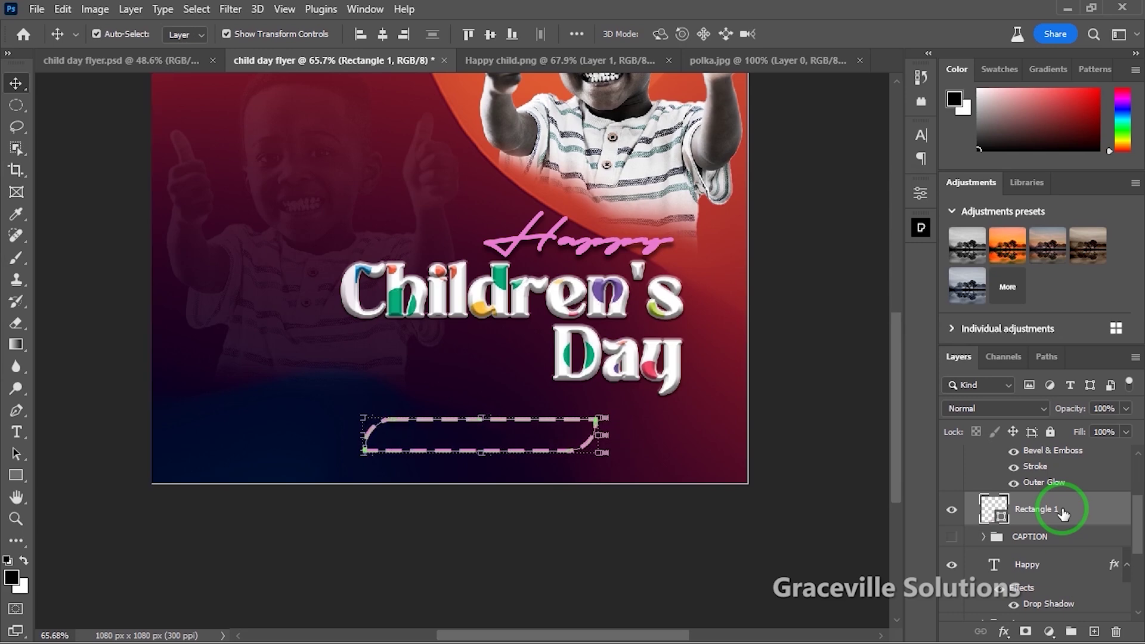
Step: Examine the dashed shape's placement within the whole flyer and reselect it up close
scroll(524, 439, "up", 1)
scroll(537, 440, "down", 3)
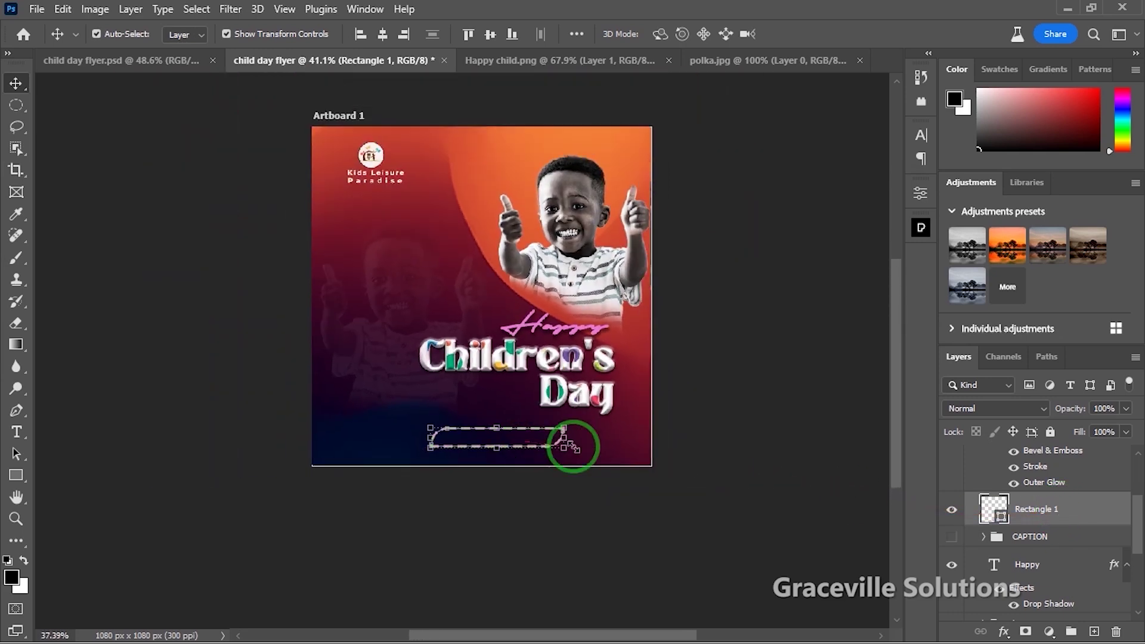
left_click(738, 476)
scroll(510, 475, "up", 4)
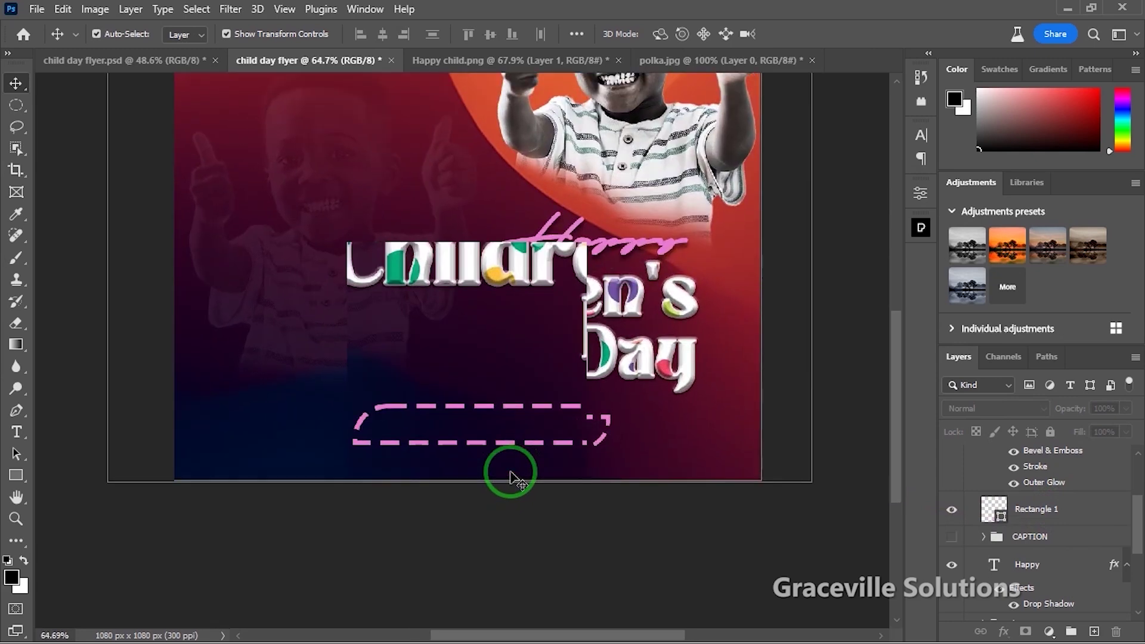
left_click(504, 445)
left_click_drag(504, 445, 506, 446)
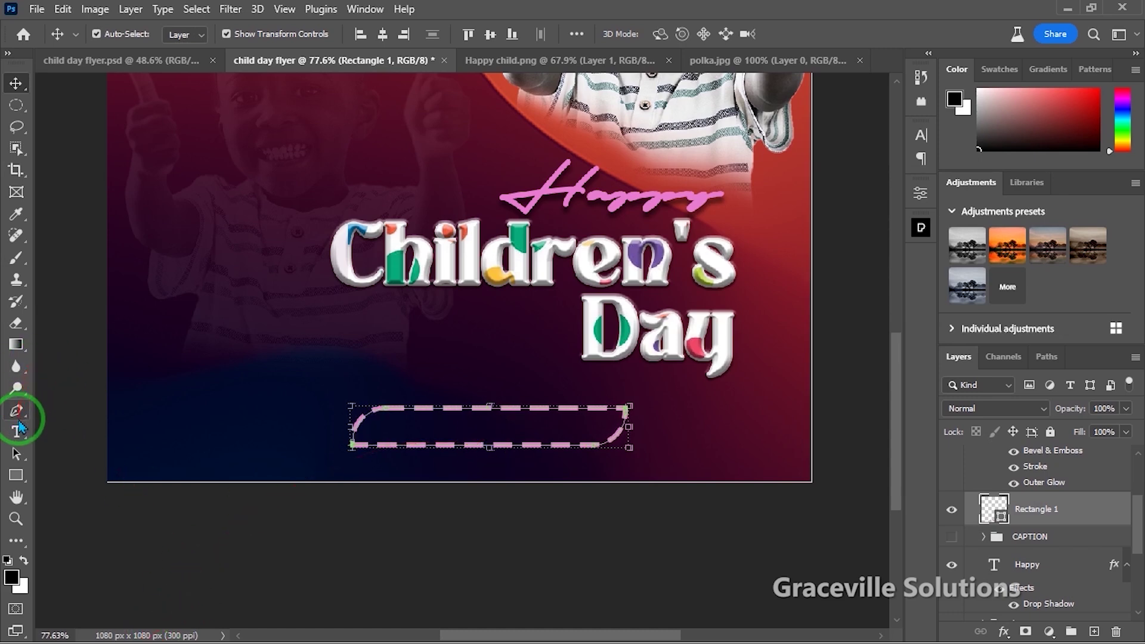
Step: Switch to the chhl text file in Notepad and copy the line "Kids Leisure Paradise"
left_click(18, 431)
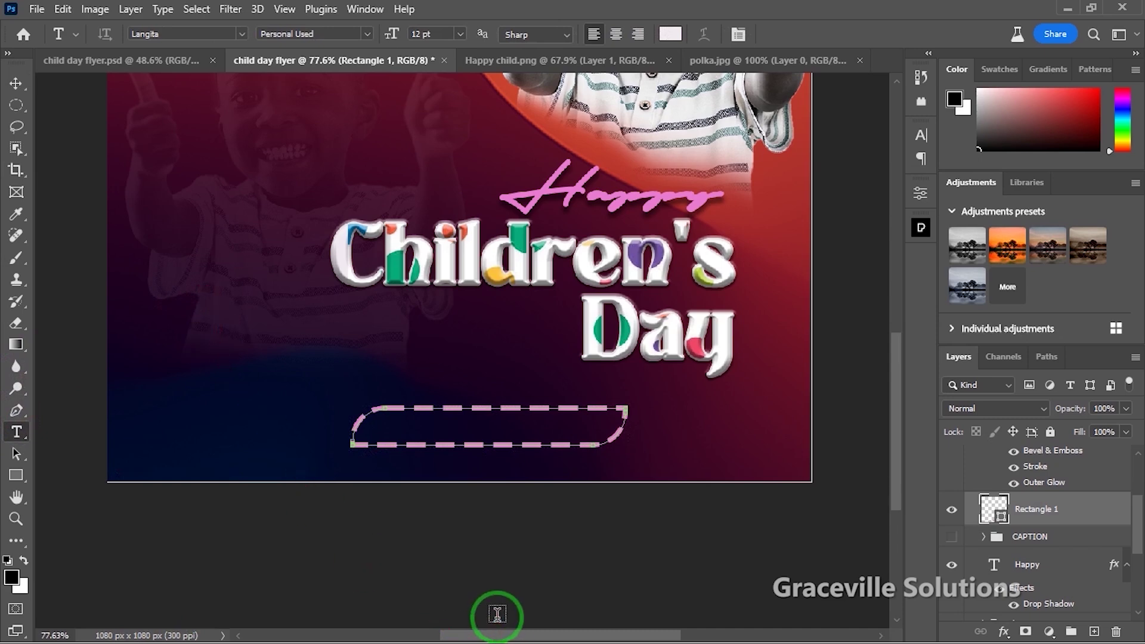
key("super")
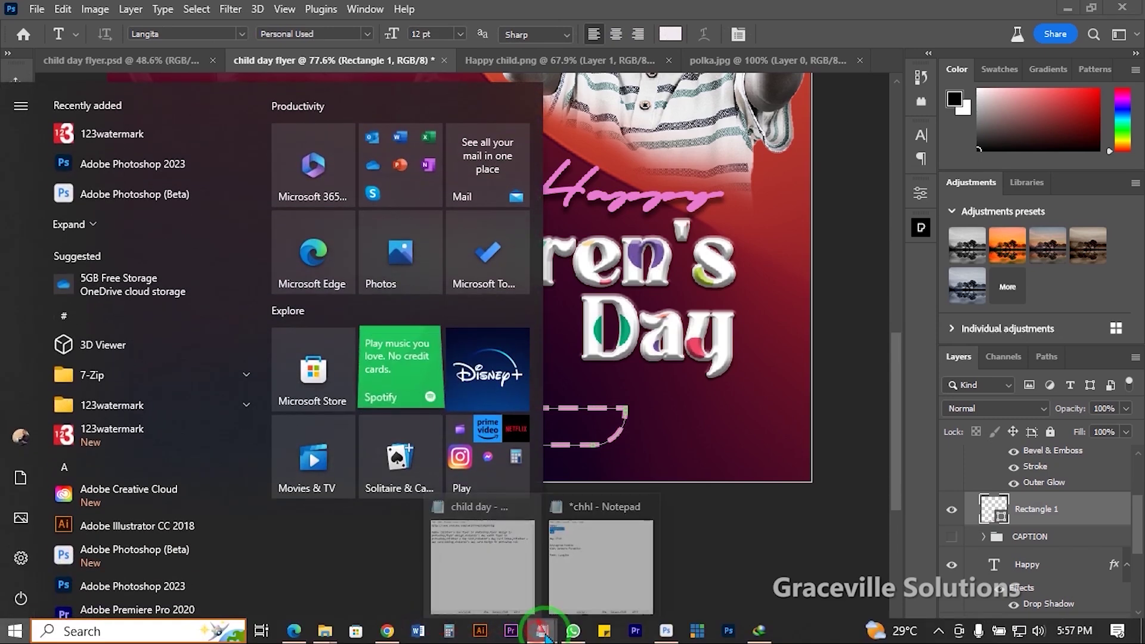
left_click(576, 546)
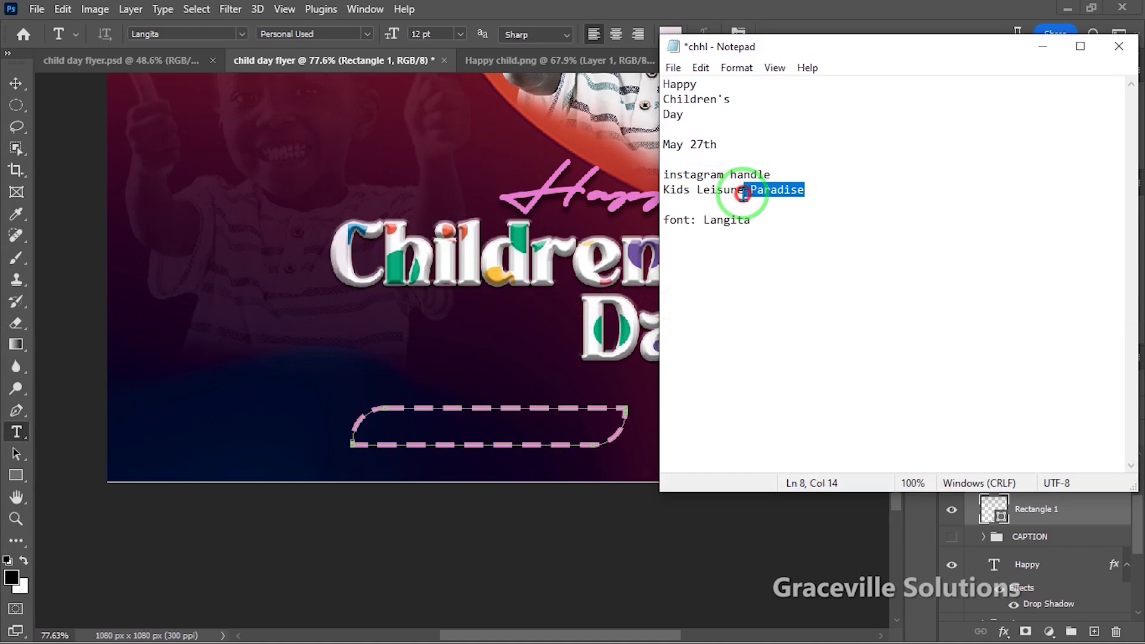
right_click(709, 190)
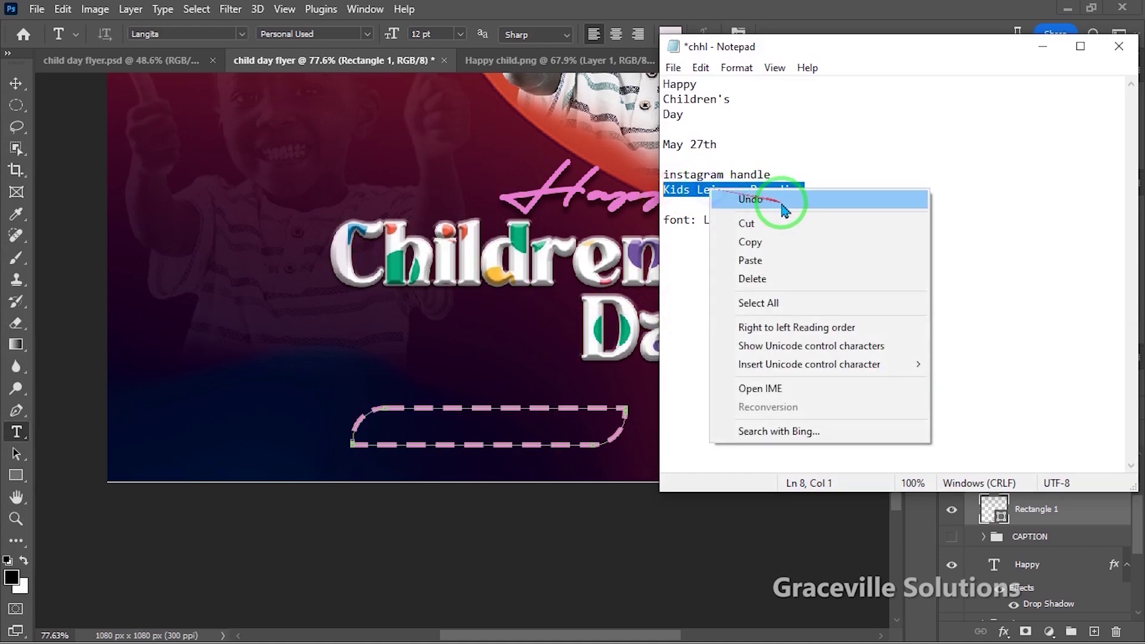
left_click(929, 164)
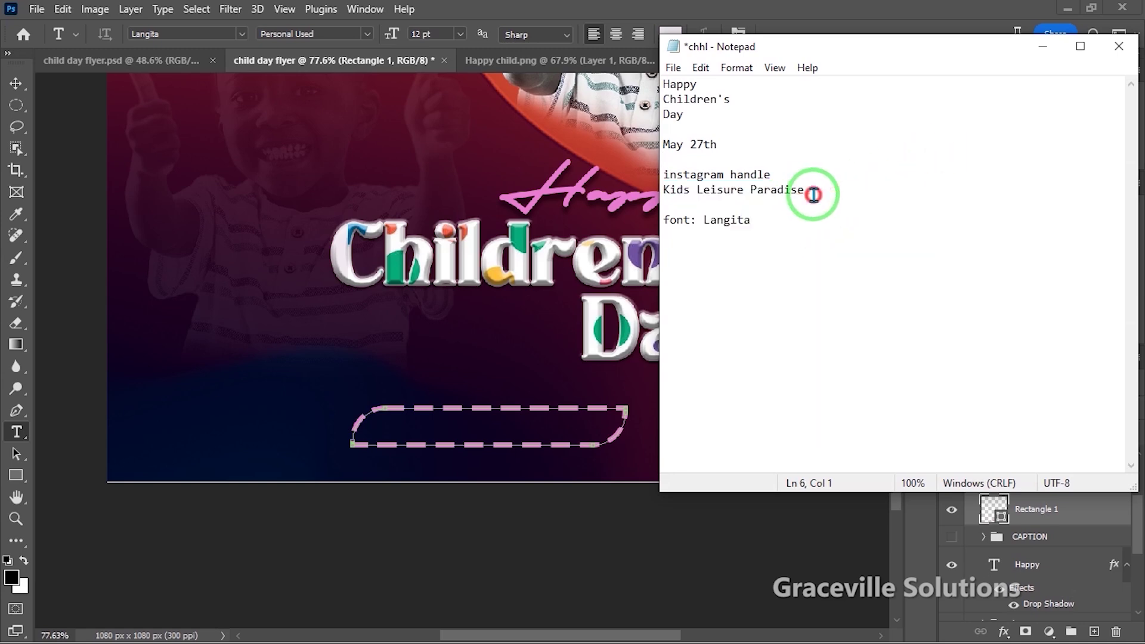
right_click(710, 189)
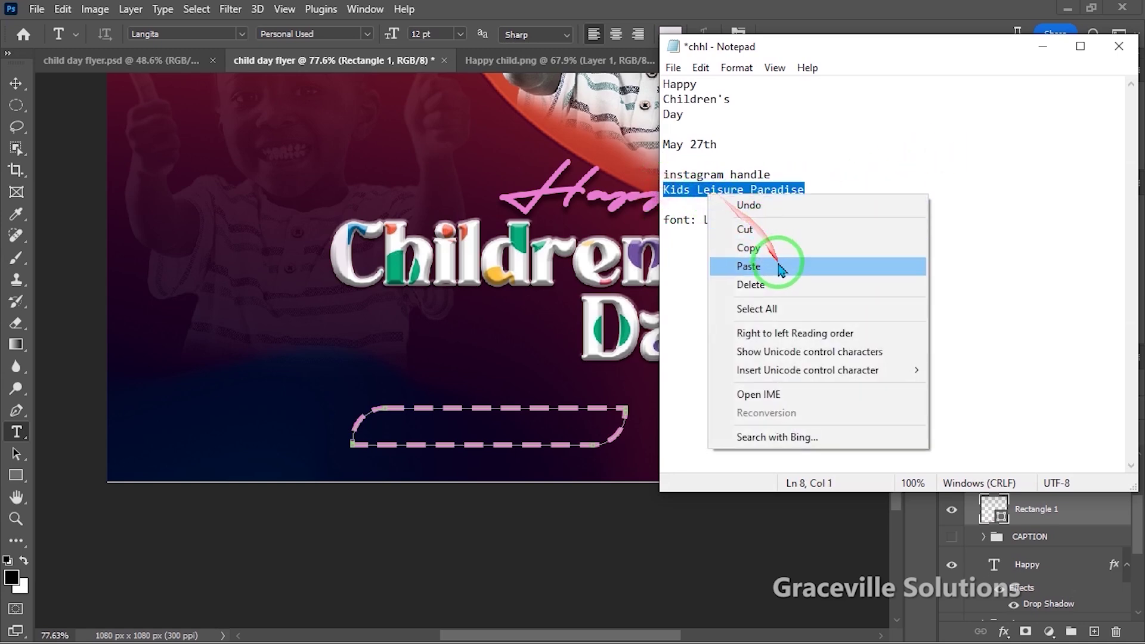
left_click(769, 246)
Step: Paste "Kids Leisure Paradise" as a new text layer above the dashed shape and set its font to Montserrat SemiBold
left_click(265, 335)
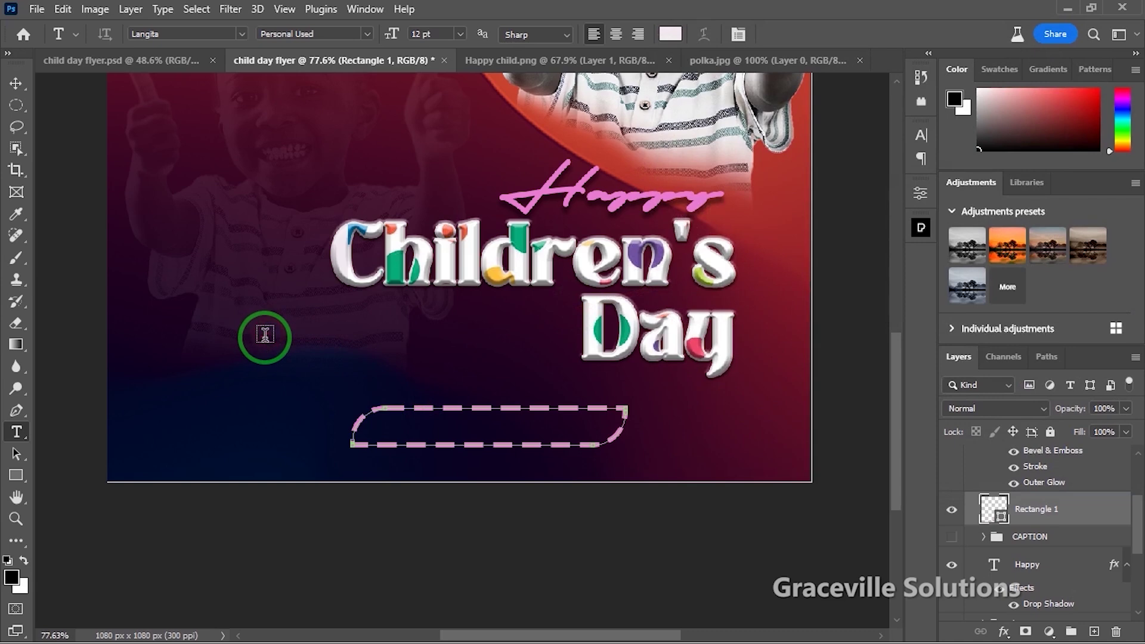
left_click(264, 336)
left_click(297, 332)
key("ctrl+a")
key("ctrl+v")
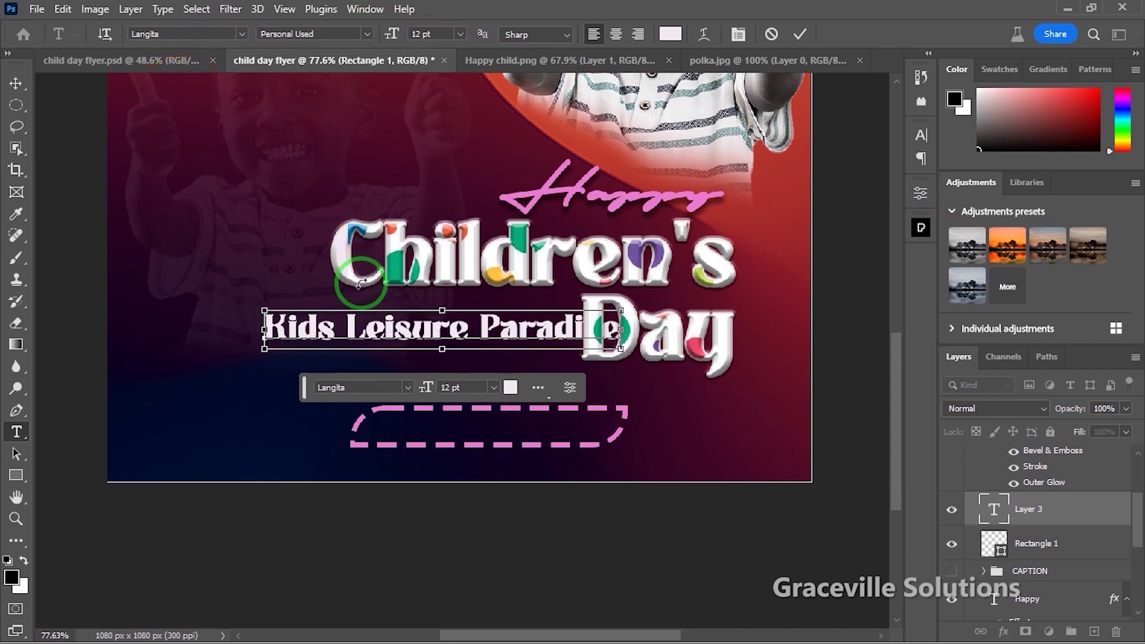
triple_click(365, 325)
type("MONT")
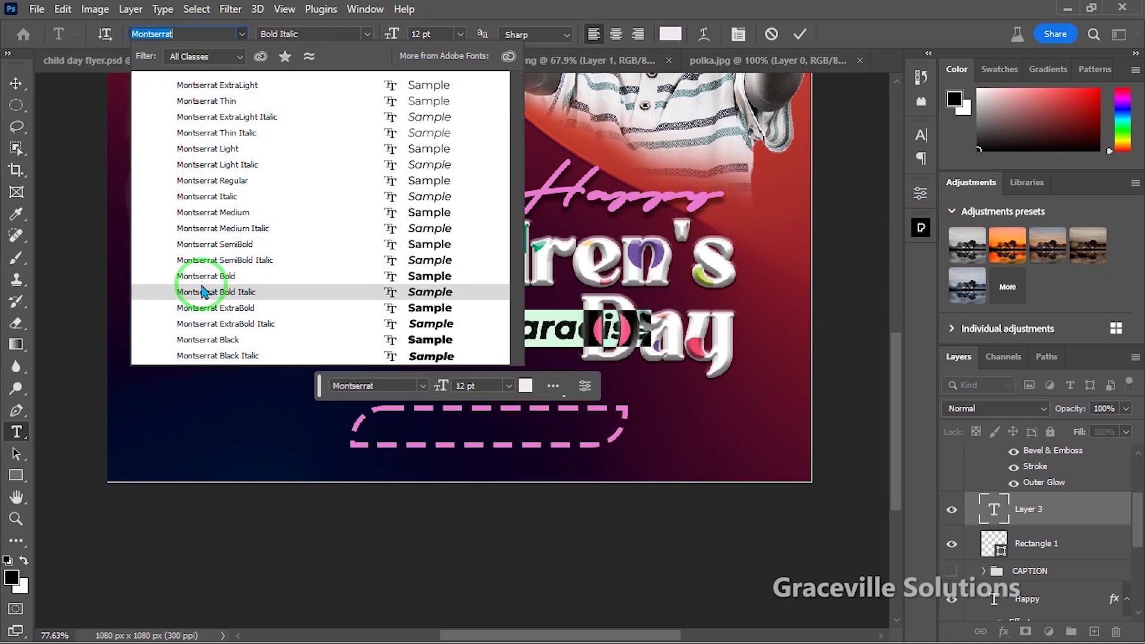
left_click(202, 248)
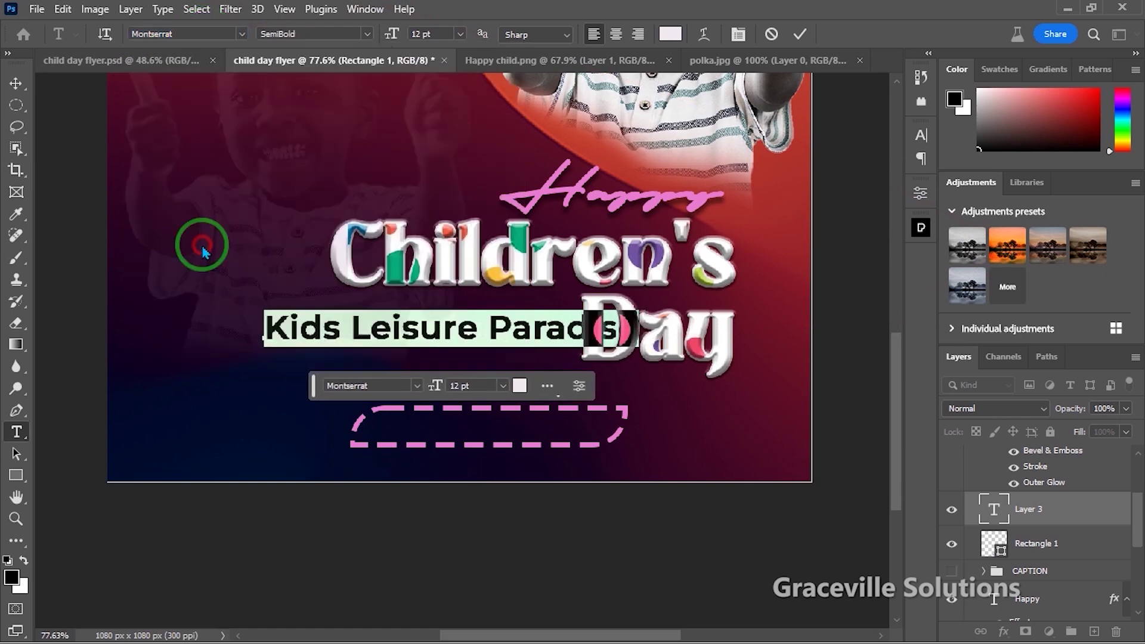
Step: Scale the "Kids Leisure Paradise" text to about 47.74% and position it inside the dashed shape, toward its right end
left_click(16, 83)
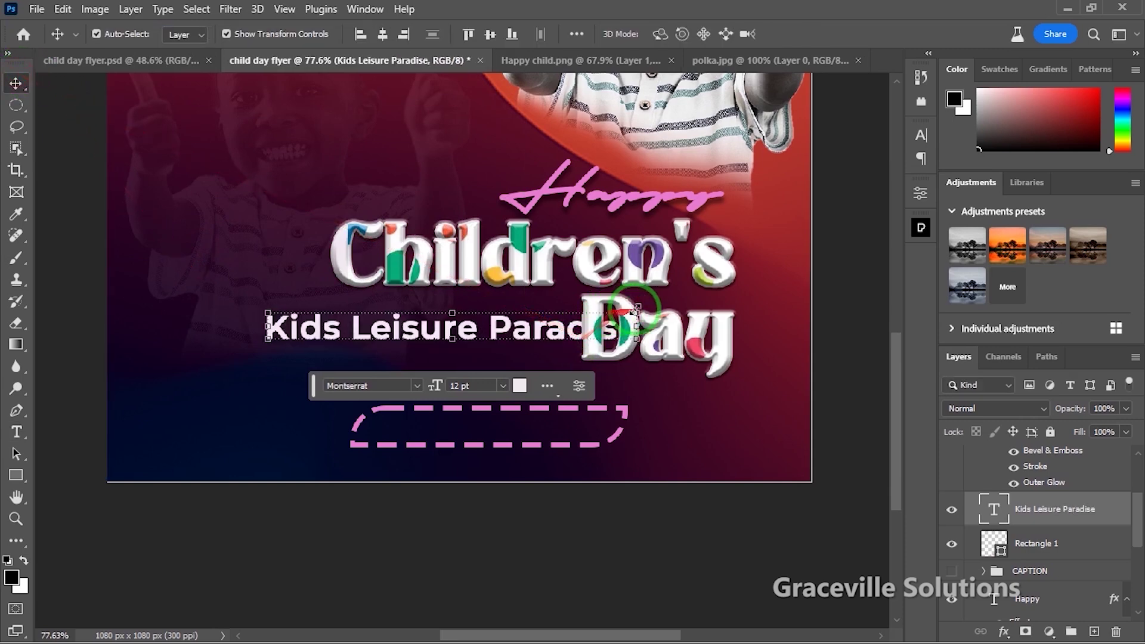
left_click_drag(633, 309, 507, 319)
left_click_drag(438, 333, 548, 427)
left_click_drag(624, 412, 545, 430)
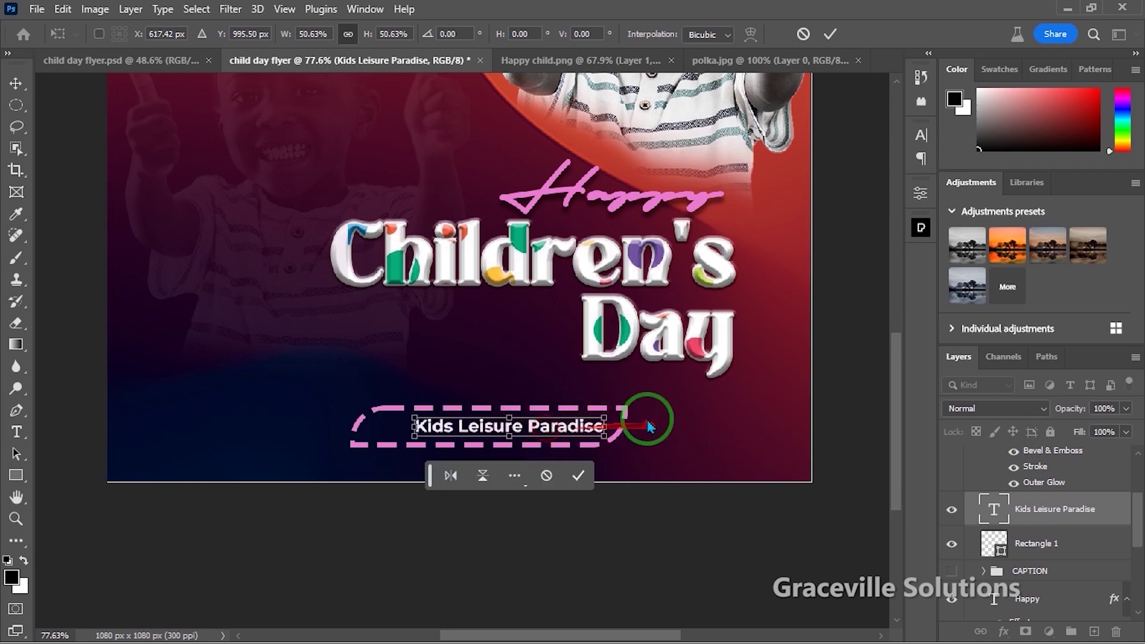
left_click_drag(609, 414, 588, 427)
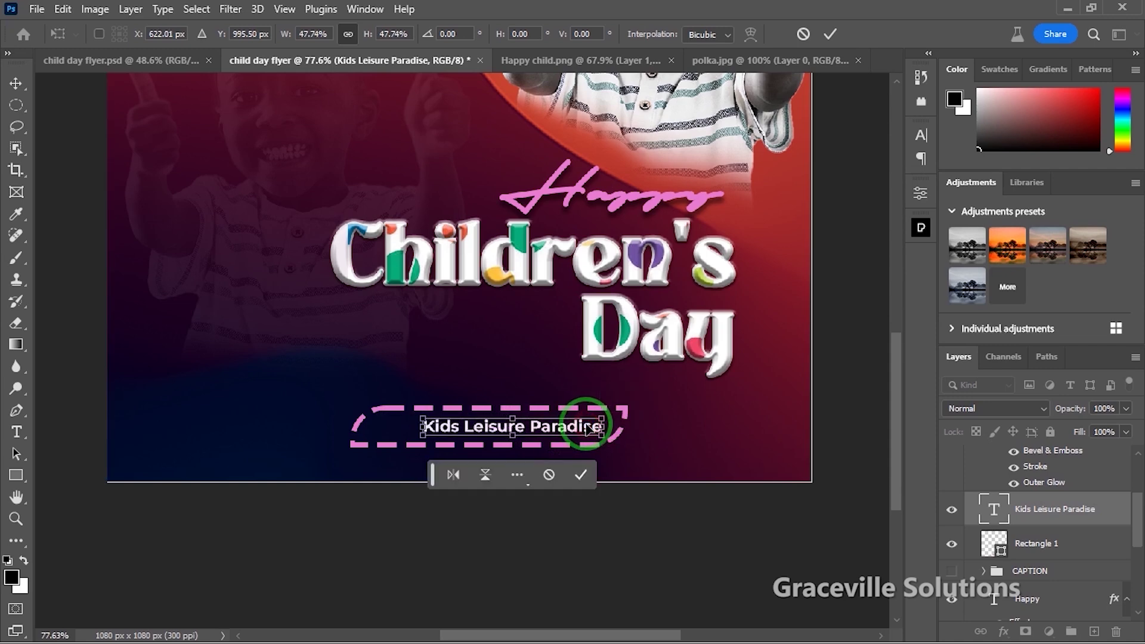
left_click(830, 34)
scroll(575, 404, "down", 1)
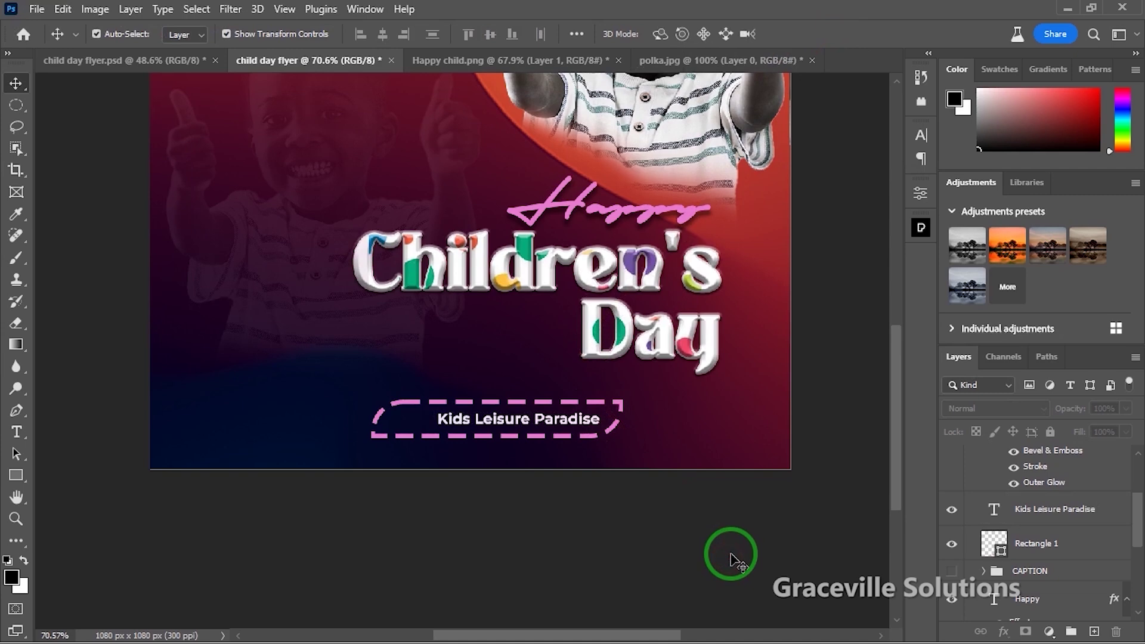
scroll(583, 544, "down", 2)
scroll(491, 537, "up", 2)
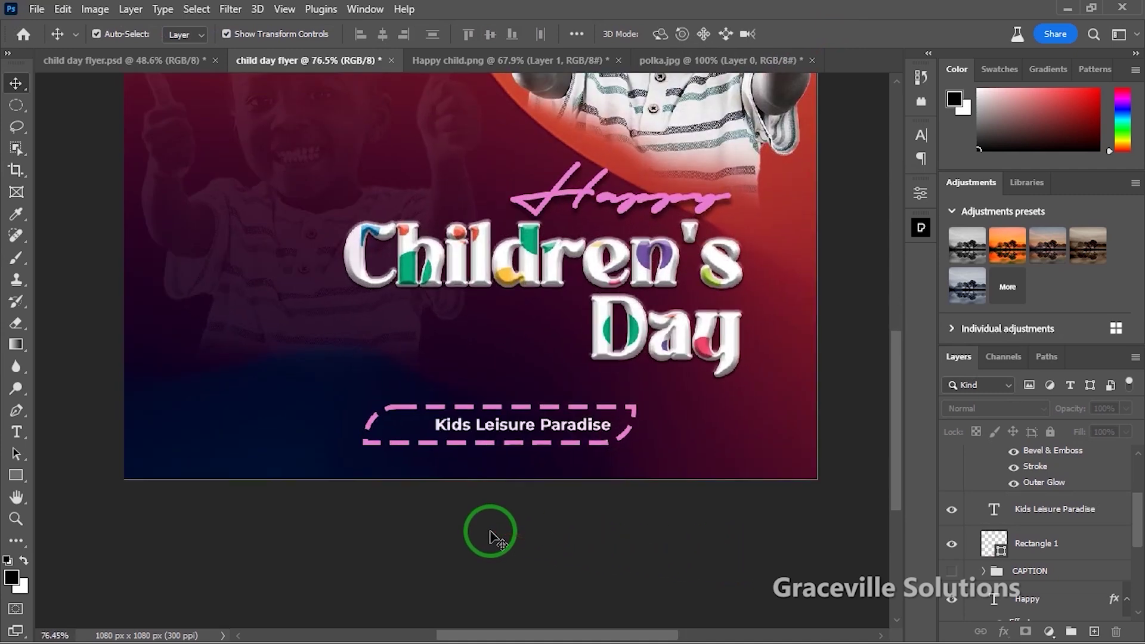
Step: Place the "instag bw" image from the childd folder into the flyer and shift it toward the upper left
key("super")
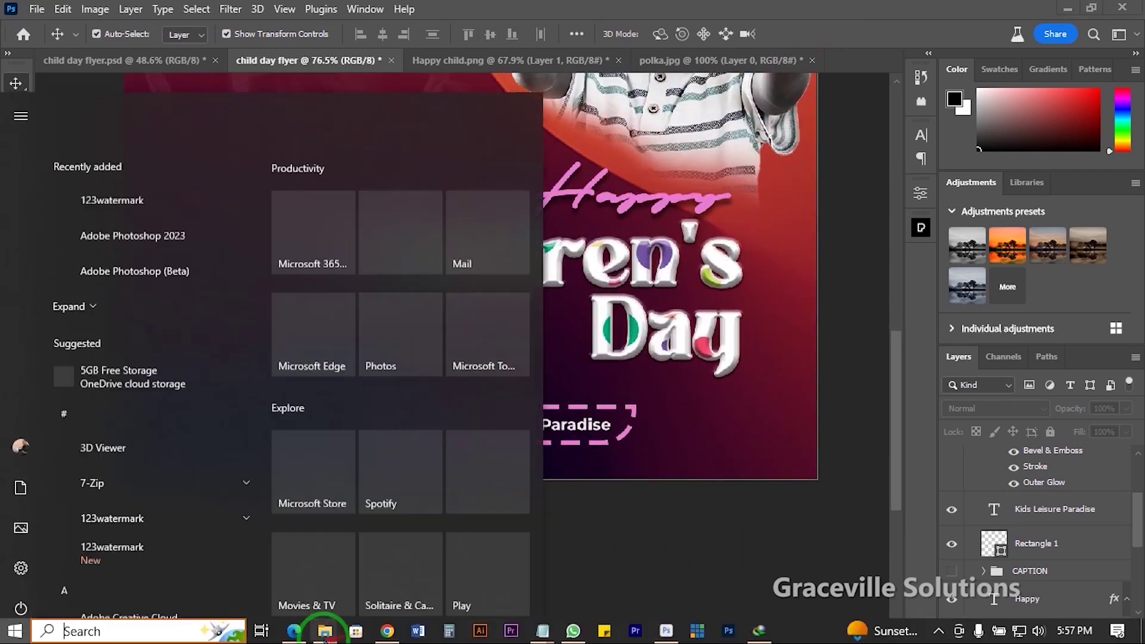
mouse_move(325, 630)
left_click(533, 574)
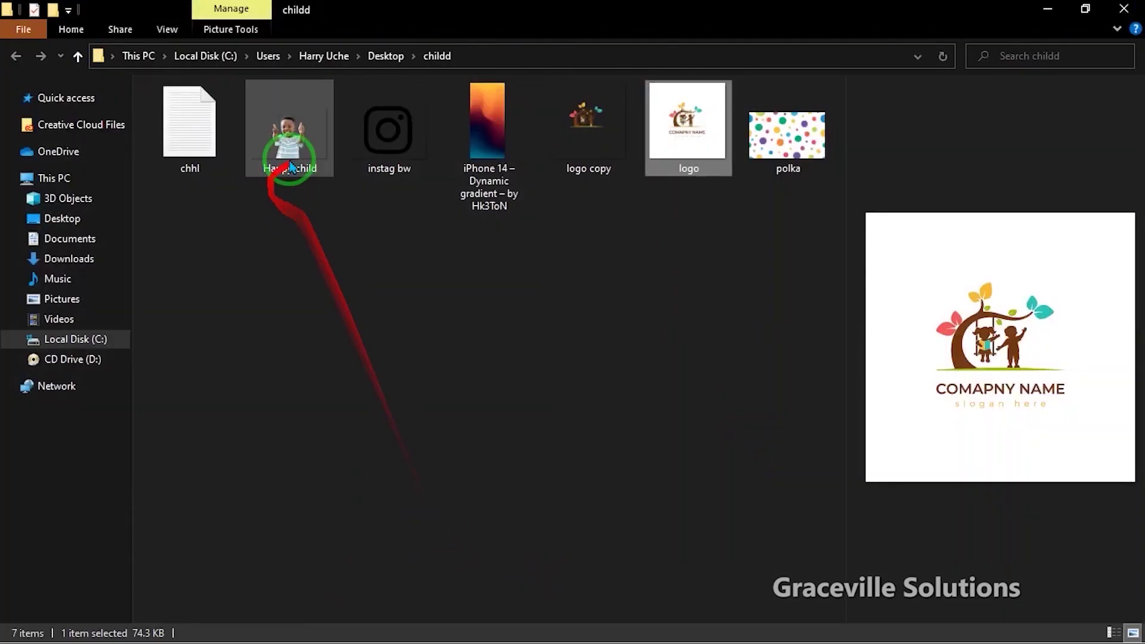
left_click(412, 143)
key("super")
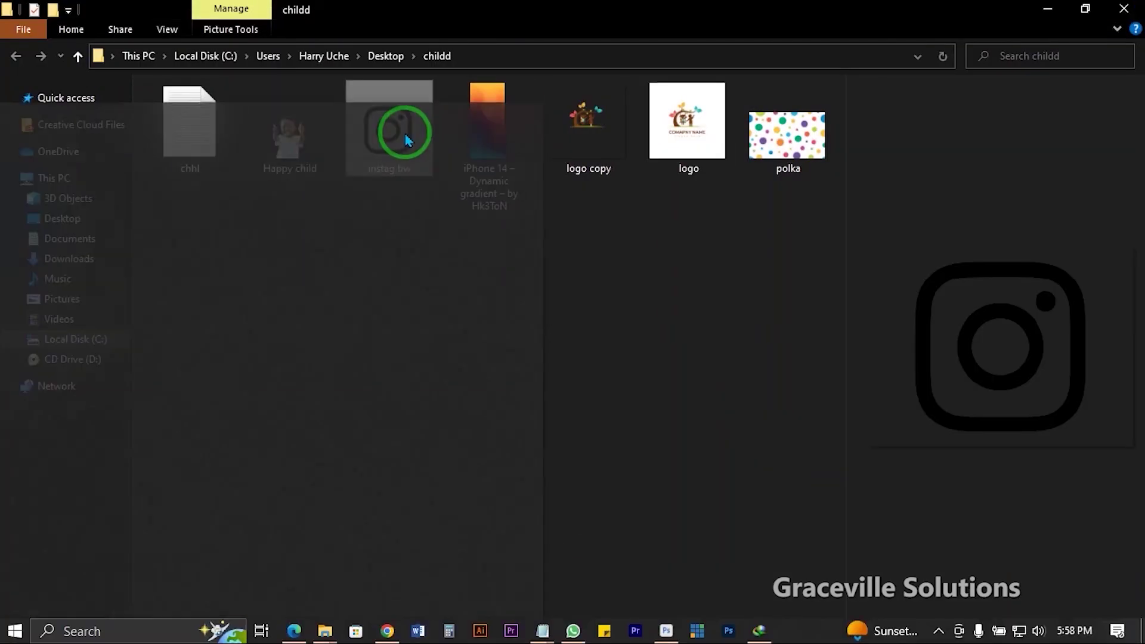
left_click(561, 238)
left_click_drag(400, 113, 334, 358)
scroll(337, 361, "down", 3)
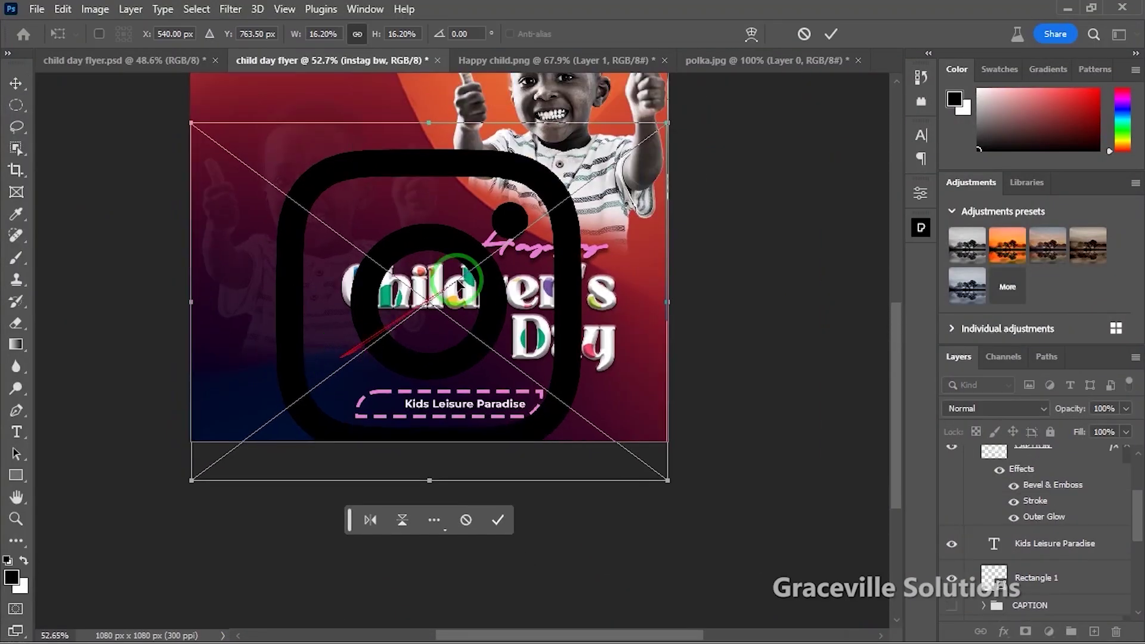
left_click(830, 34)
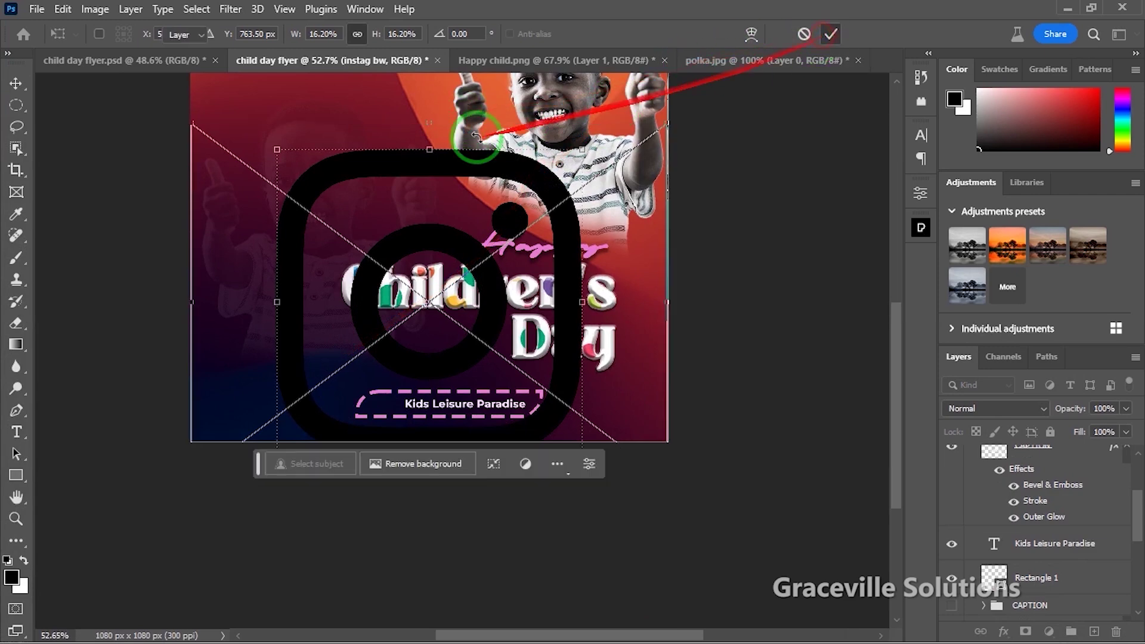
left_click_drag(443, 156, 382, 164)
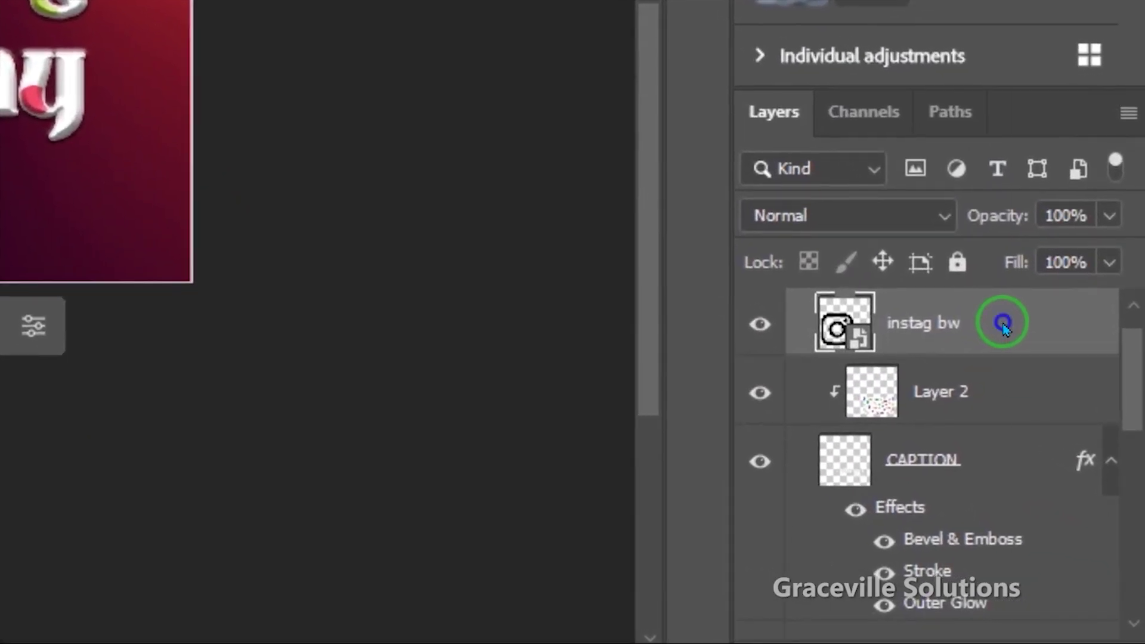
Step: Apply a pure white Color Overlay at 100% opacity to the instag bw layer
right_click(1072, 465)
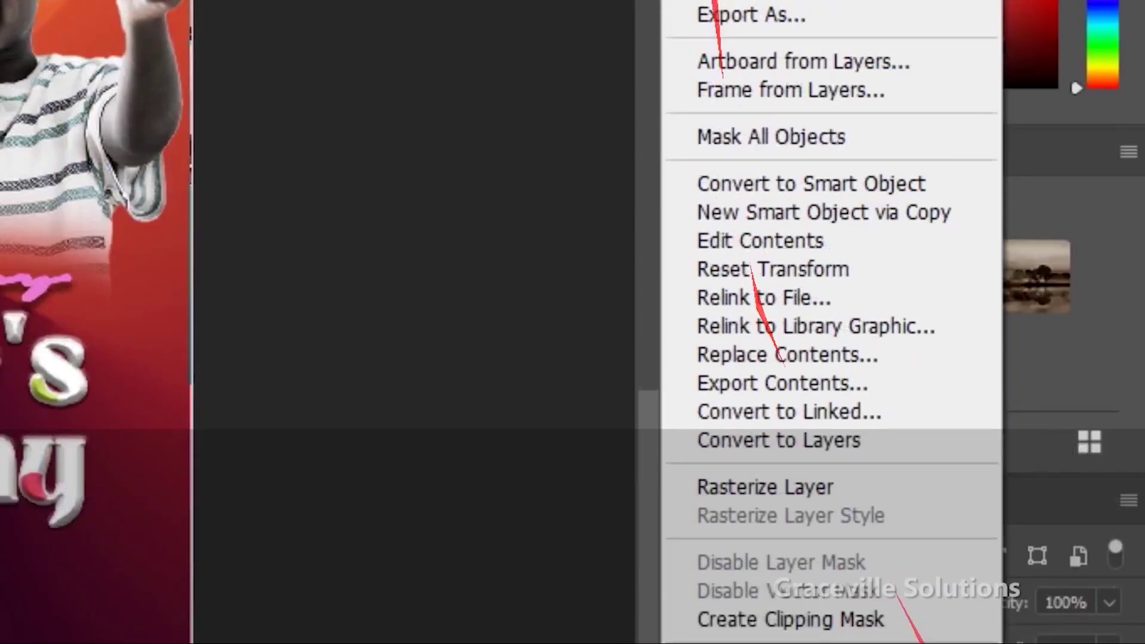
left_click(739, 36)
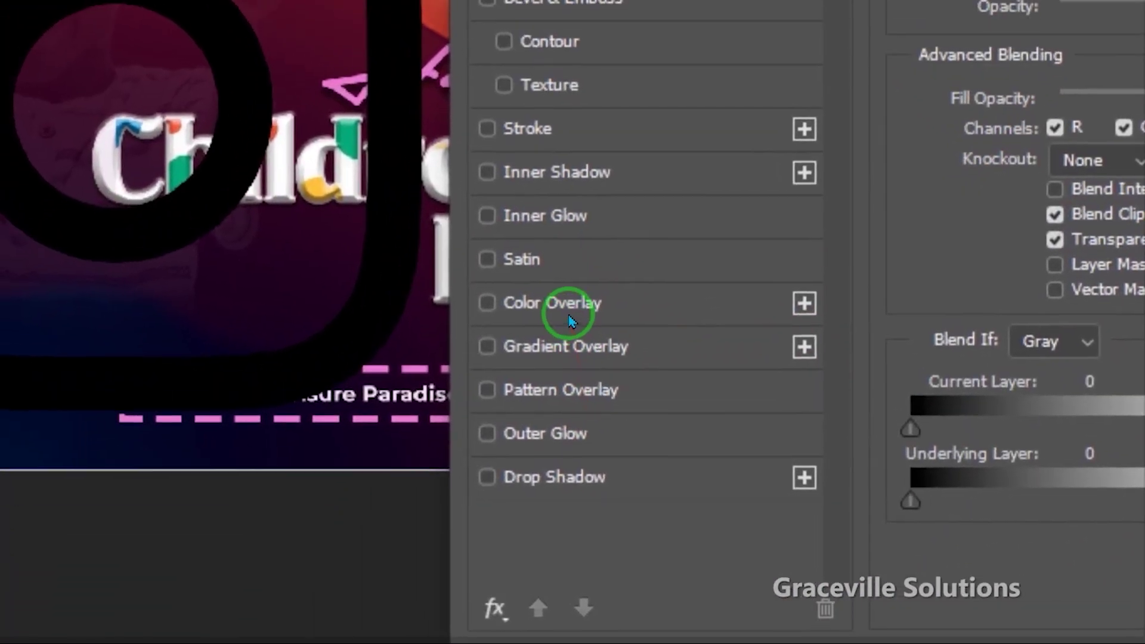
left_click(167, 503)
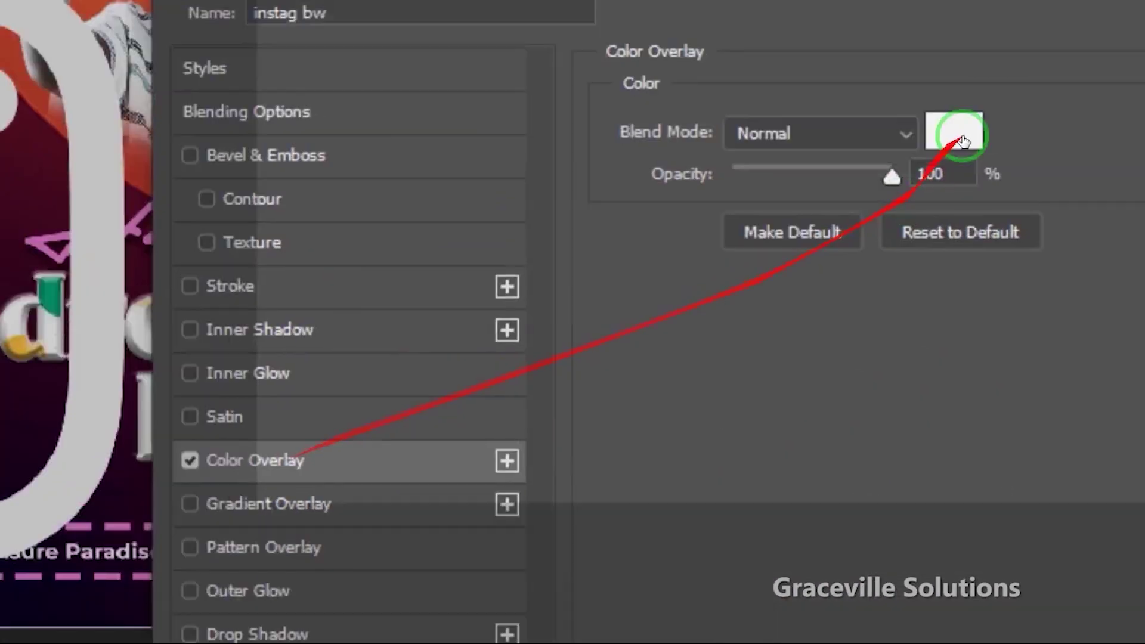
left_click(954, 131)
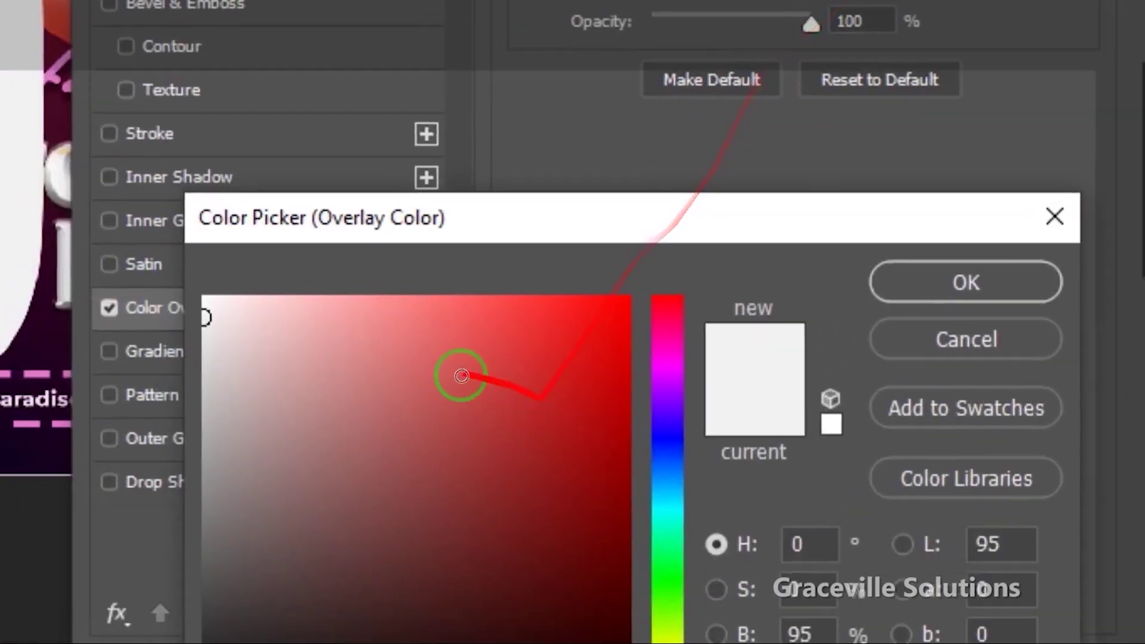
left_click(460, 382)
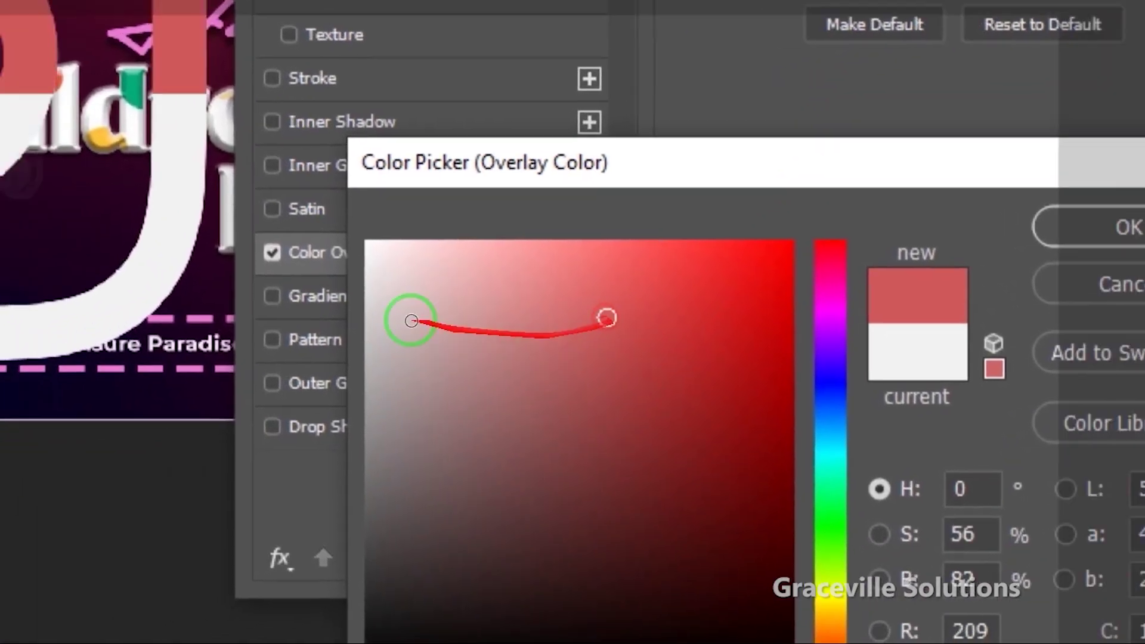
left_click(349, 266)
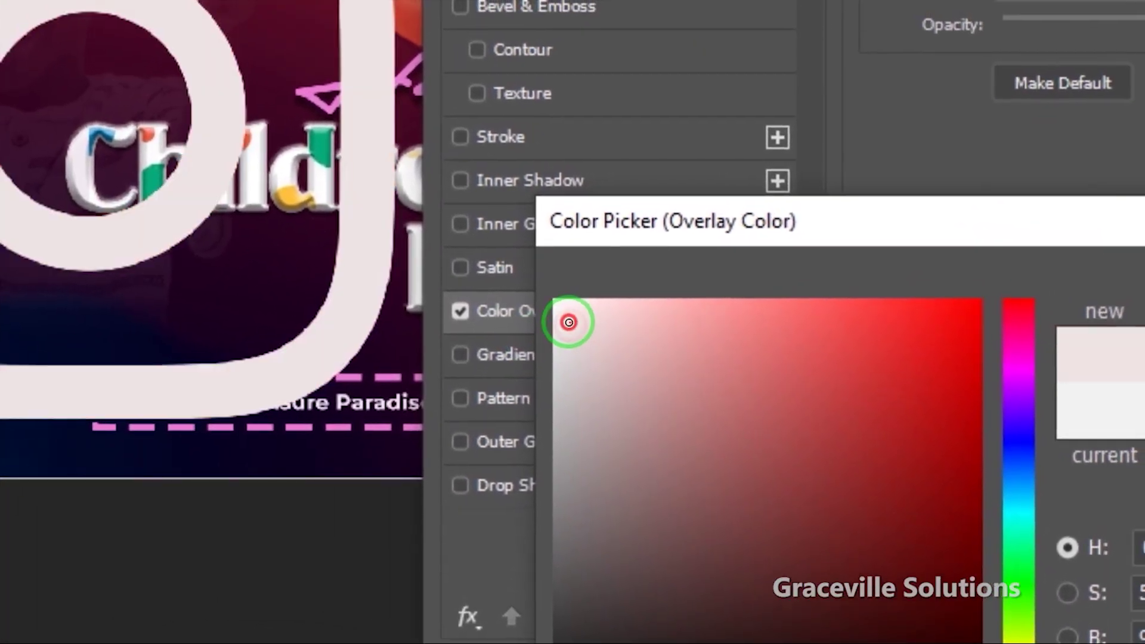
left_click_drag(571, 323, 540, 292)
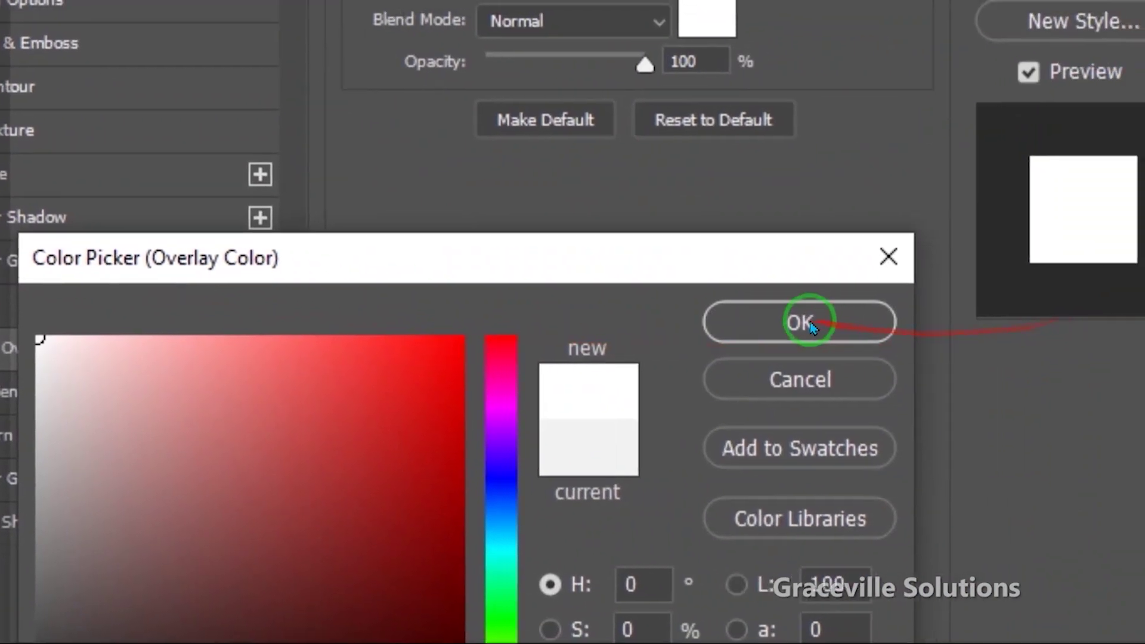
left_click(1005, 334)
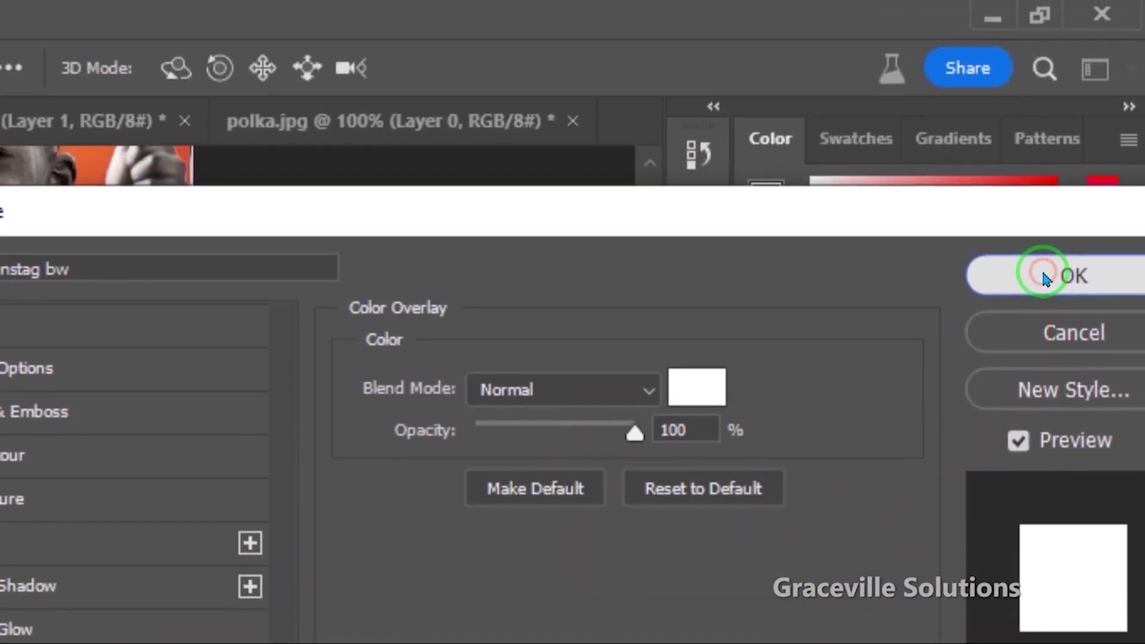
left_click(1044, 276)
Step: Scale the Instagram icon down to about 0.80% and align it just left of "Kids Leisure Paradise" inside the dashed shape
left_click_drag(102, 371, 471, 301)
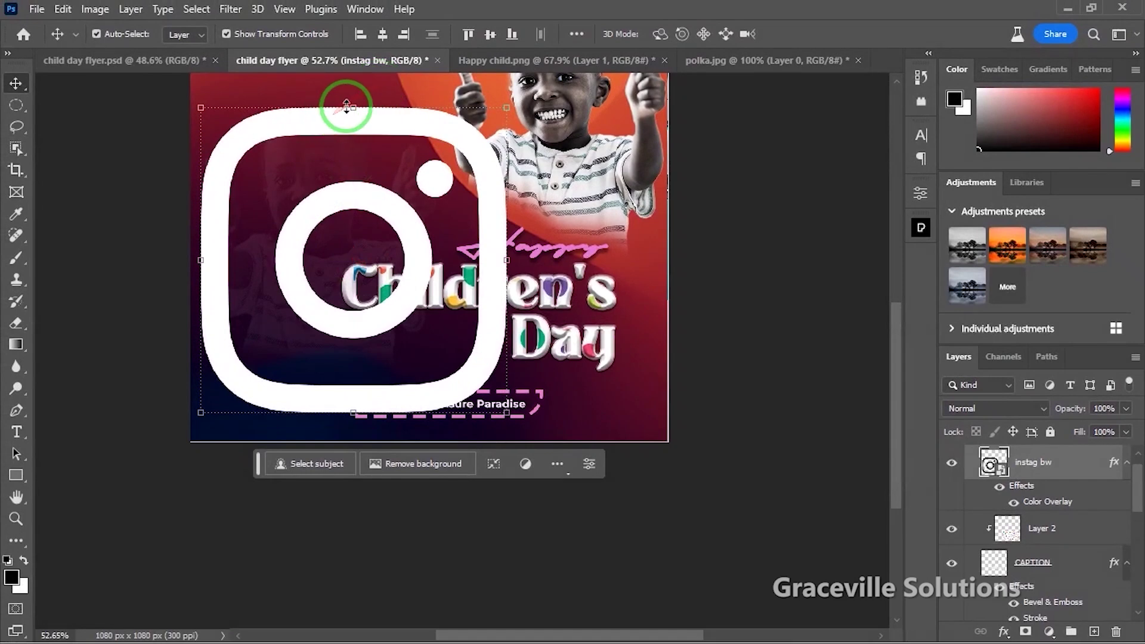
left_click_drag(347, 106, 365, 282)
left_click_drag(370, 410, 440, 270)
scroll(374, 402, "up", 5)
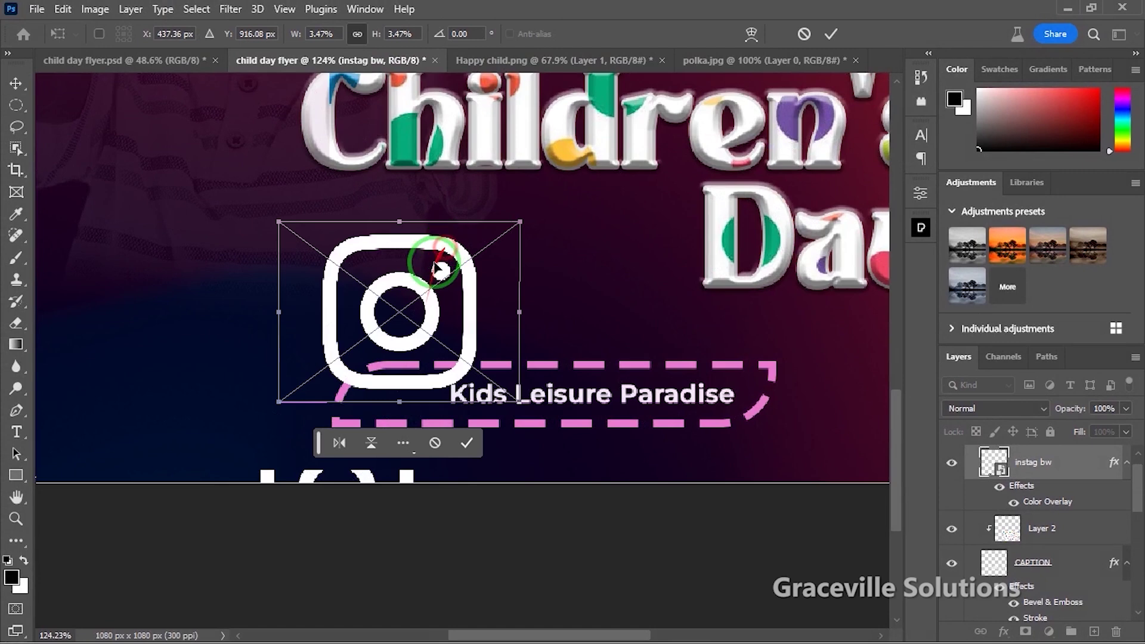
left_click_drag(410, 319, 407, 336)
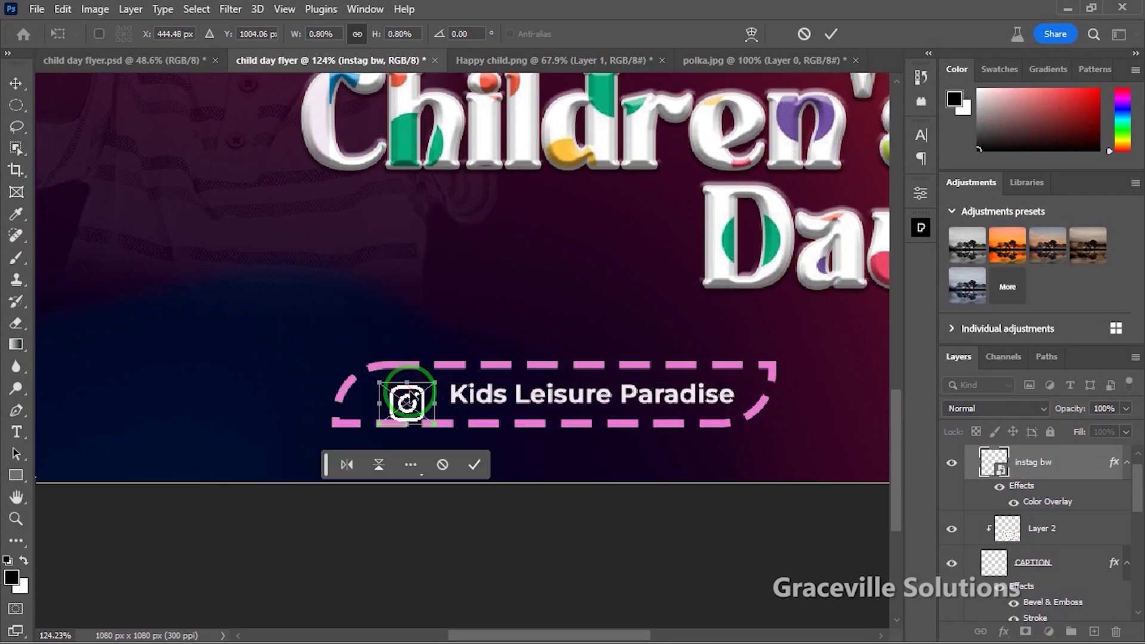
key("Return")
mouse_move(414, 405)
left_mouse_down()
mouse_move(414, 393)
mouse_move(422, 400)
left_mouse_up()
key("ctrl+0")
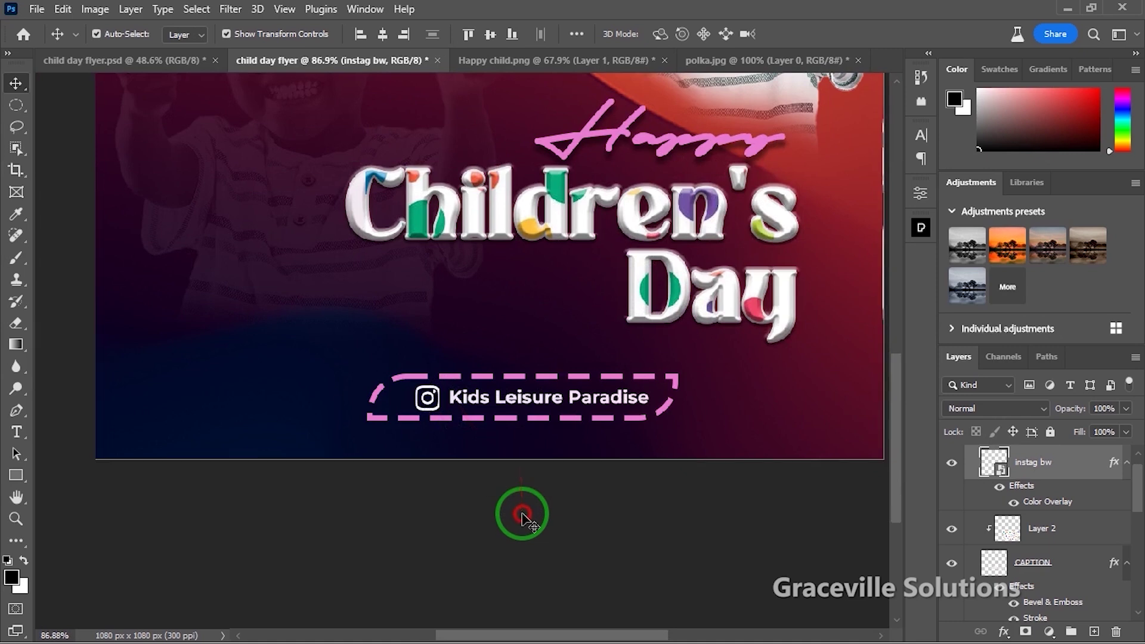
left_click(523, 512)
scroll(460, 452, "down", 4)
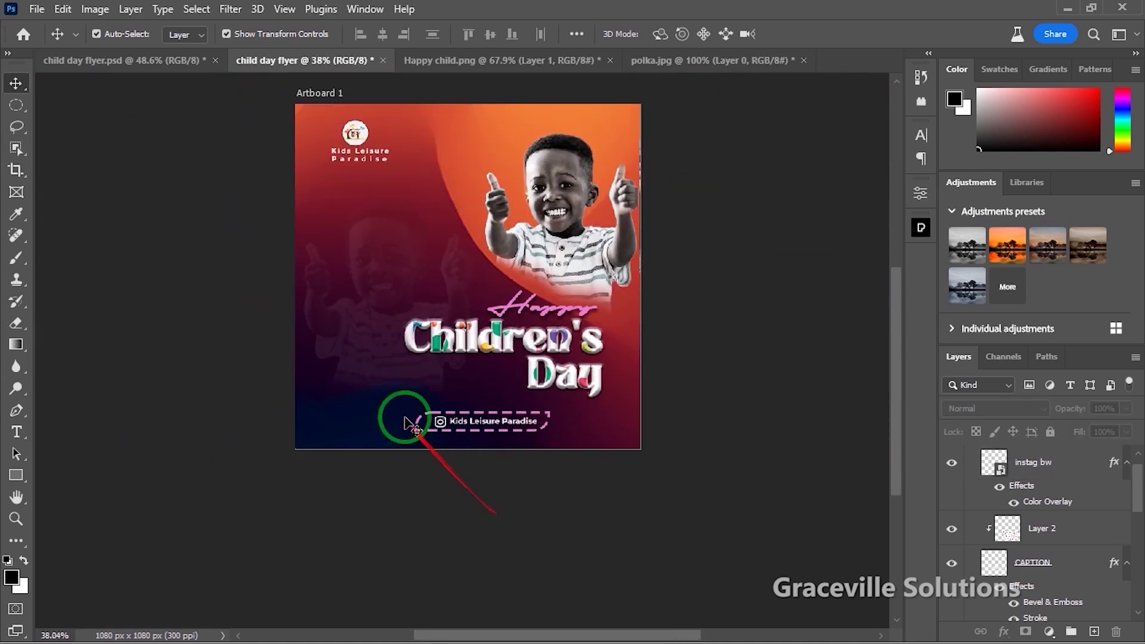
scroll(411, 425, "down", 1)
scroll(390, 391, "up", 5)
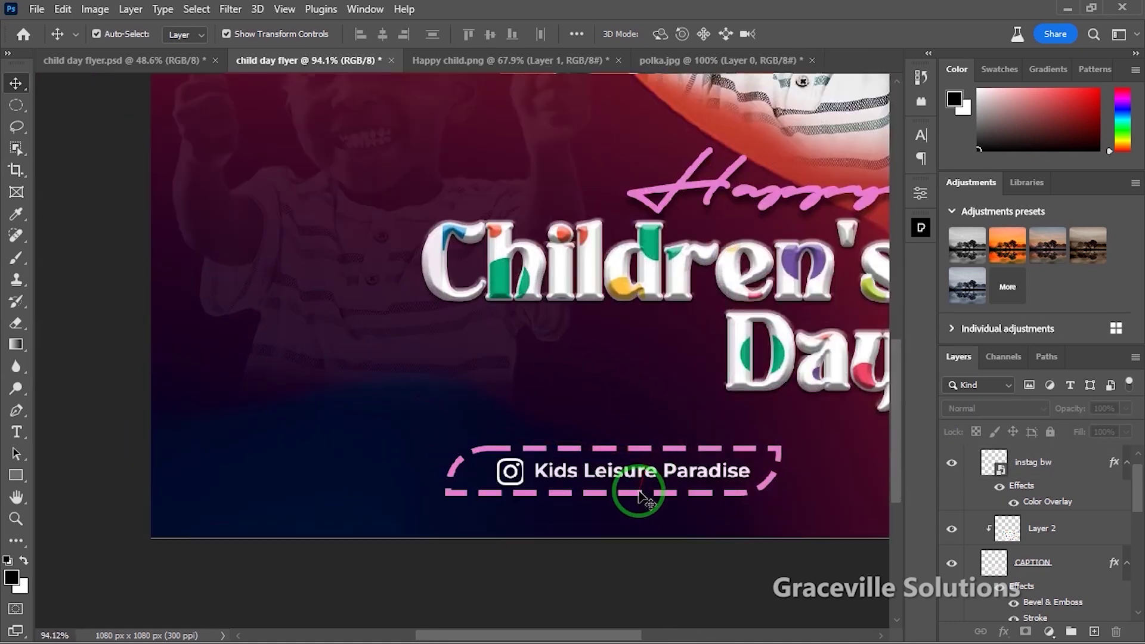
Step: Add a Multiply Drop Shadow to the "Kids Leisure Paradise" text at 50% opacity, 90° angle, 9 px distance, 16% spread and 8 px size
left_click_drag(642, 476, 511, 402)
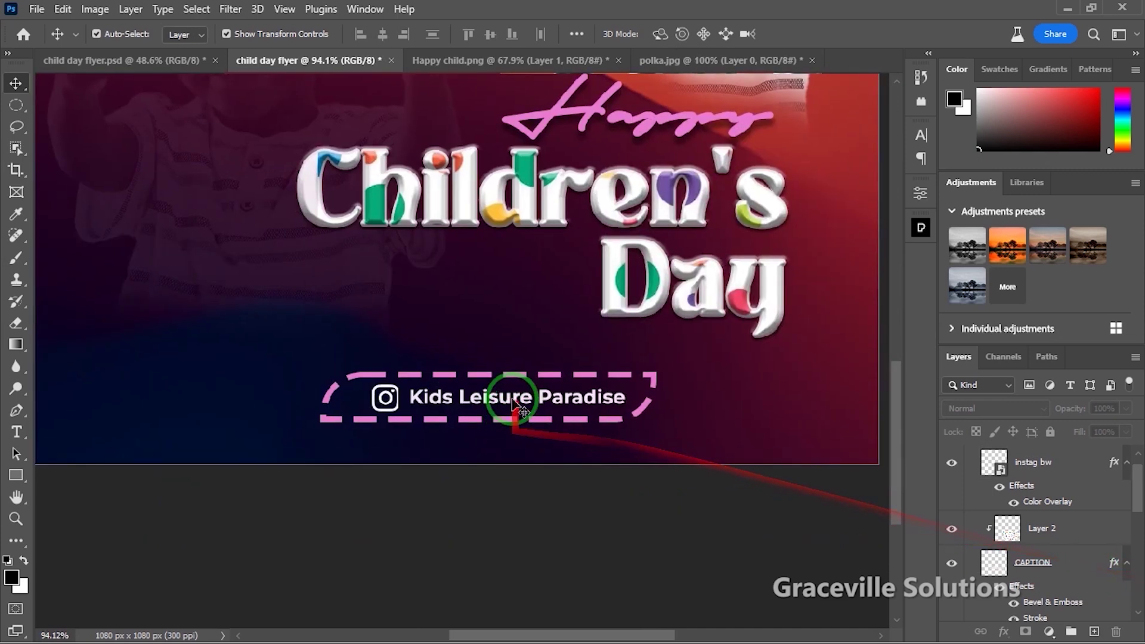
left_click(513, 402)
left_click(979, 495)
right_click(1087, 615)
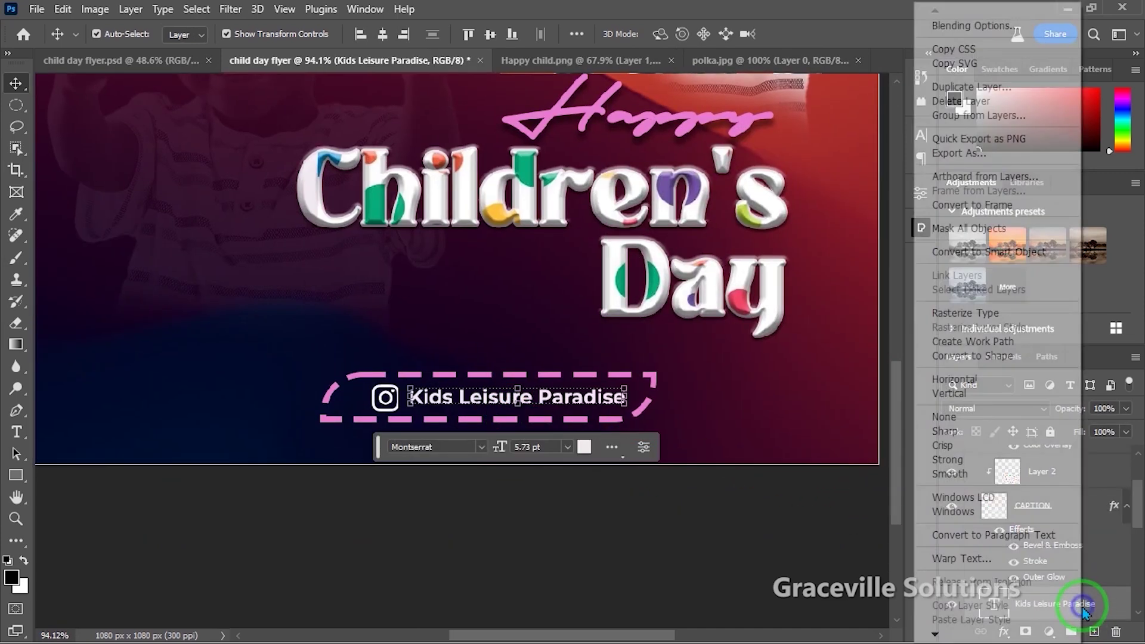
left_click(1014, 14)
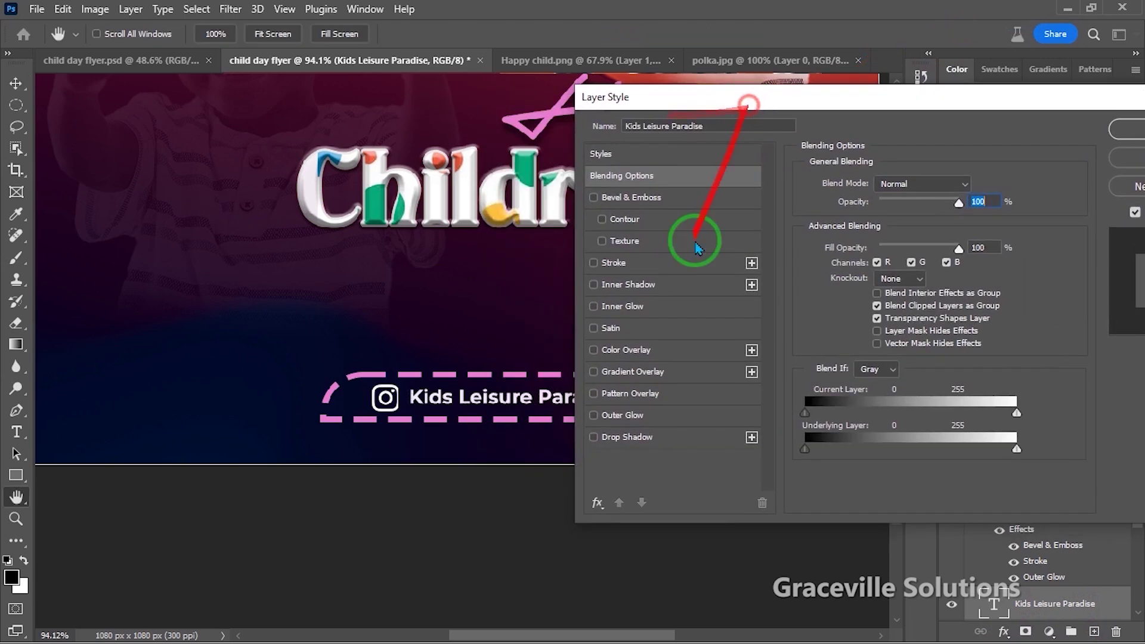
left_click(647, 448)
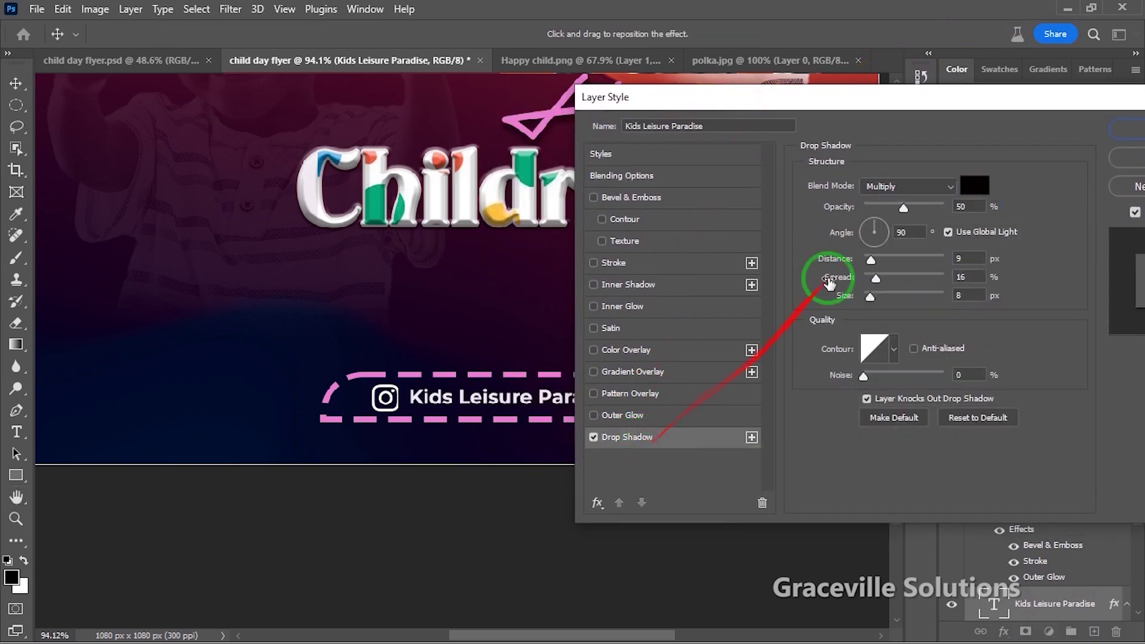
left_click_drag(1010, 106, 831, 129)
left_click(1004, 153)
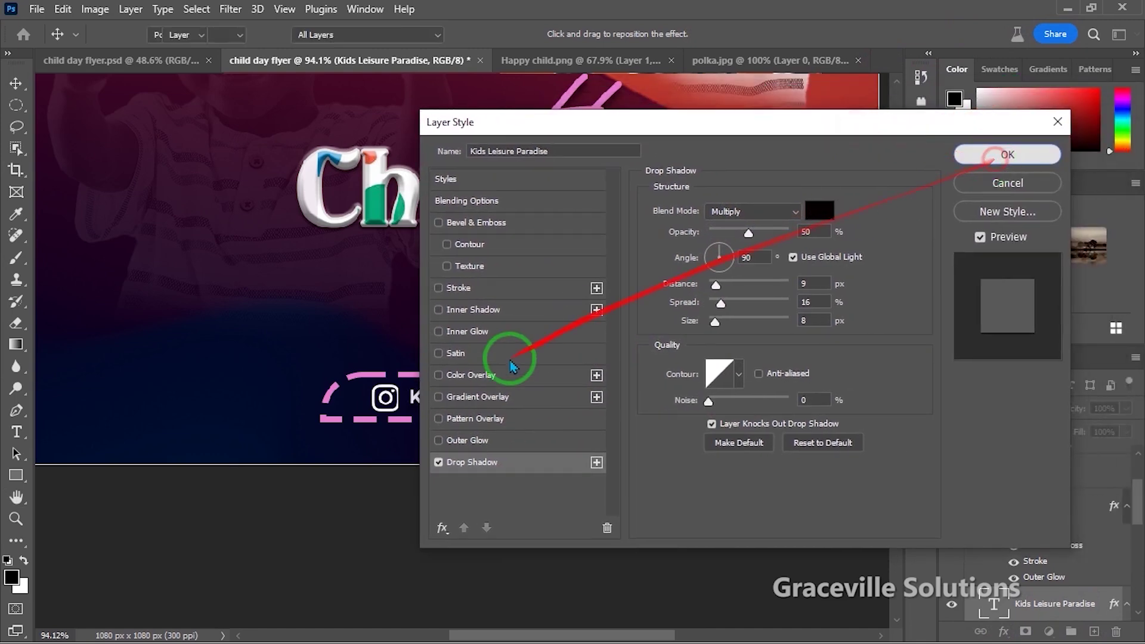
Step: Examine the flyer's overall composition and close-up details, including the logo, child photos, embossed greeting and dashed Instagram shape
scroll(443, 371, "down", 3)
scroll(322, 312, "down", 4)
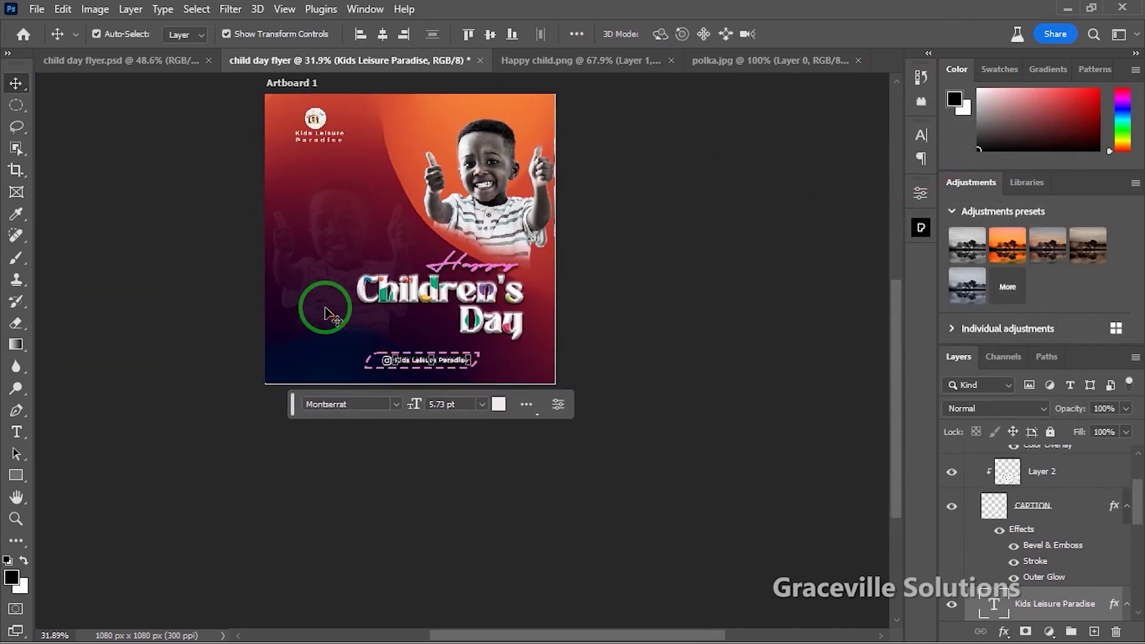
scroll(326, 288, "up", 3)
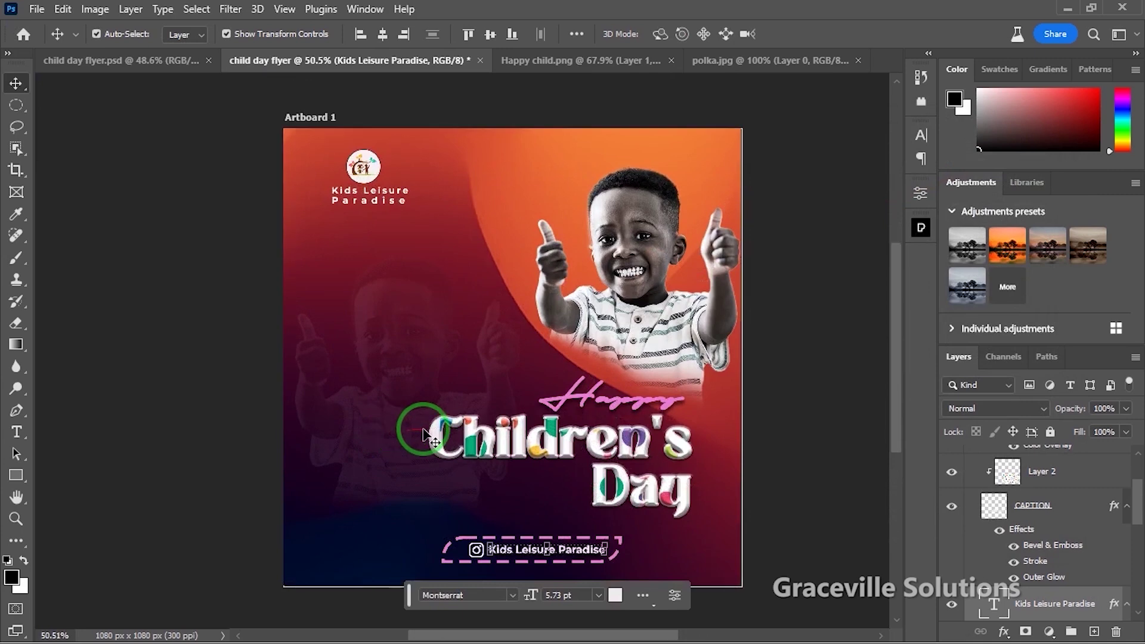
left_click(213, 346)
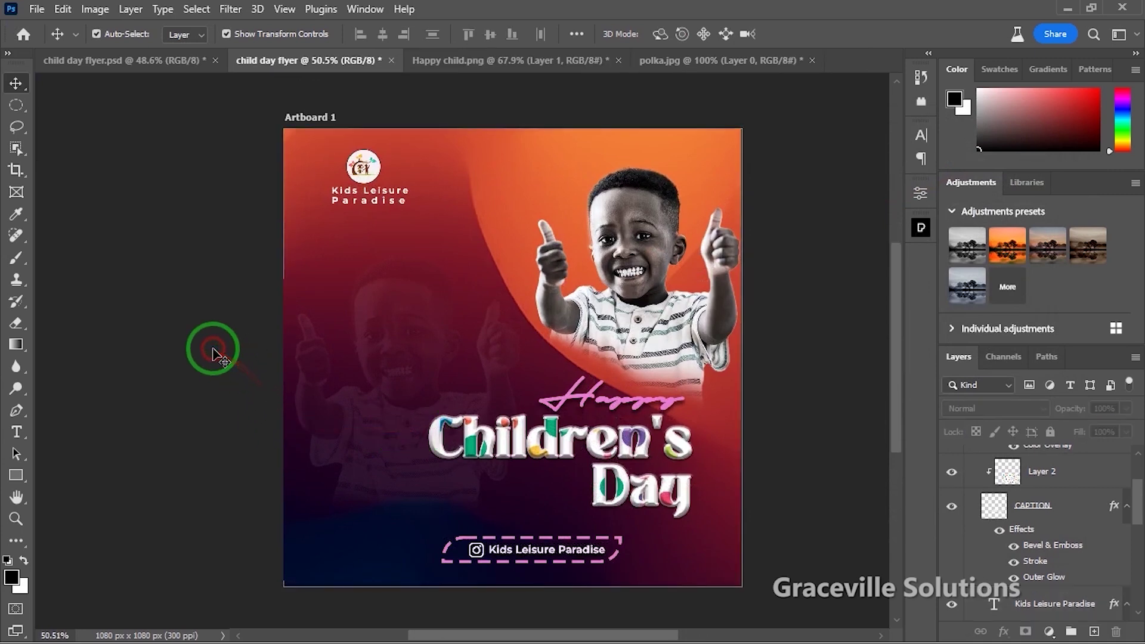
scroll(384, 423, "up", 2)
scroll(427, 444, "down", 2)
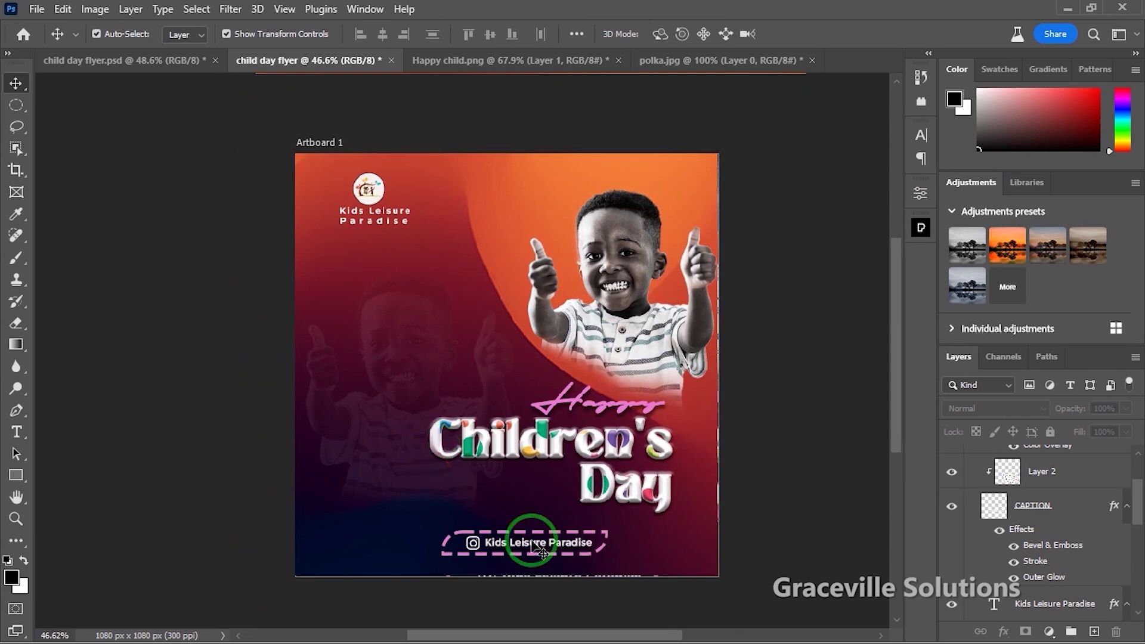
scroll(669, 456, "up", 3)
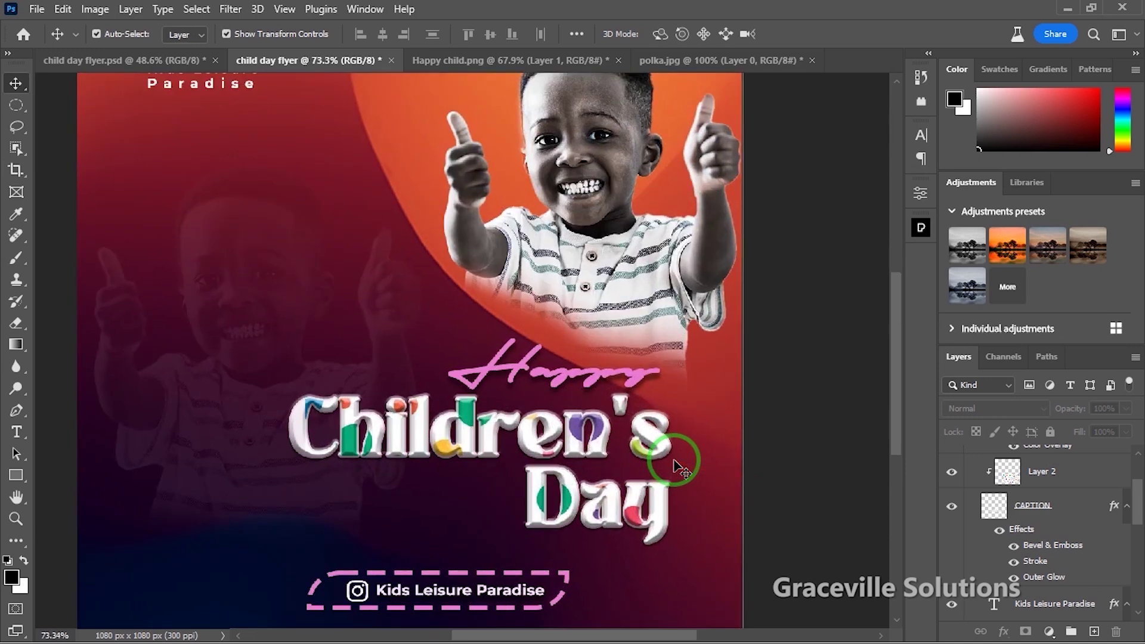
scroll(660, 462, "down", 2)
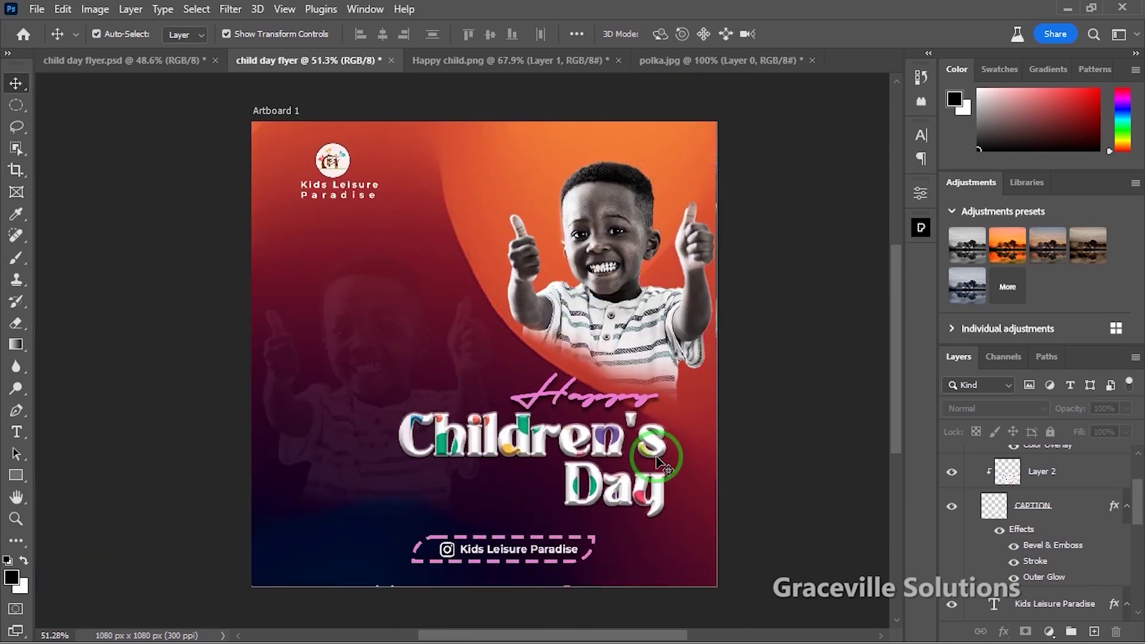
scroll(571, 452, "up", 2)
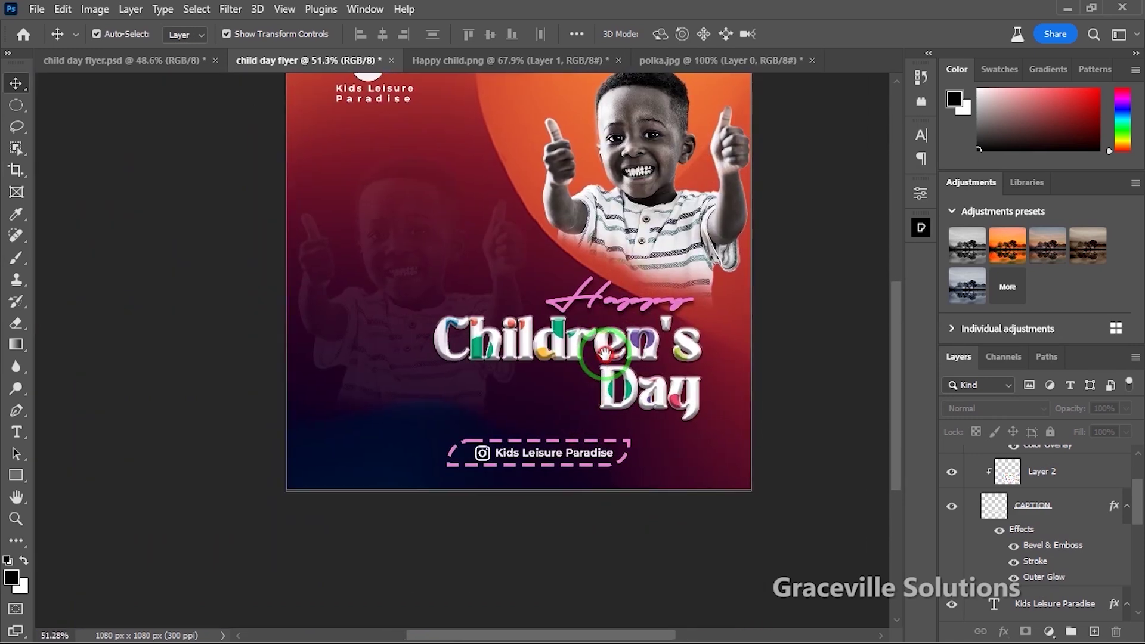
scroll(583, 396, "down", 1)
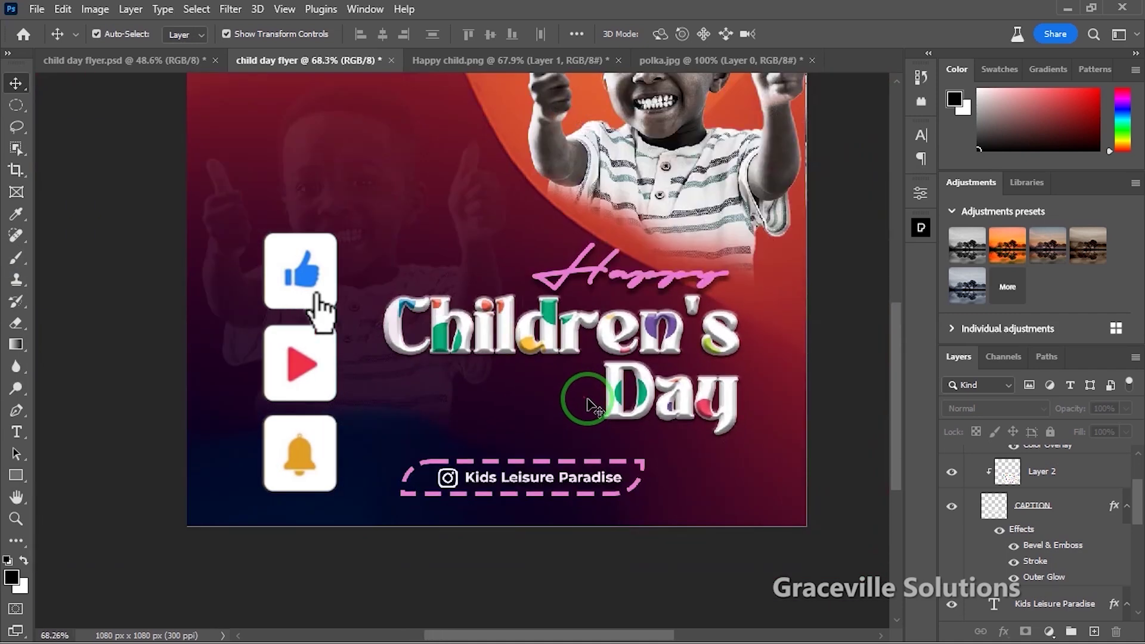
scroll(579, 406, "up", 1)
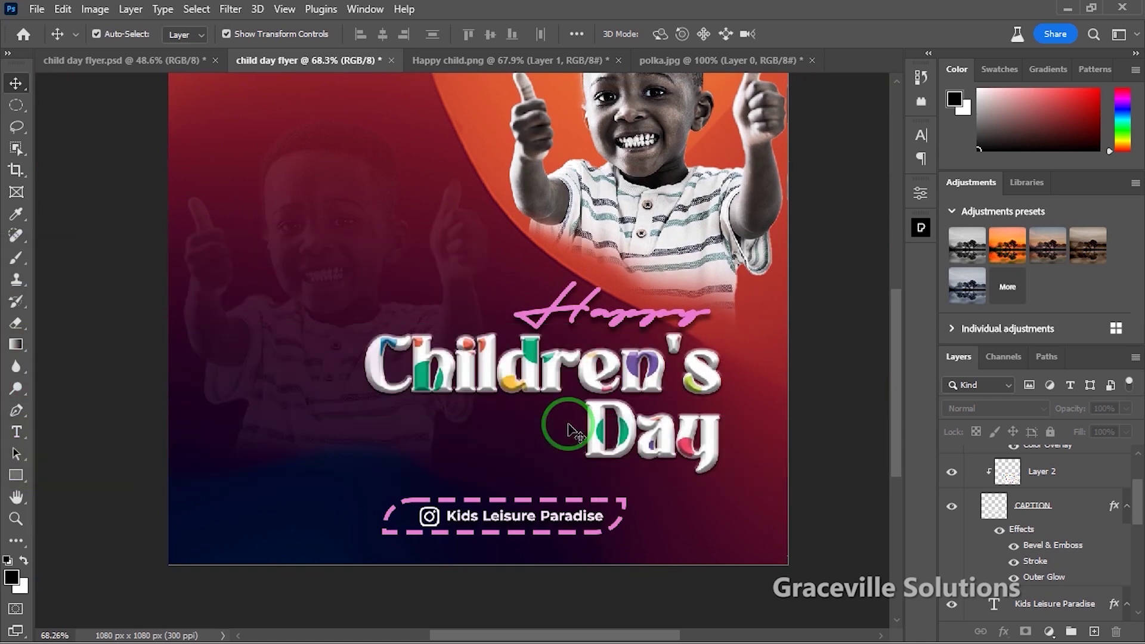
left_click_drag(460, 364, 483, 441)
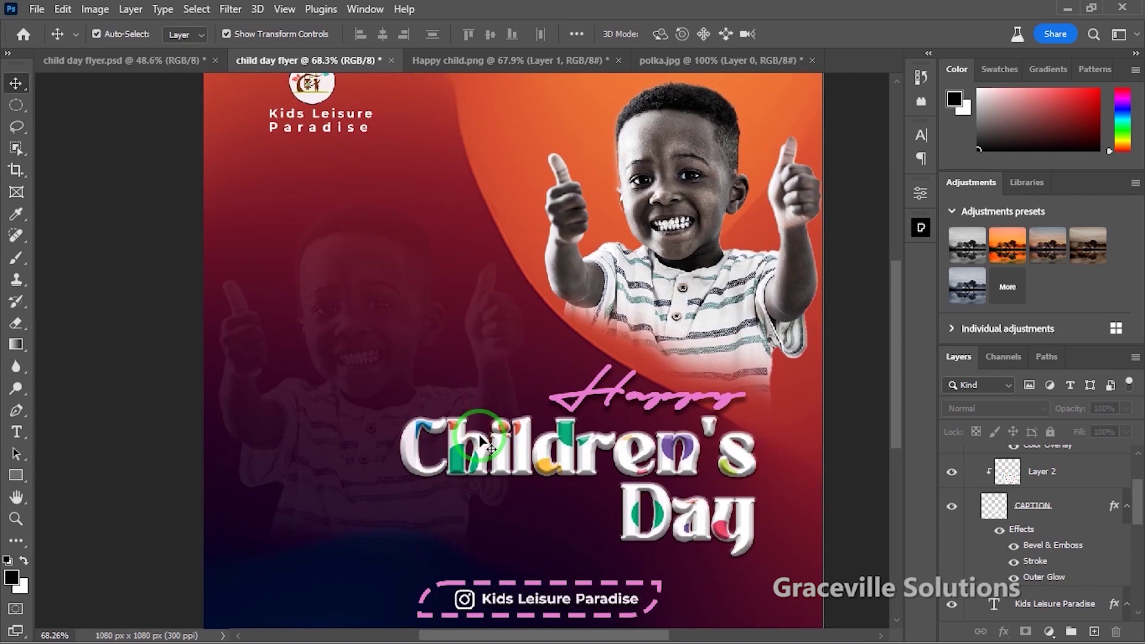
scroll(482, 441, "down", 2)
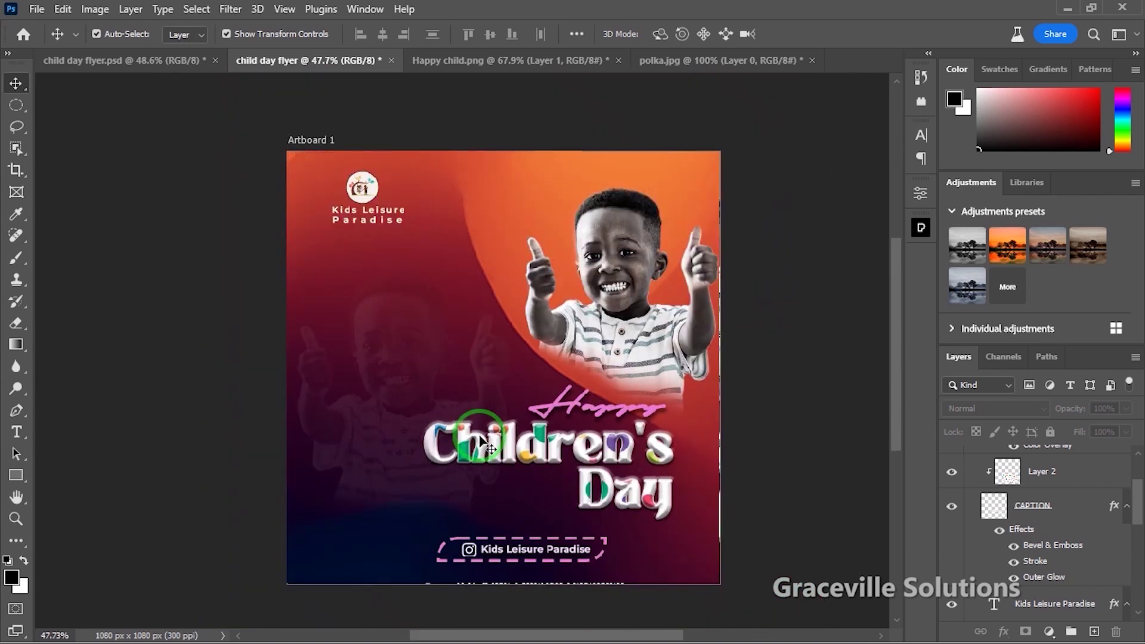
scroll(482, 441, "up", 3)
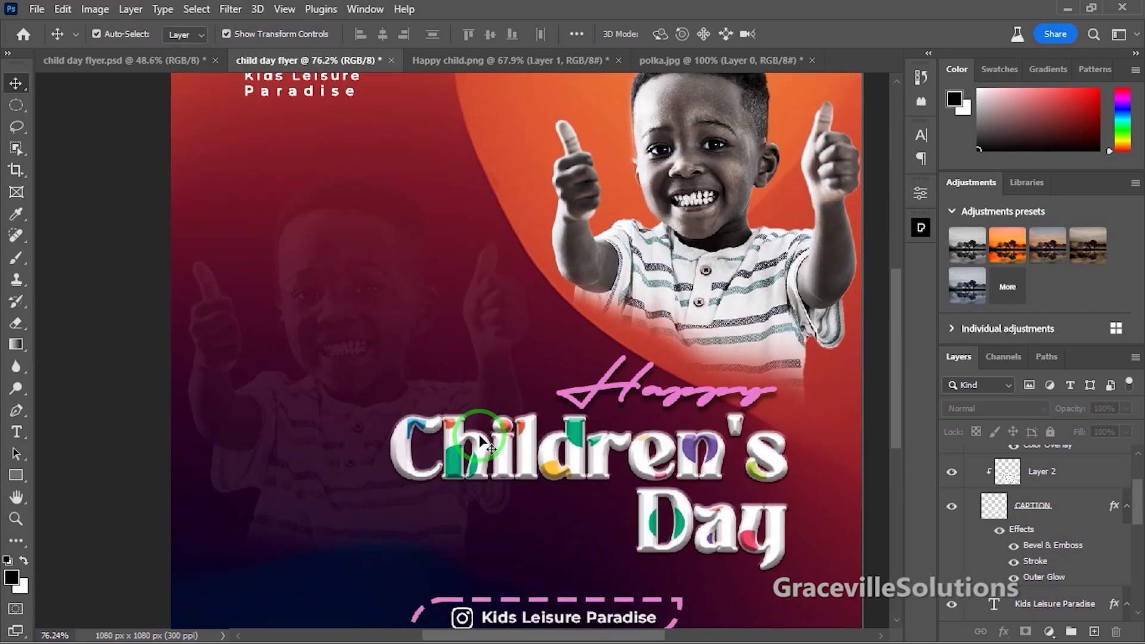
scroll(482, 442, "down", 1)
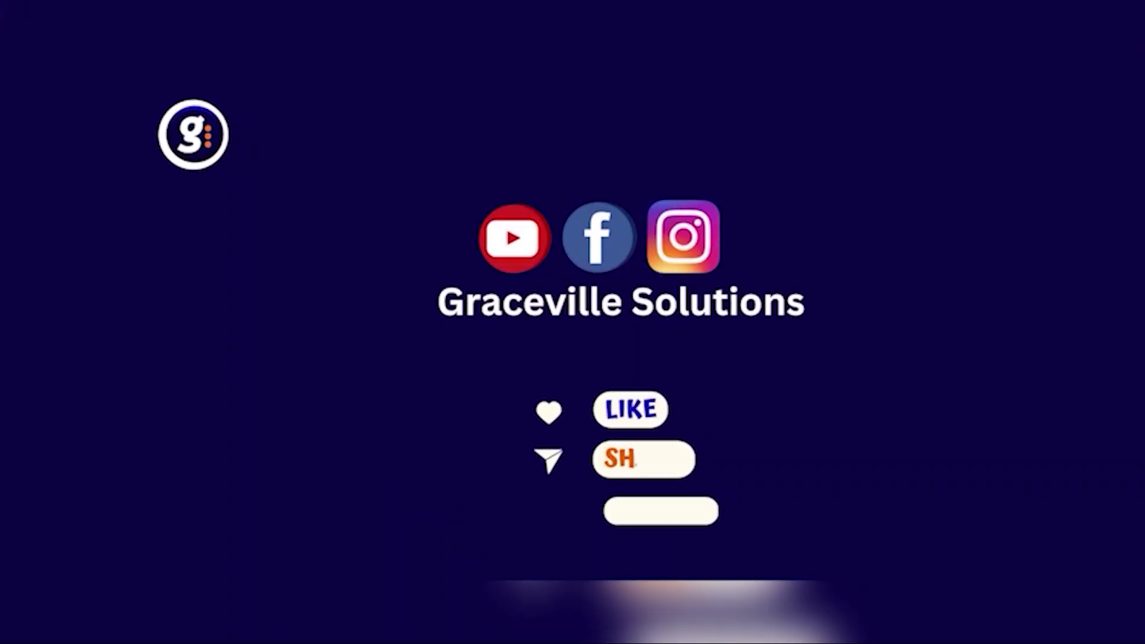